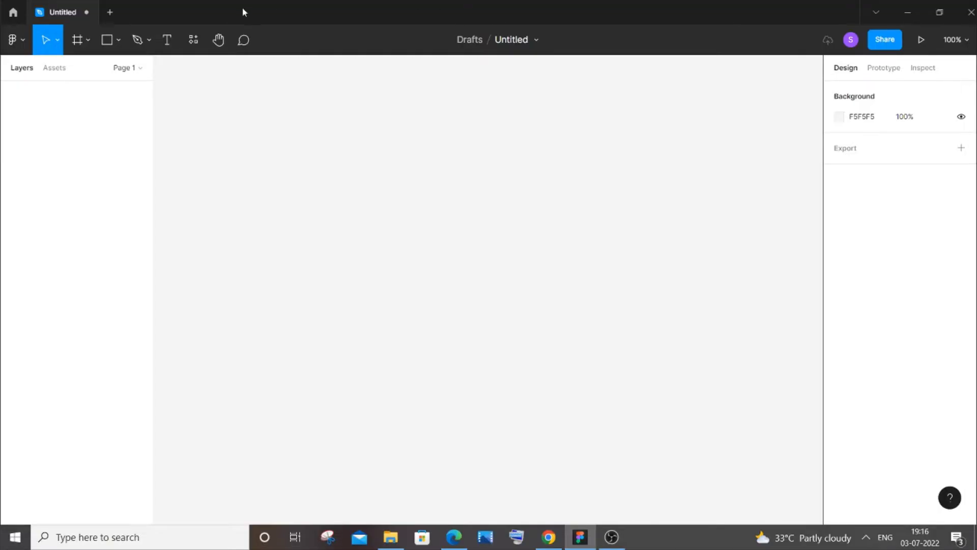
Create a new frame from the iPhone 8 Plus phone preset.
click(77, 40)
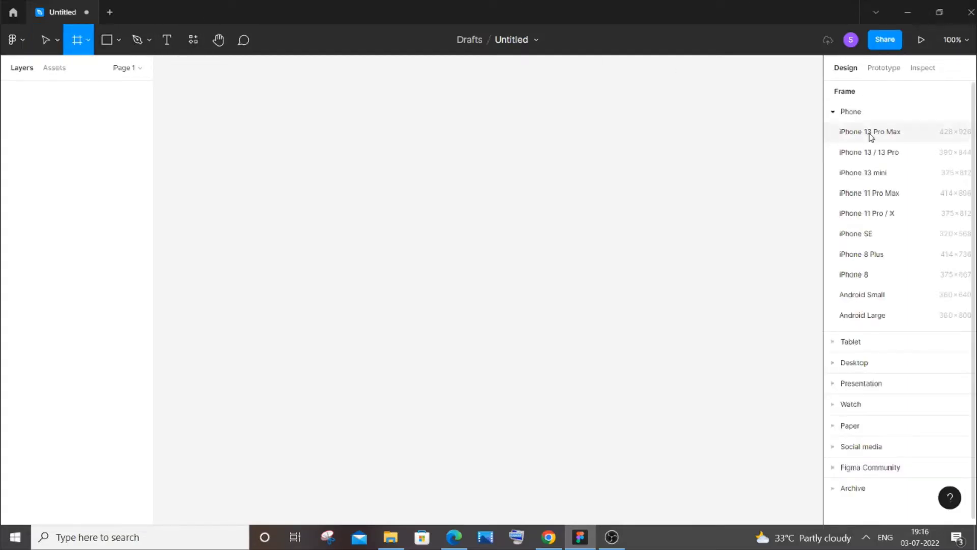
scroll(872, 144, down, 2)
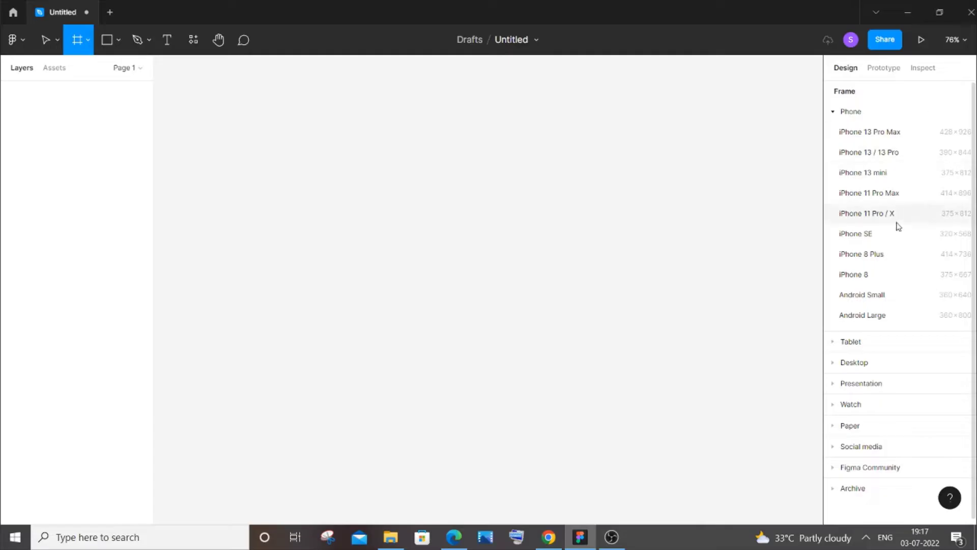
click(861, 254)
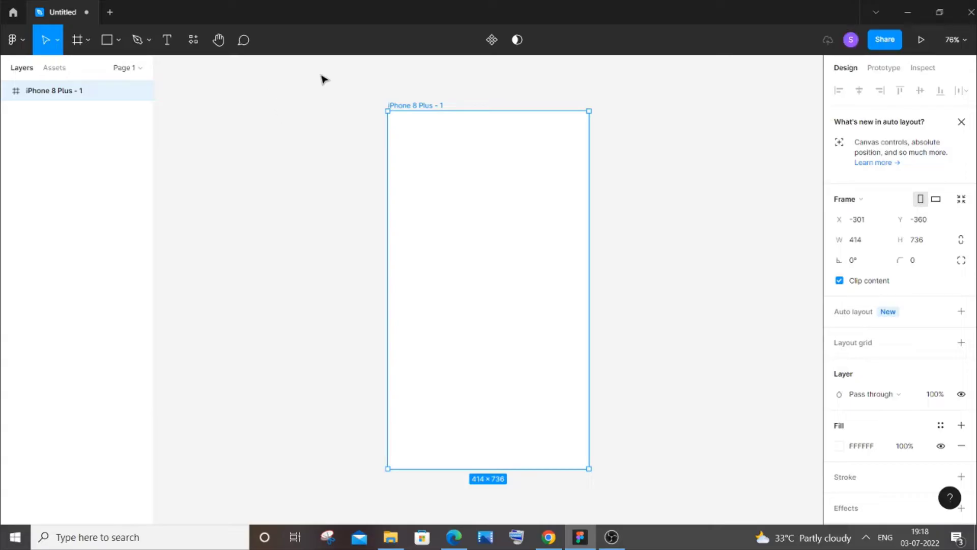
Draw a rectangle of about 708 × 324 across the phone frame's upper left and rotate it to about -20.5°.
click(121, 40)
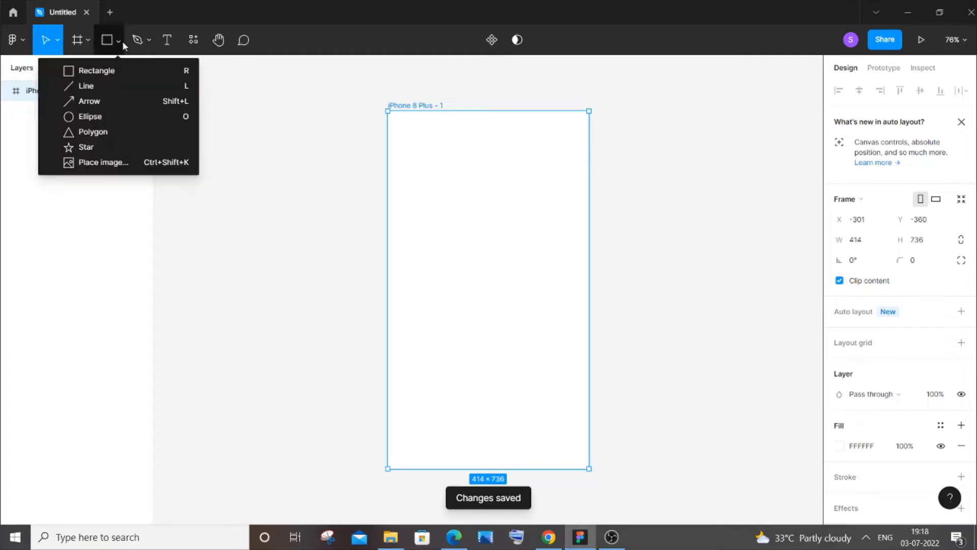
click(122, 75)
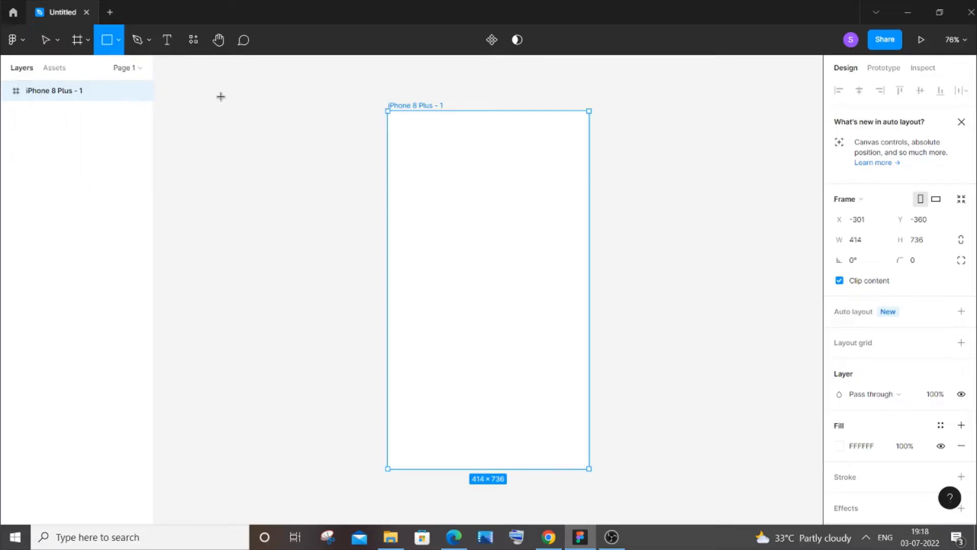
drag(194, 81, 356, 108)
drag(451, 125, 540, 240)
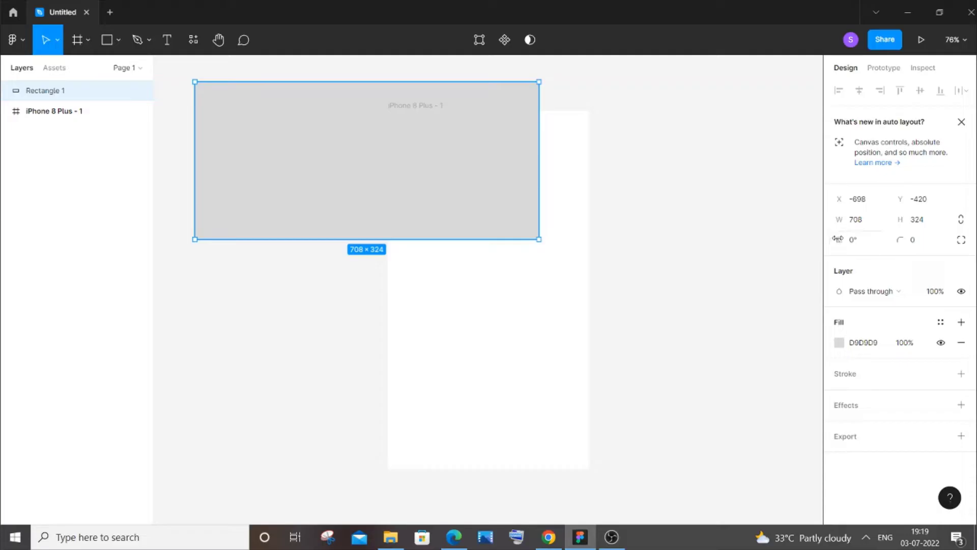
drag(835, 239, 864, 248)
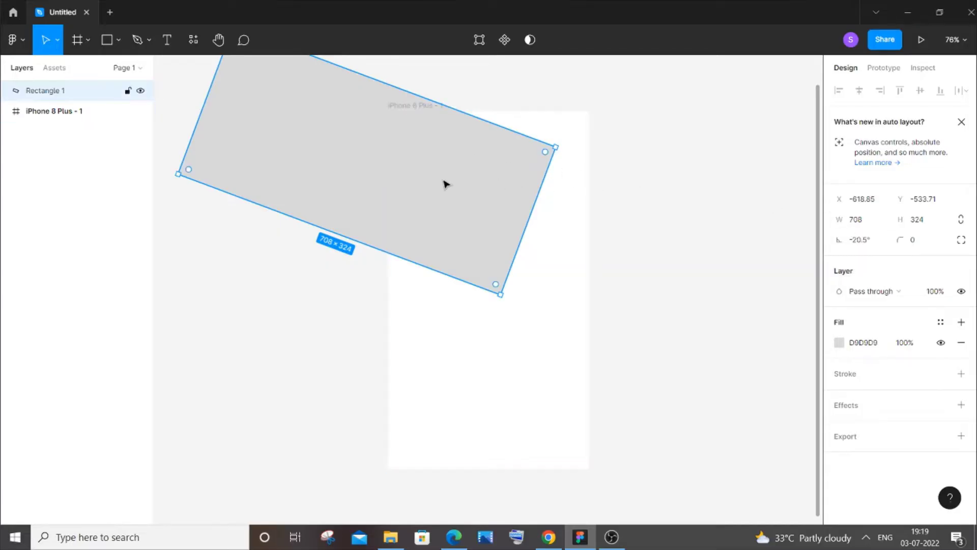
drag(446, 184, 434, 168)
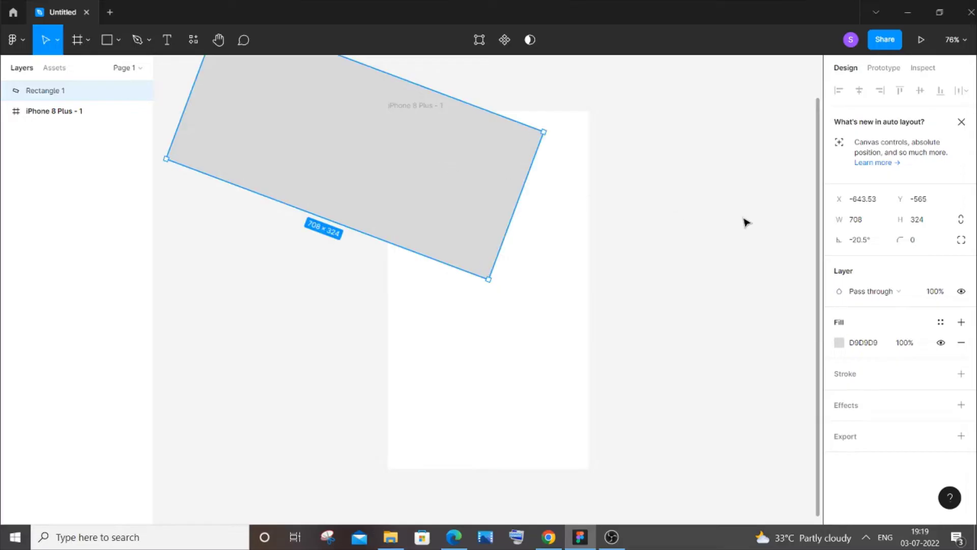
Change the rectangle's solid fill to orange FF8A00 and deselect the rectangle.
click(840, 342)
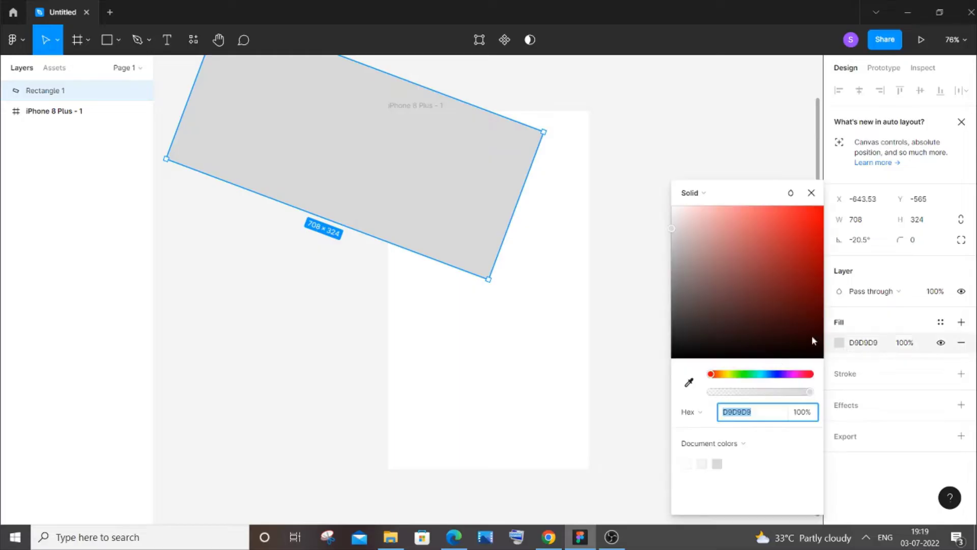
click(716, 374)
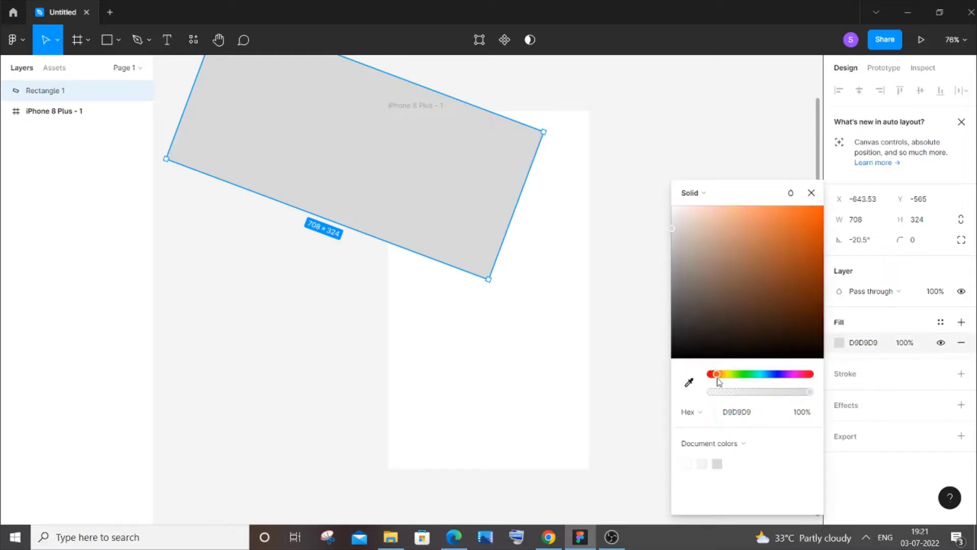
drag(719, 382, 721, 380)
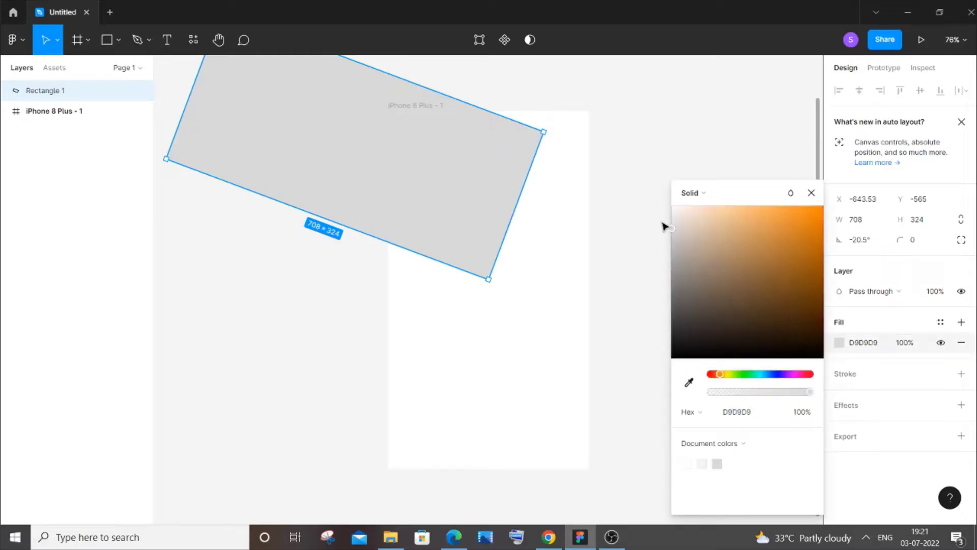
drag(674, 234, 824, 206)
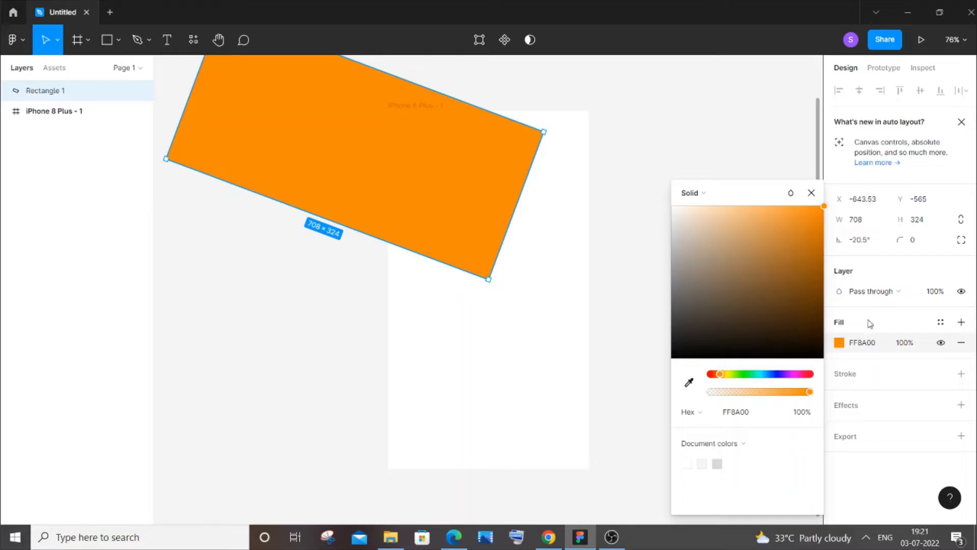
click(868, 342)
click(871, 344)
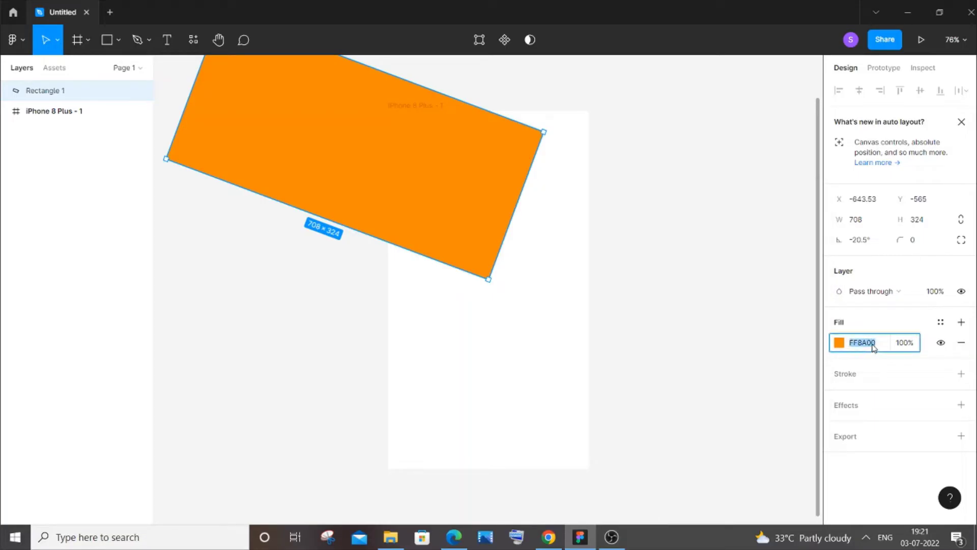
click(709, 236)
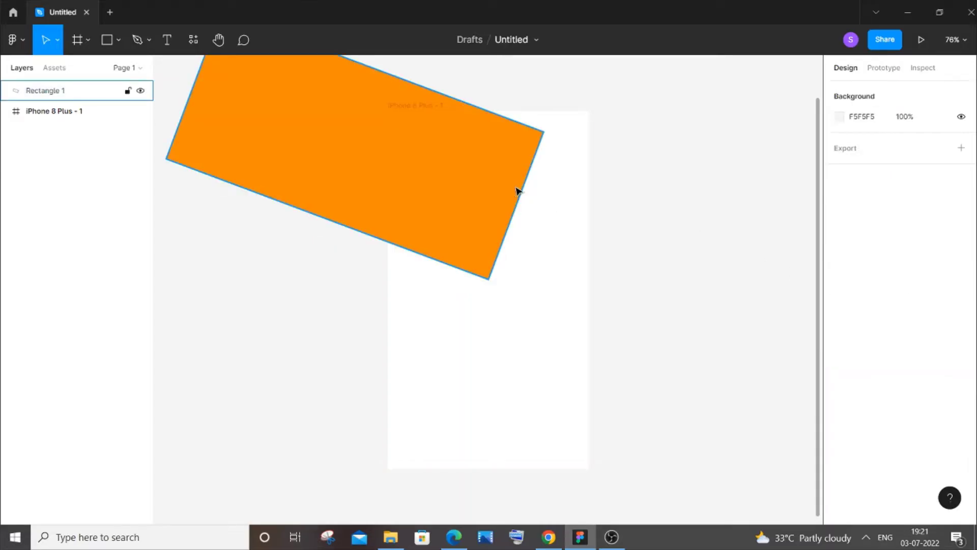
Nest the orange rectangle's layer inside the iPhone 8 Plus frame so the frame clips it.
scroll(494, 212, down, 1)
scroll(495, 211, up, 1)
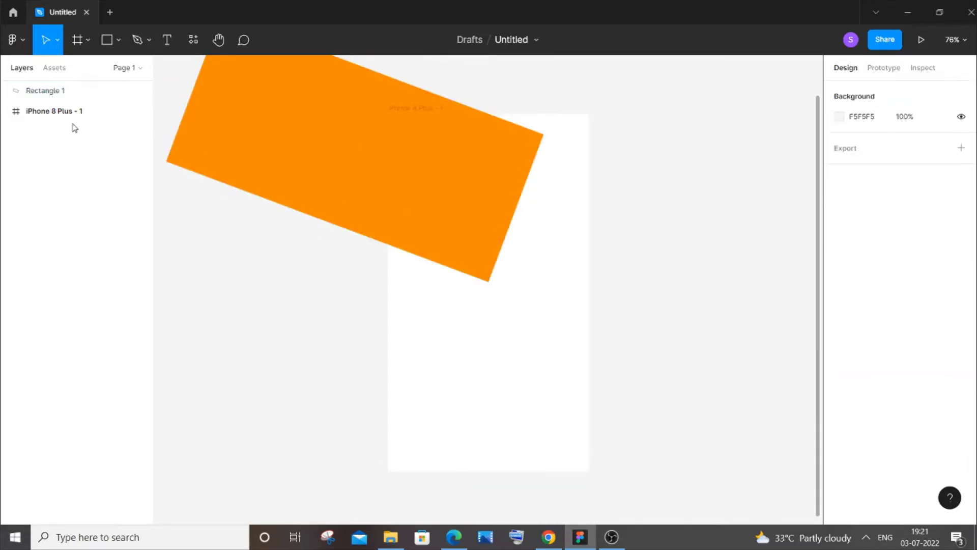
click(60, 92)
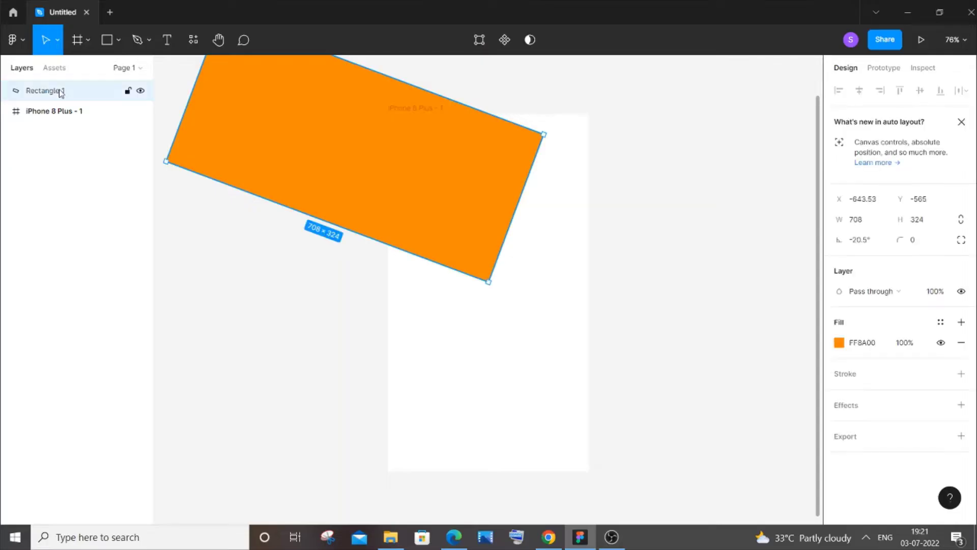
key(ctrl+z)
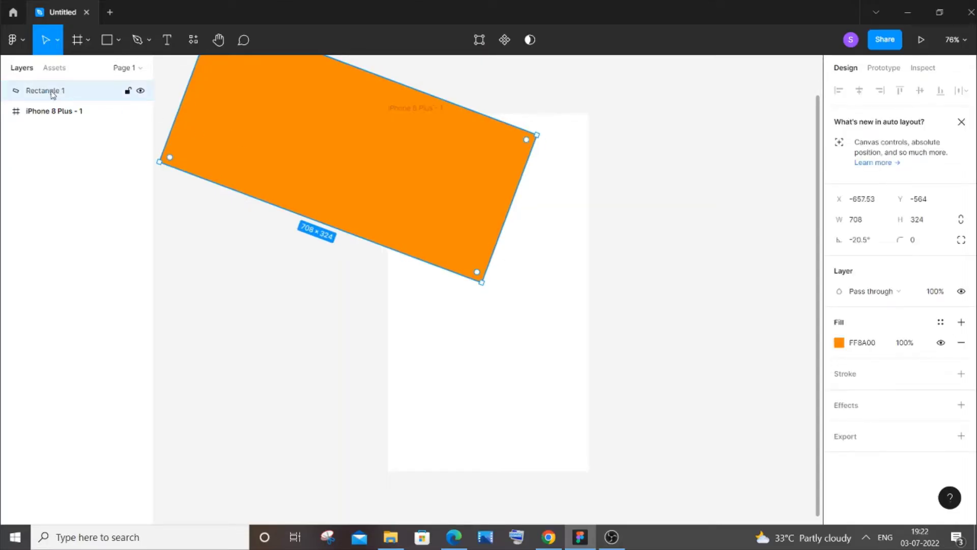
drag(53, 96, 72, 122)
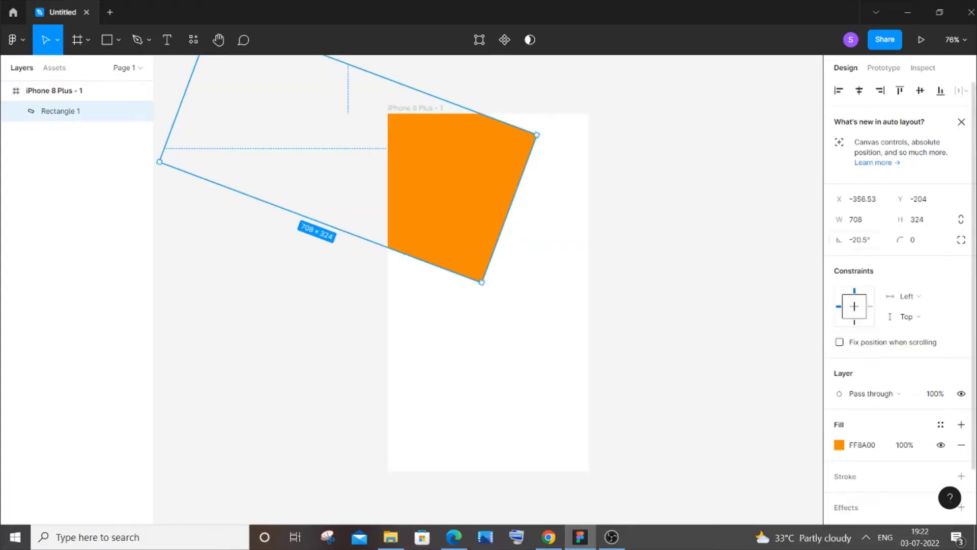
Rotate the orange rectangle more steeply and reposition it so its lowest corner meets the frame's left edge.
drag(839, 240, 724, 236)
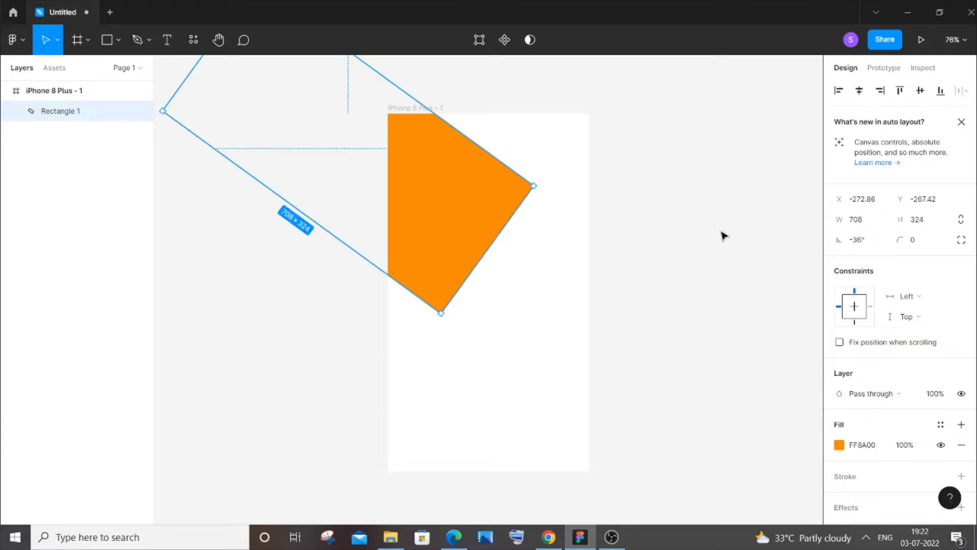
drag(460, 208, 418, 179)
drag(840, 240, 860, 239)
drag(438, 185, 465, 178)
click(606, 209)
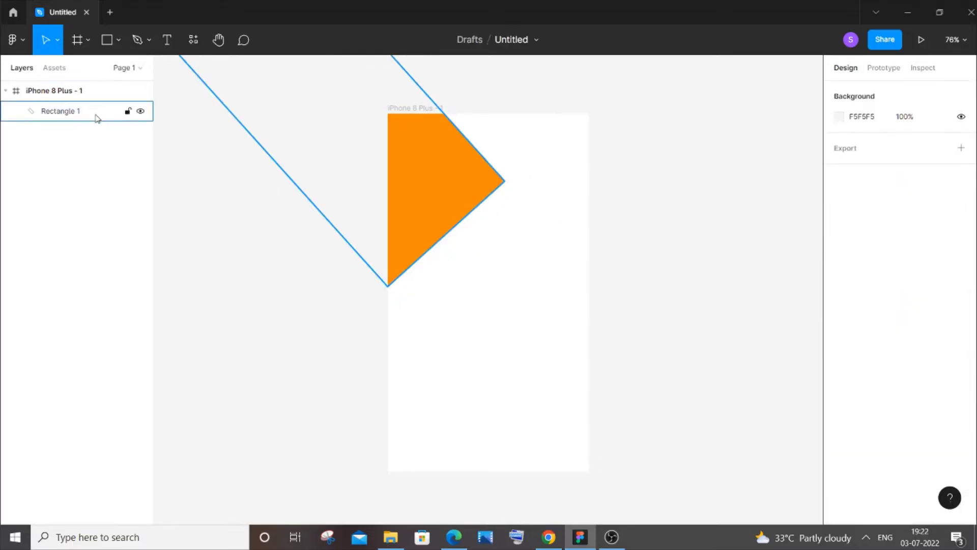
Add a text box of about 154 × 80 below the orange shape, containing the text "Login".
click(170, 43)
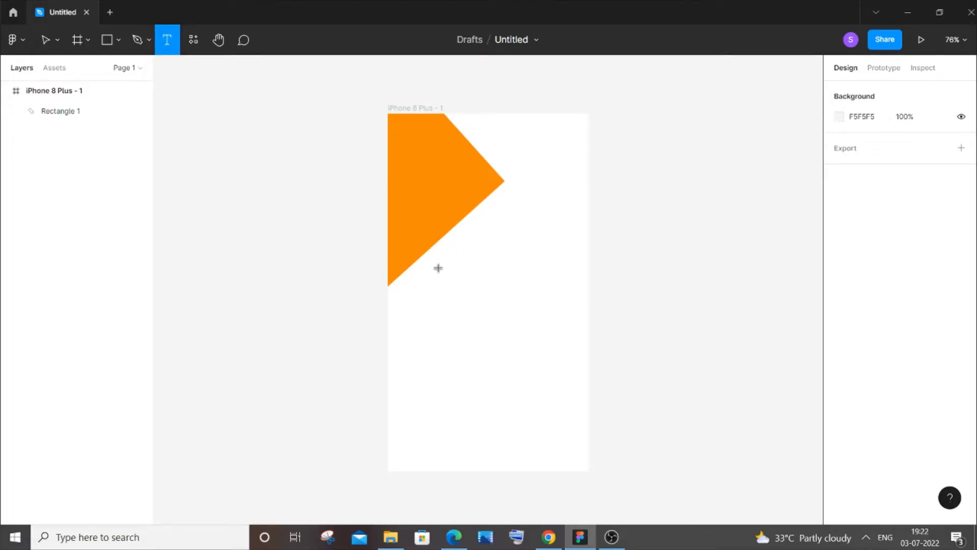
drag(437, 267, 513, 308)
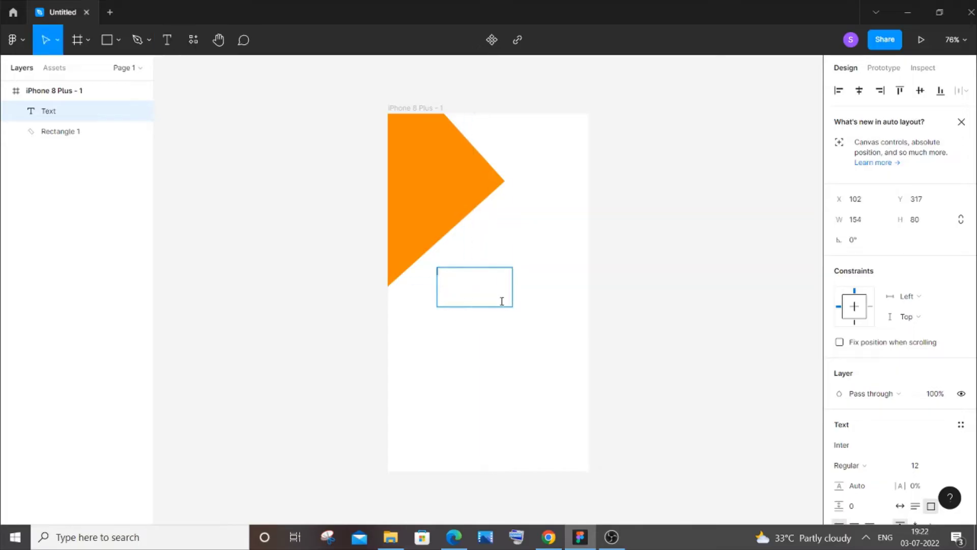
text(Login)
Set the Login text's weight to Bold and its font size to 40.
scroll(898, 395, down, 3)
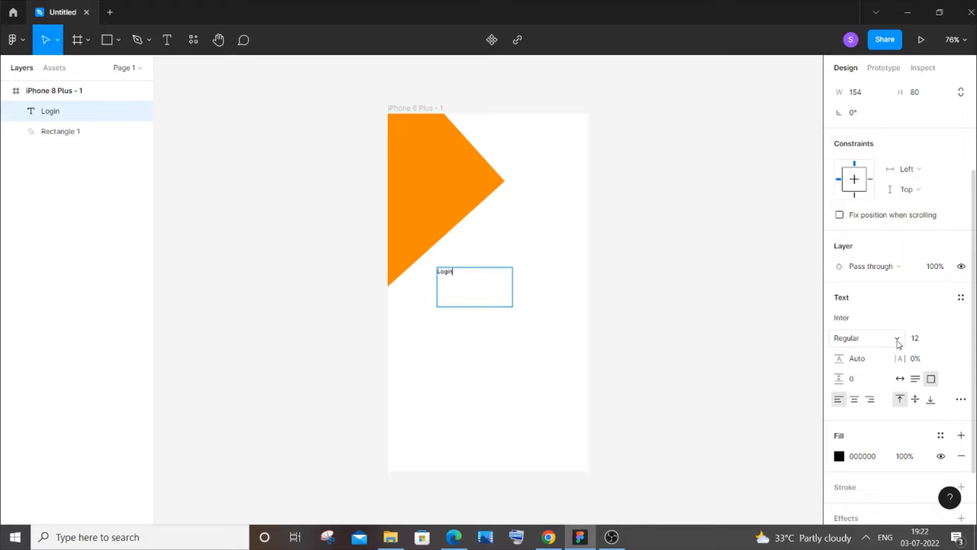
click(897, 339)
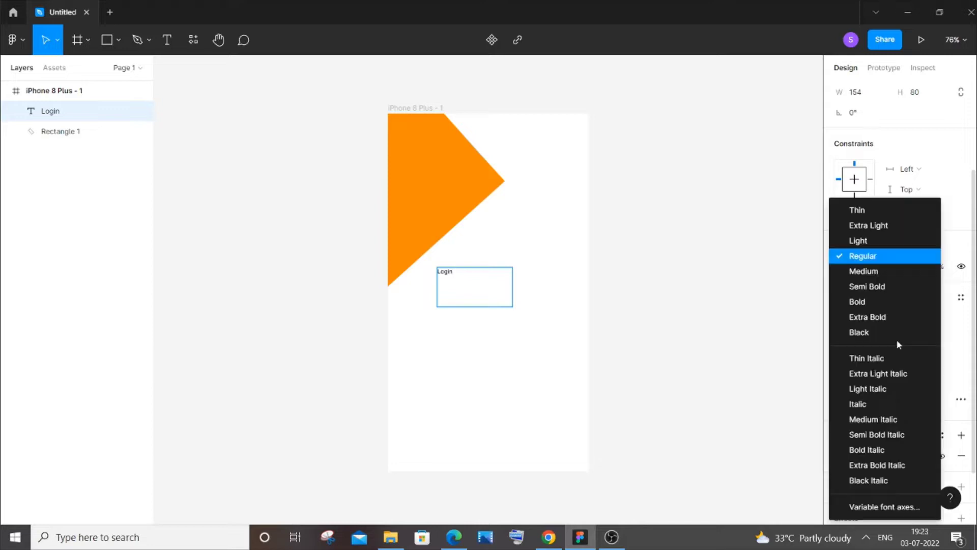
click(883, 306)
scroll(911, 305, down, 2)
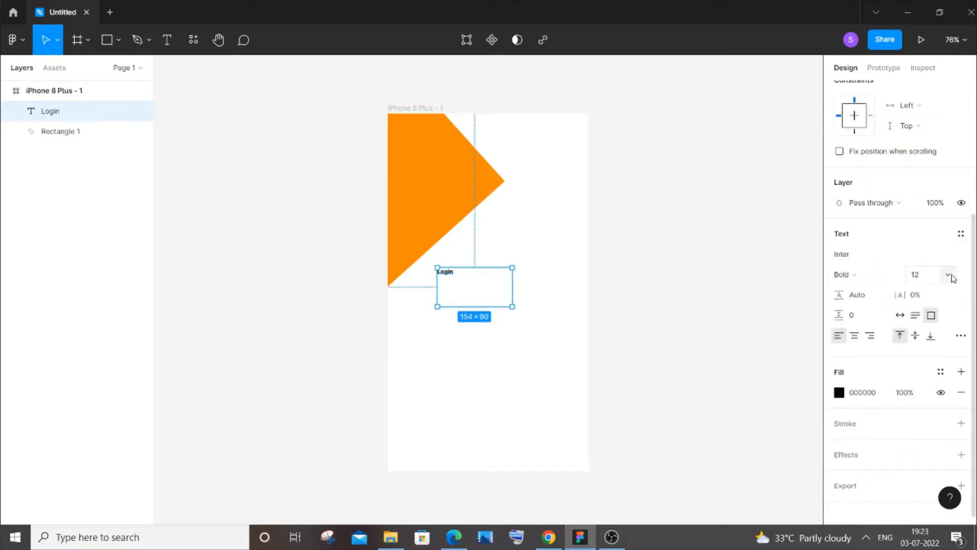
click(946, 274)
click(937, 396)
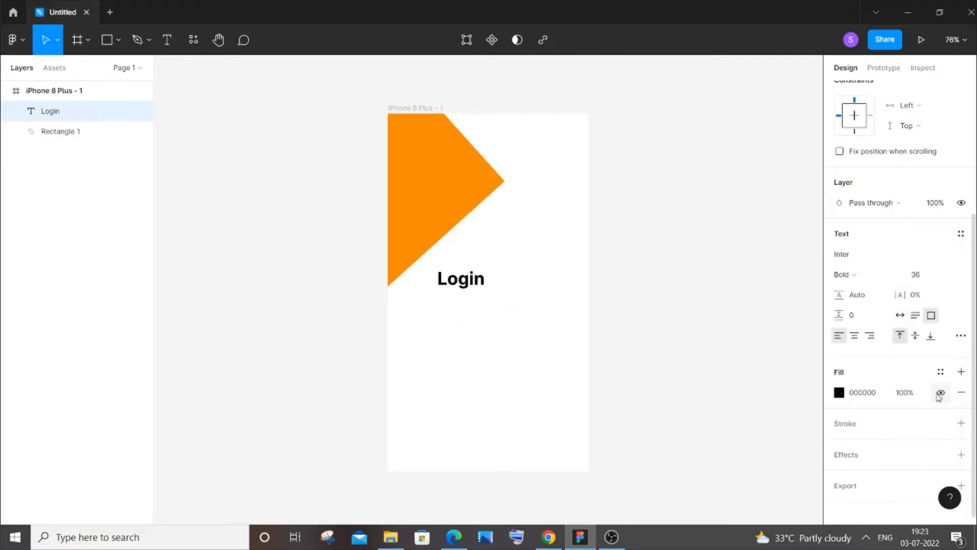
click(946, 276)
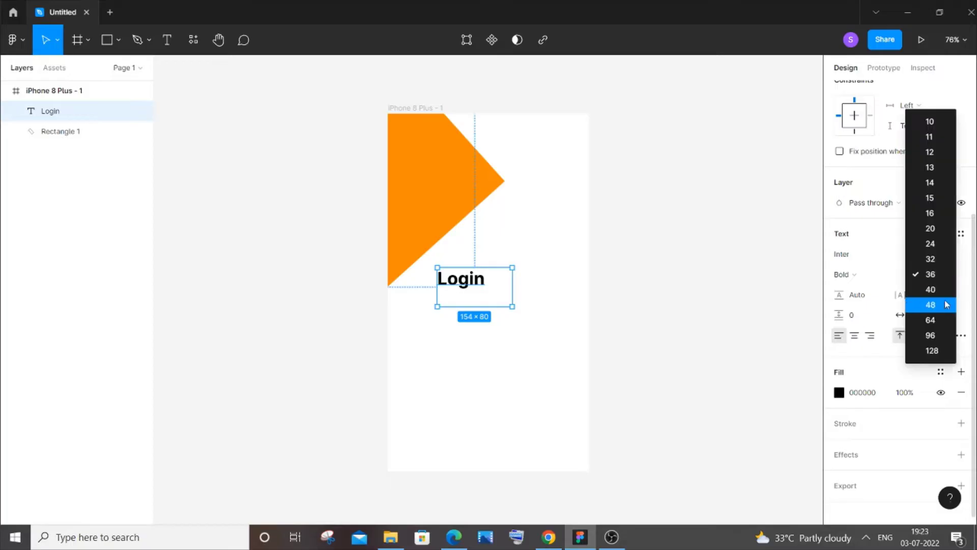
click(944, 293)
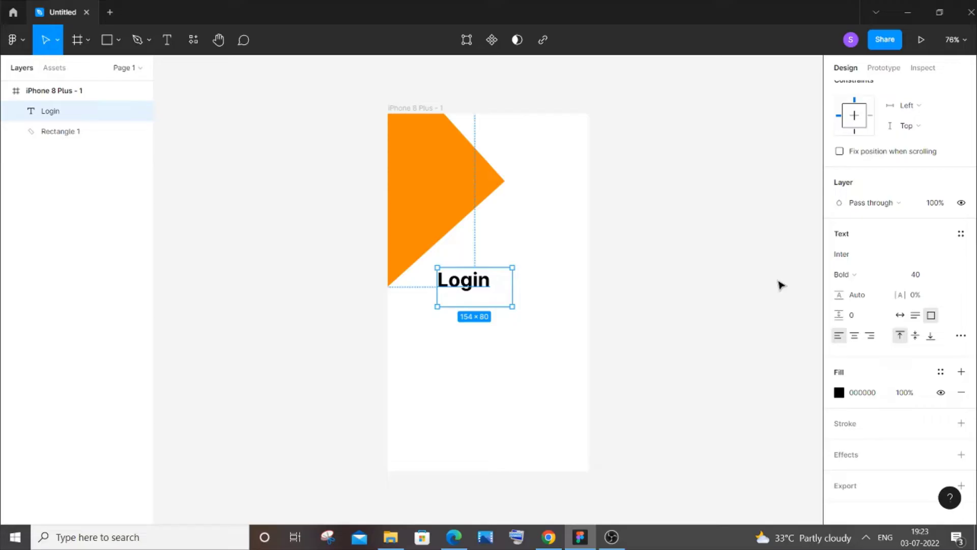
Change the Login text's font to Poppins and enlarge its text box to about 175 × 89.
click(942, 257)
text(Poppins)
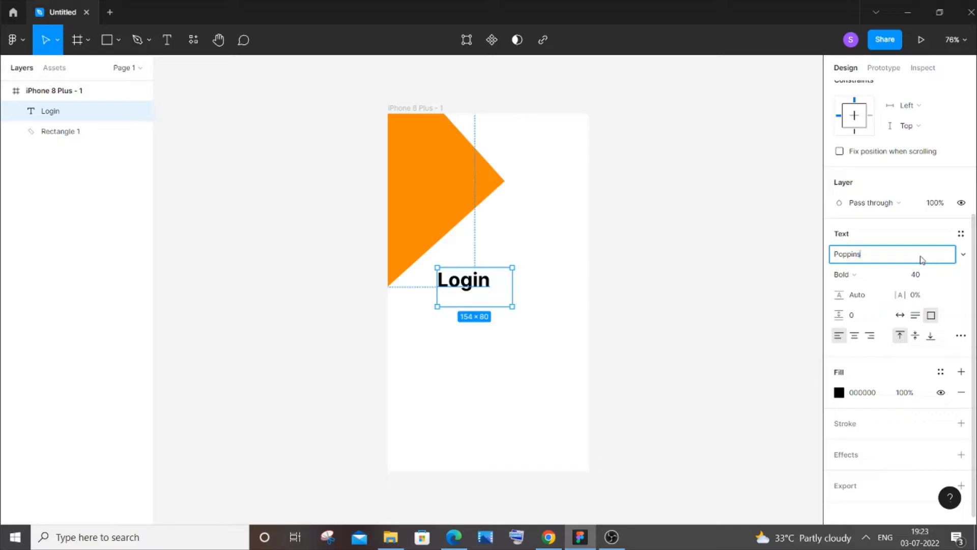
click(759, 253)
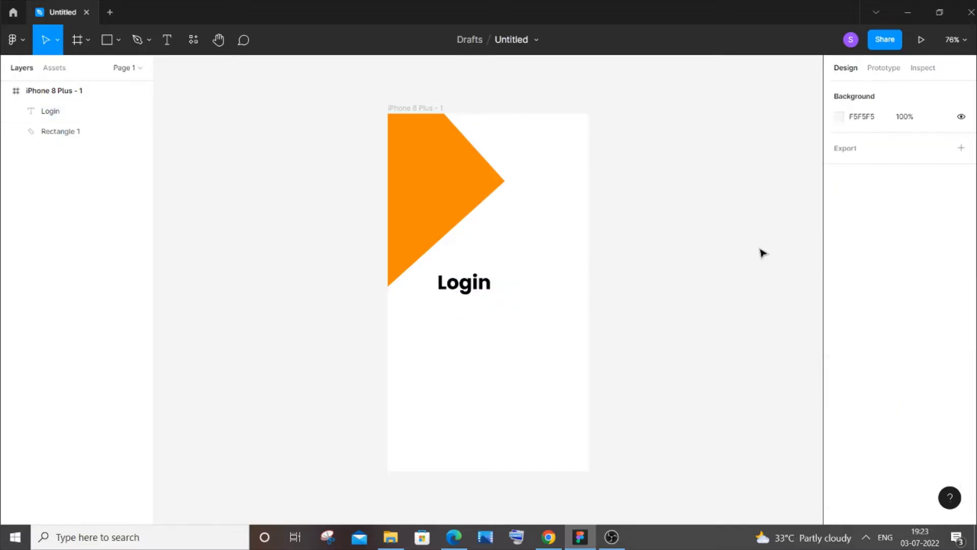
click(477, 281)
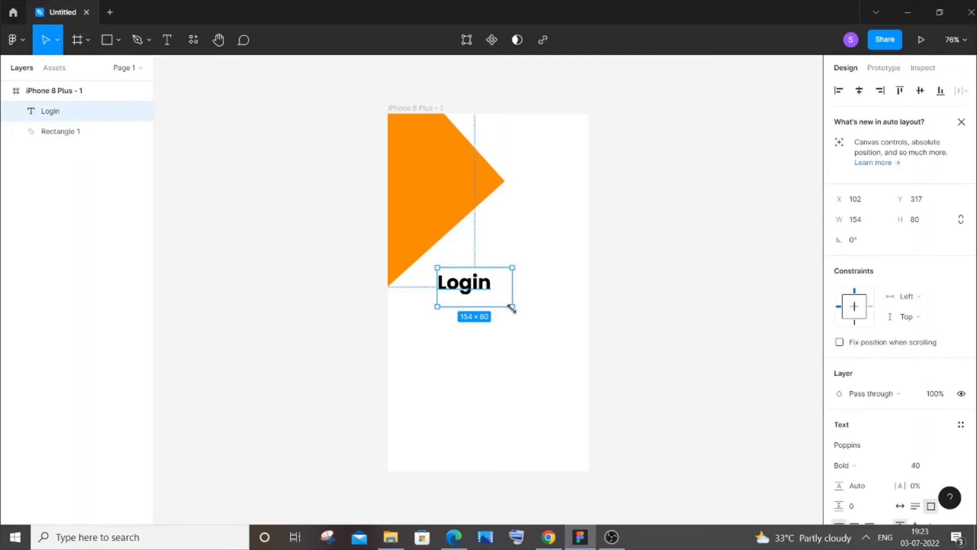
mouse_move(512, 307)
mouse_down()
mouse_move(541, 322)
mouse_move(522, 311)
mouse_up()
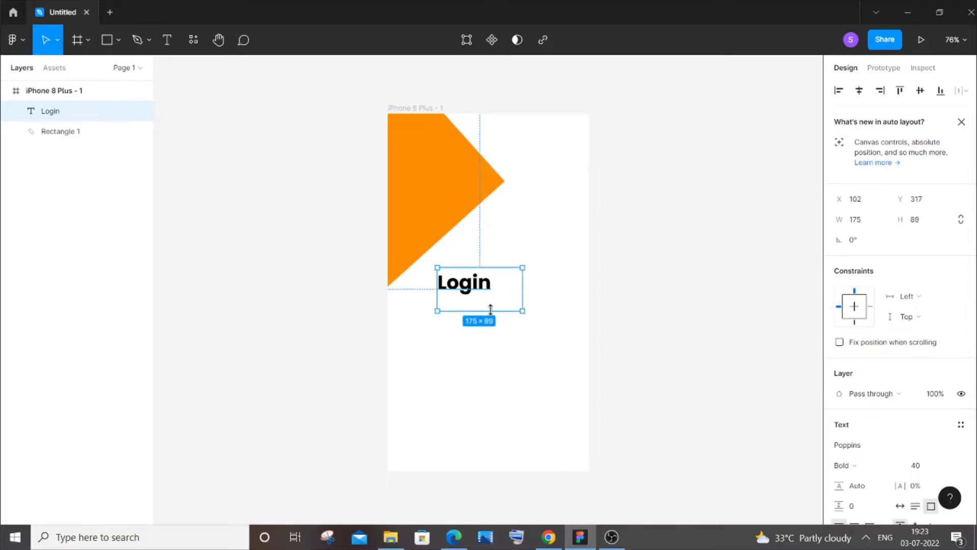
Set the Login text's font size to 48 and move it up and right, centred below the orange shape's right corner.
scroll(941, 356, down, 3)
click(941, 307)
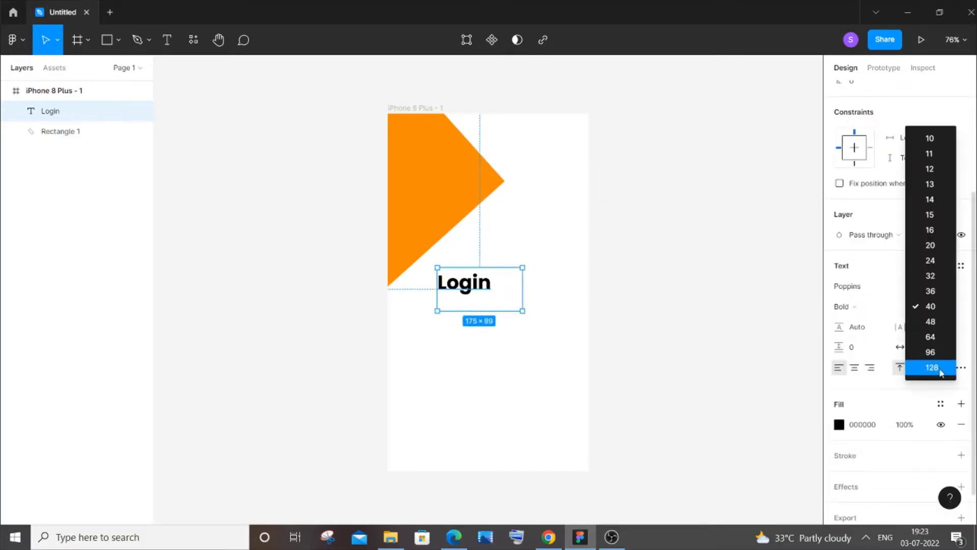
click(934, 321)
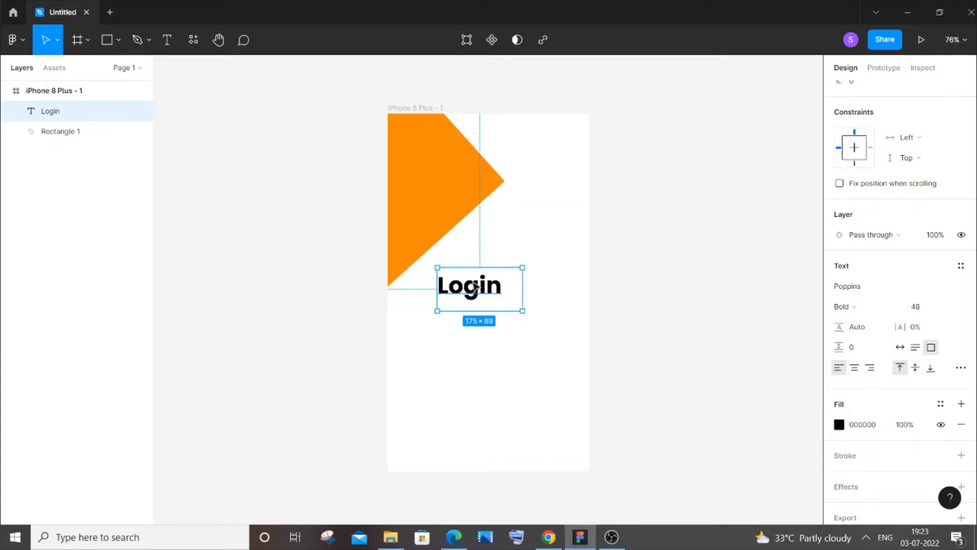
drag(474, 286, 497, 270)
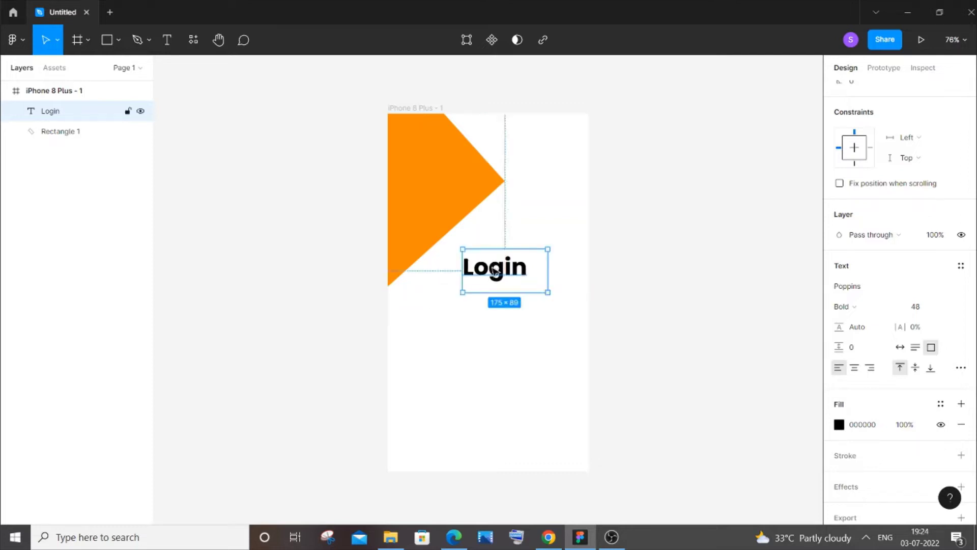
Draw a horizontal line about 126 long just below the Login text.
click(631, 277)
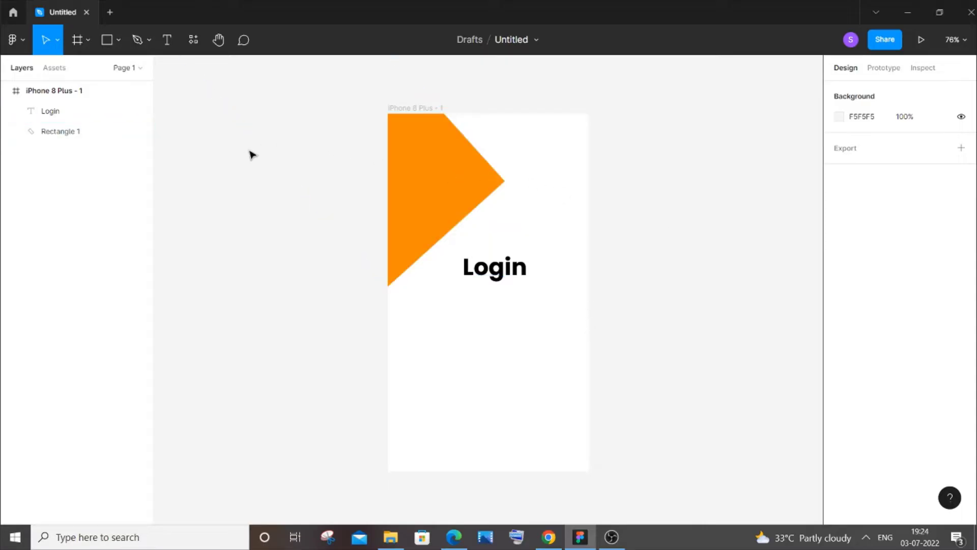
click(118, 50)
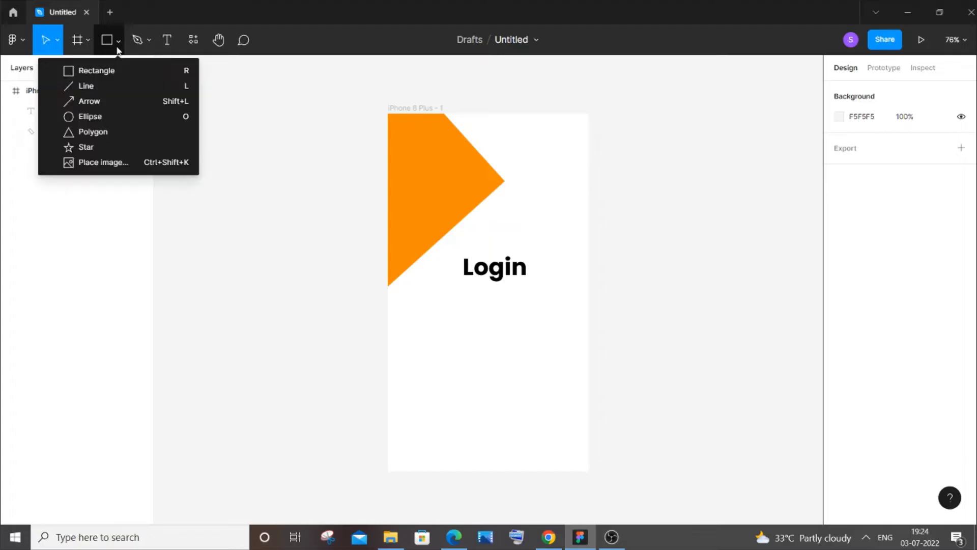
click(113, 86)
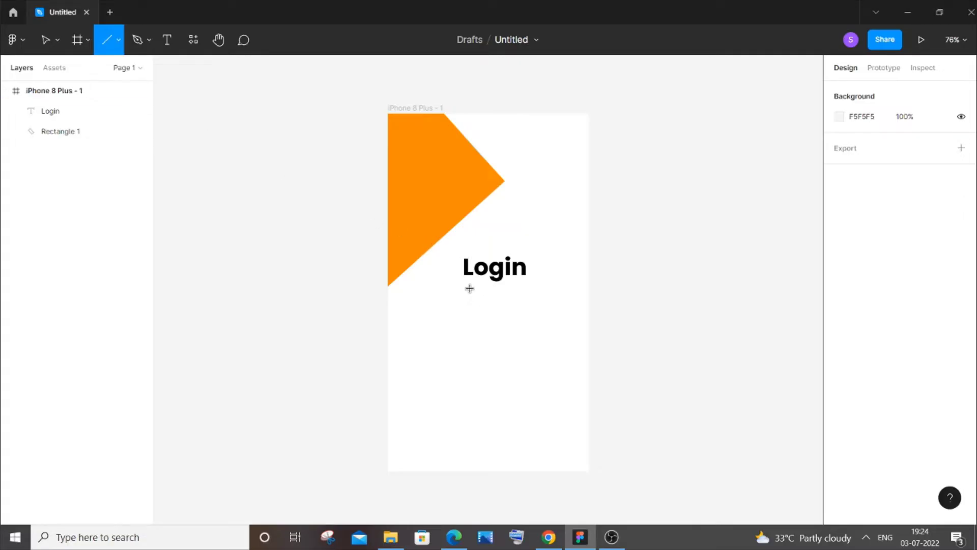
drag(469, 292, 530, 295)
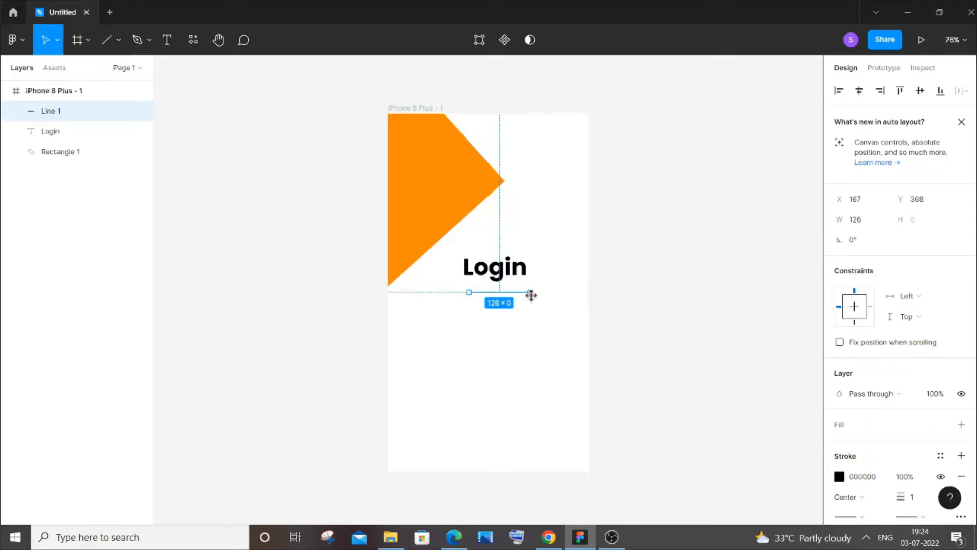
drag(841, 241, 832, 241)
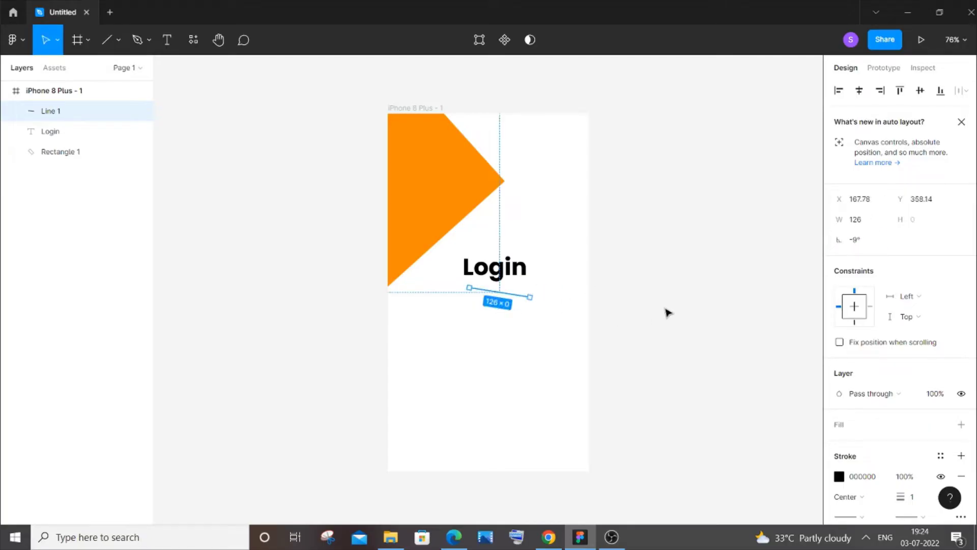
click(670, 258)
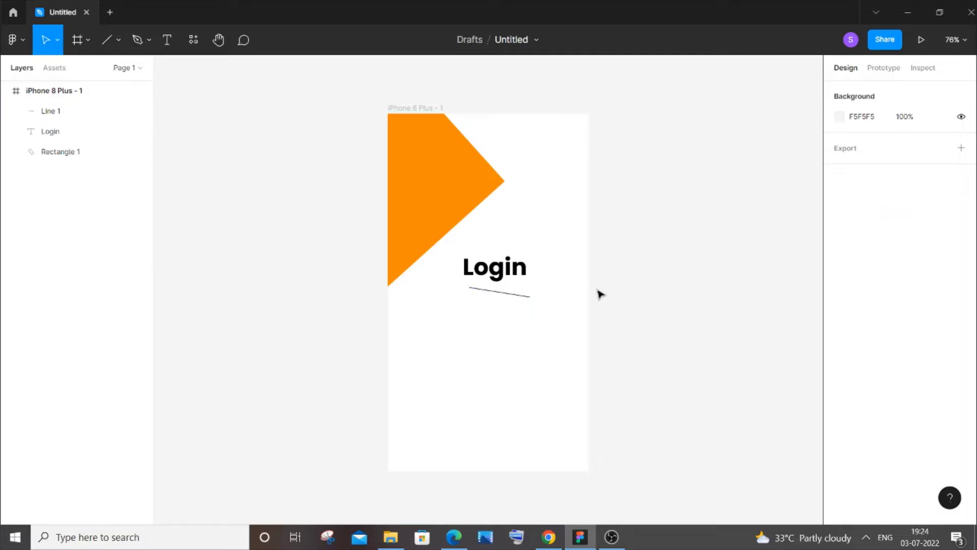
click(523, 296)
click(868, 242)
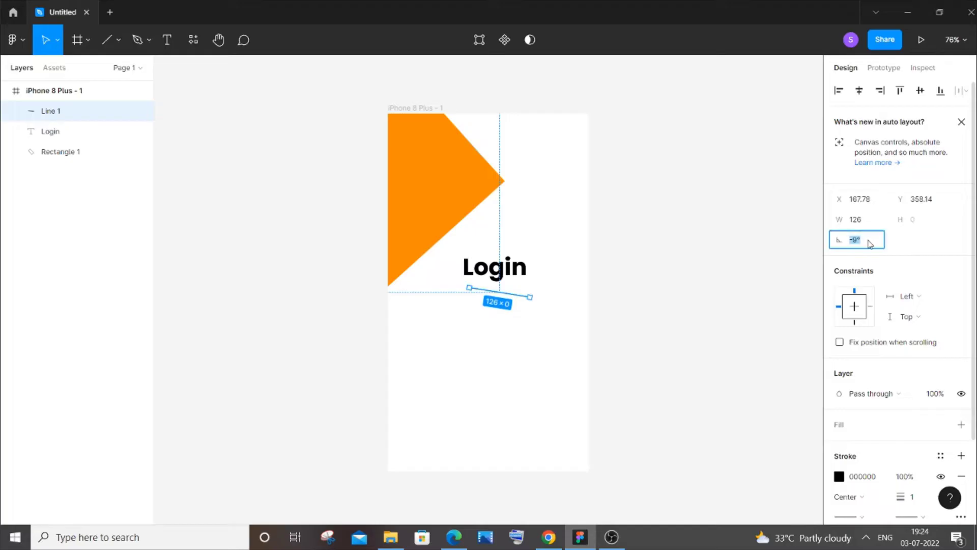
text(0)
key(Return)
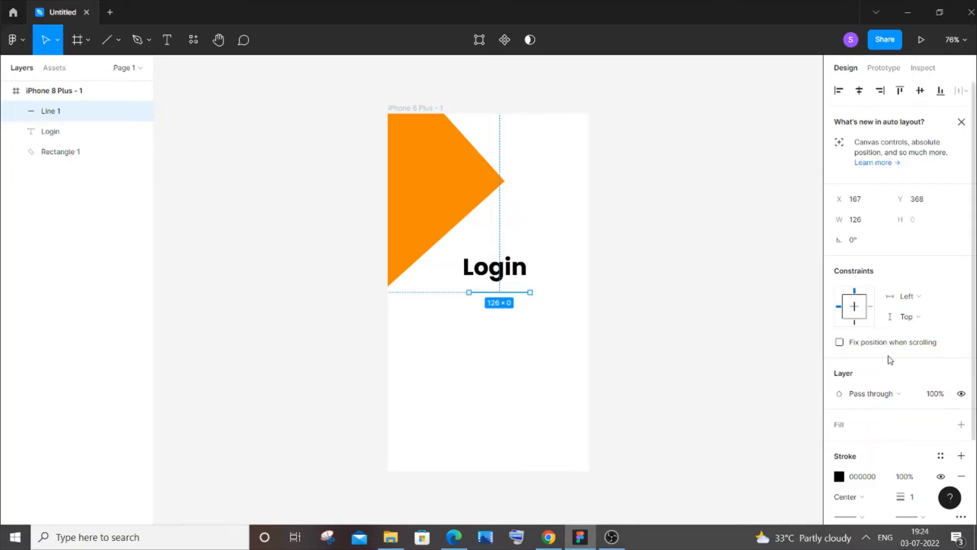
Give the line under Login a 7-thick stroke in the shape's sampled orange FF8A00 and move it up to about X 163, Y 356.
scroll(890, 361, down, 2)
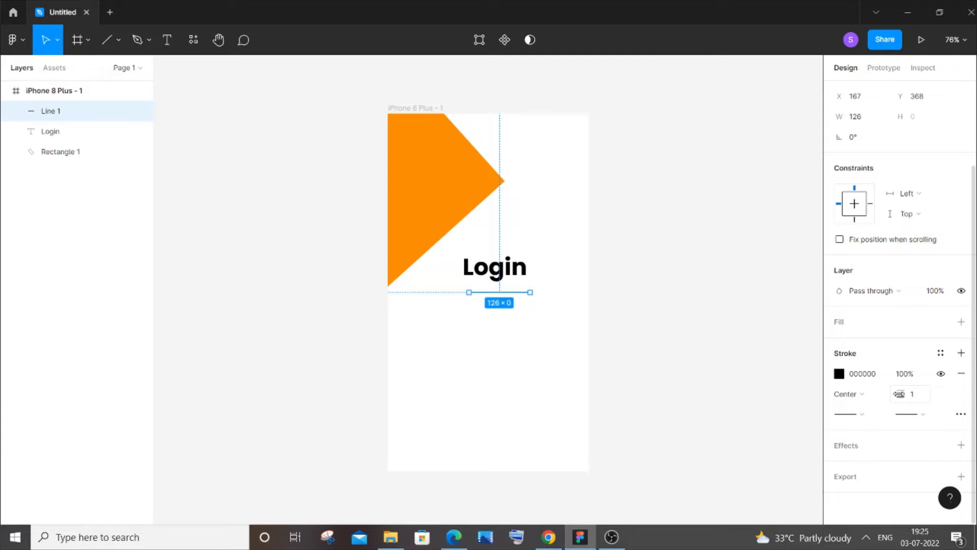
drag(899, 394, 901, 389)
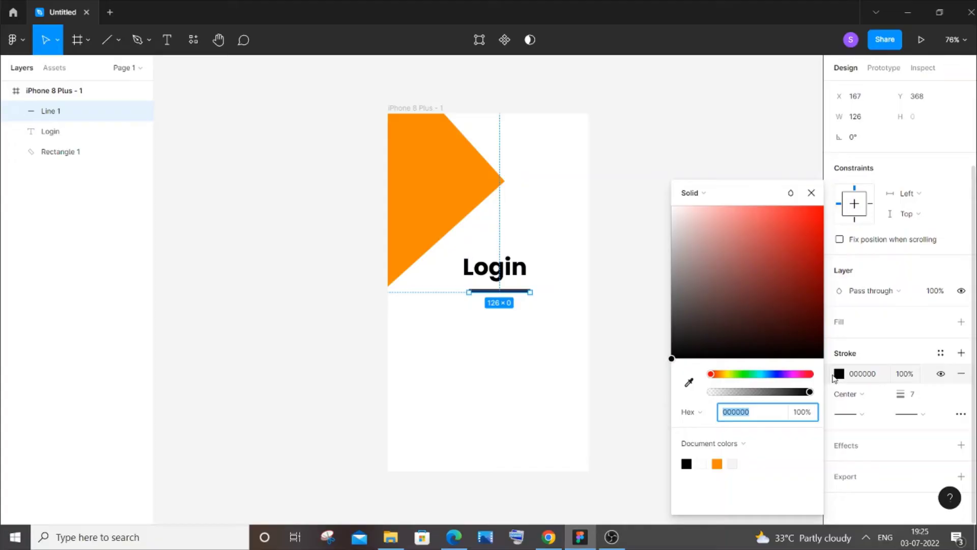
click(690, 383)
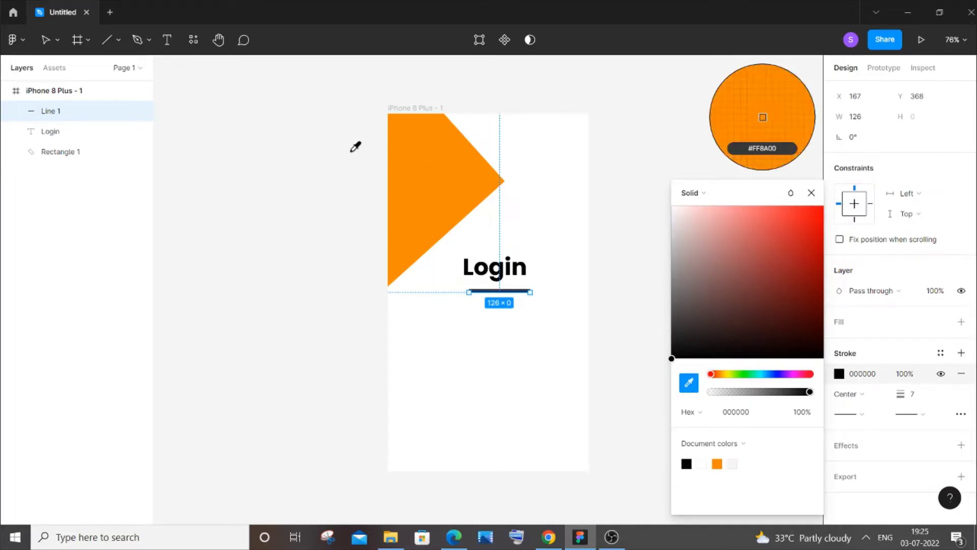
click(441, 178)
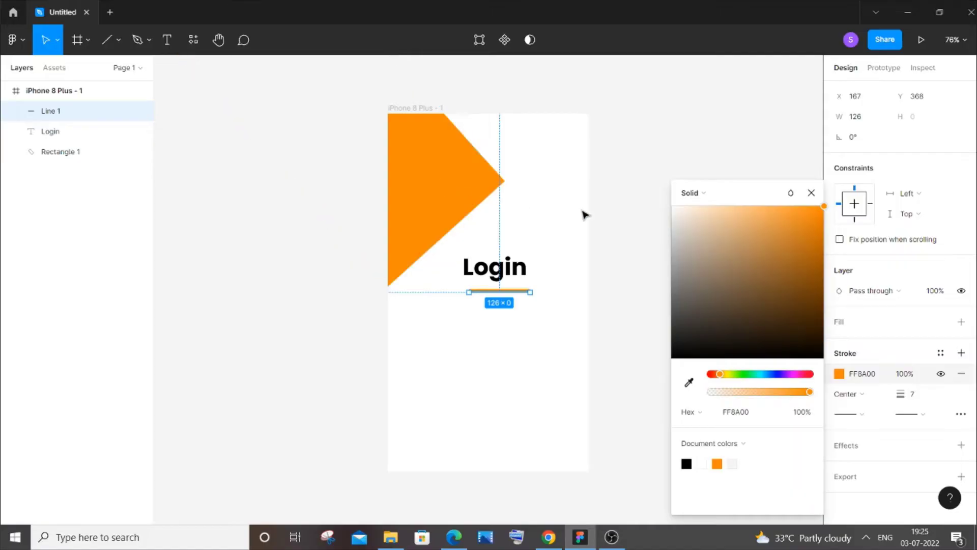
click(635, 246)
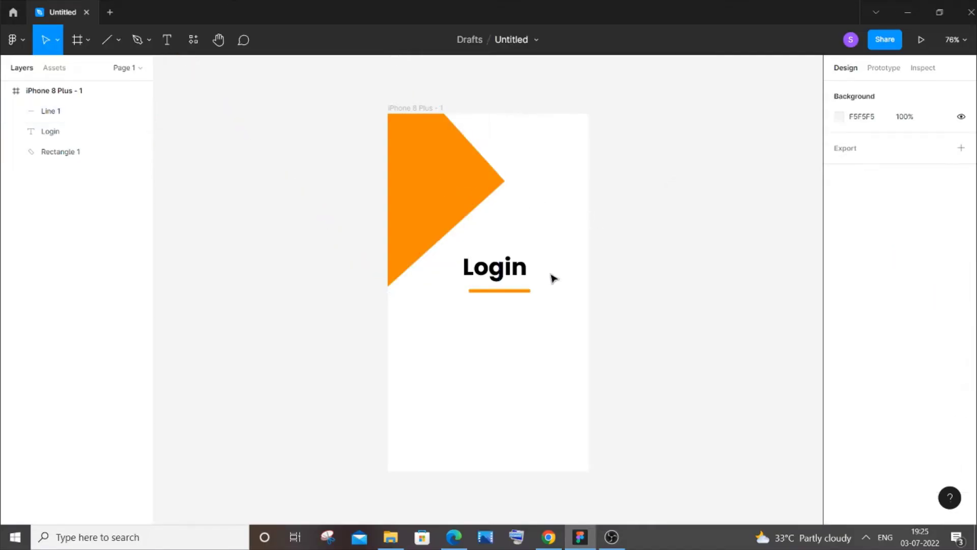
drag(504, 295, 503, 289)
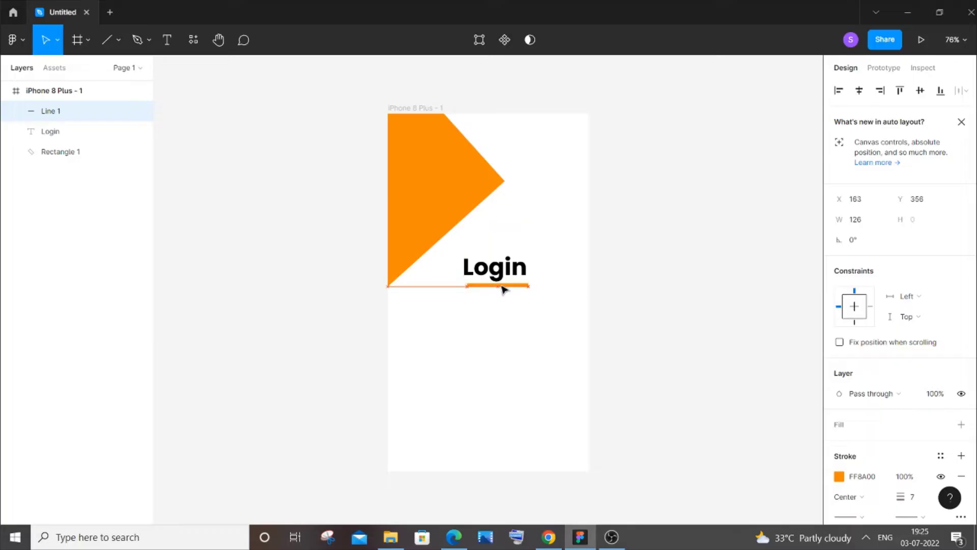
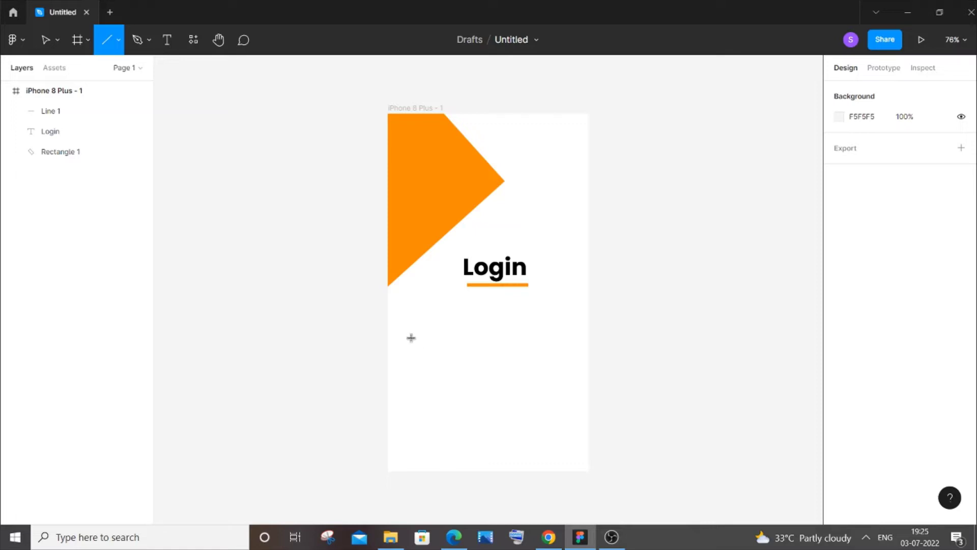
Draw a line about 338 long across the frame below the Login heading, at about X 39, Y 458, and set its rotation to 0°.
drag(407, 336, 570, 336)
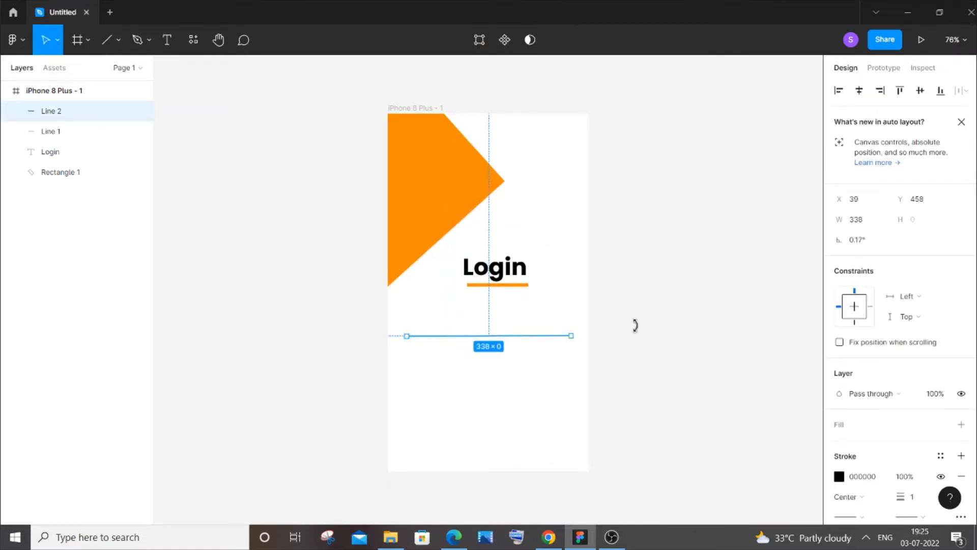
click(869, 243)
text(0)
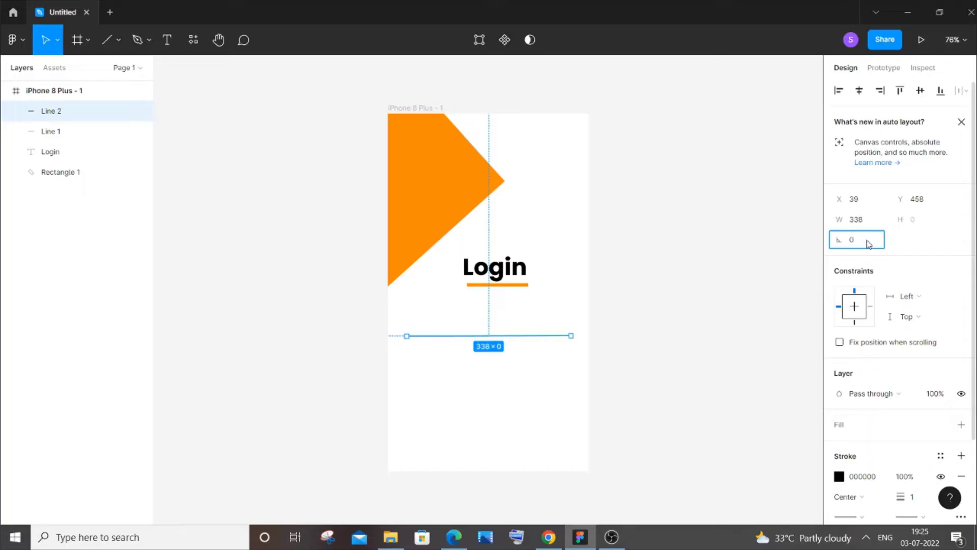
key(Return)
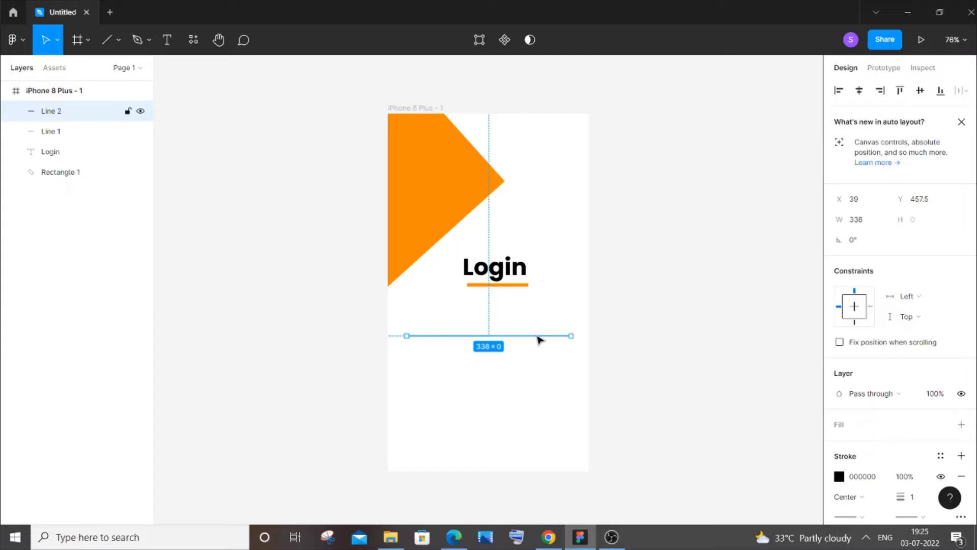
Duplicate the 338-long line and place the copy directly below it at about X 39, Y 552.
key(ctrl+d)
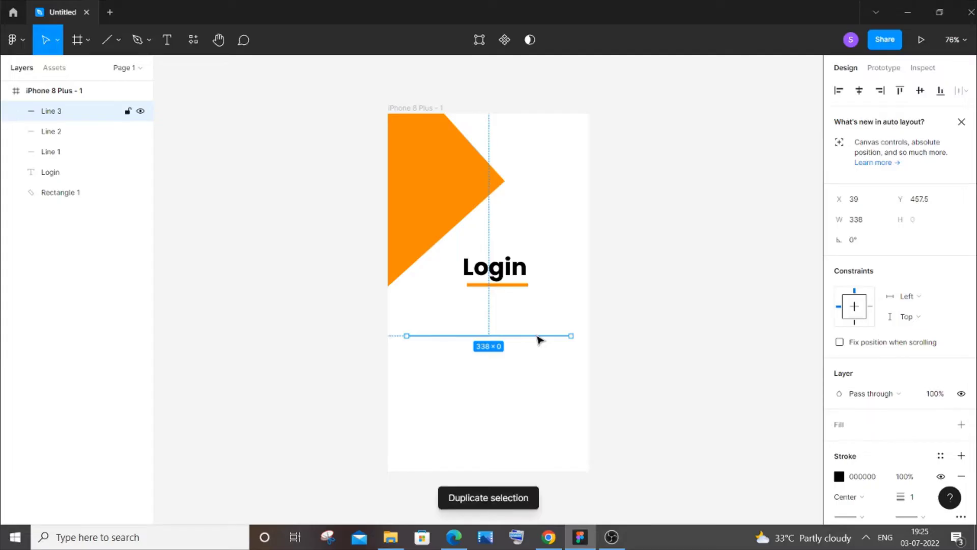
drag(508, 337, 508, 394)
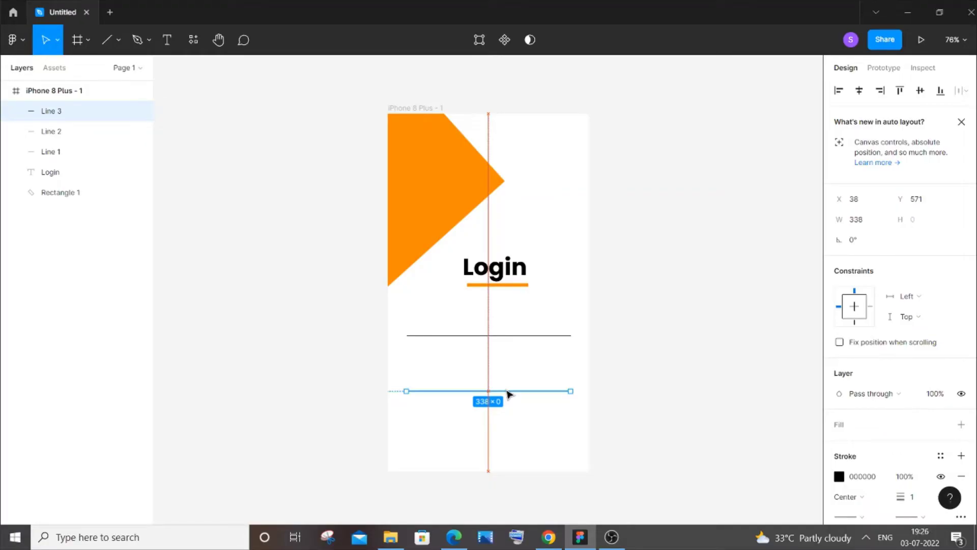
drag(511, 387, 510, 383)
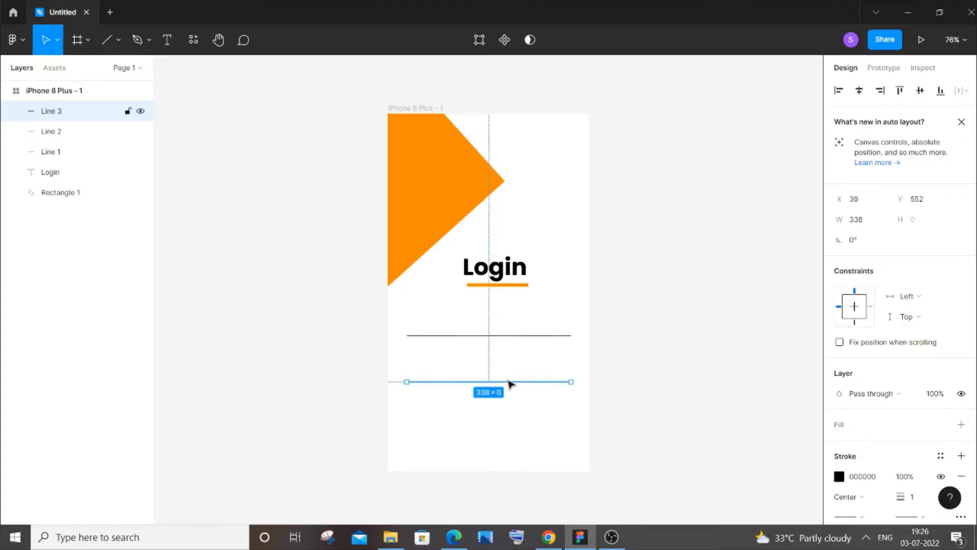
click(686, 334)
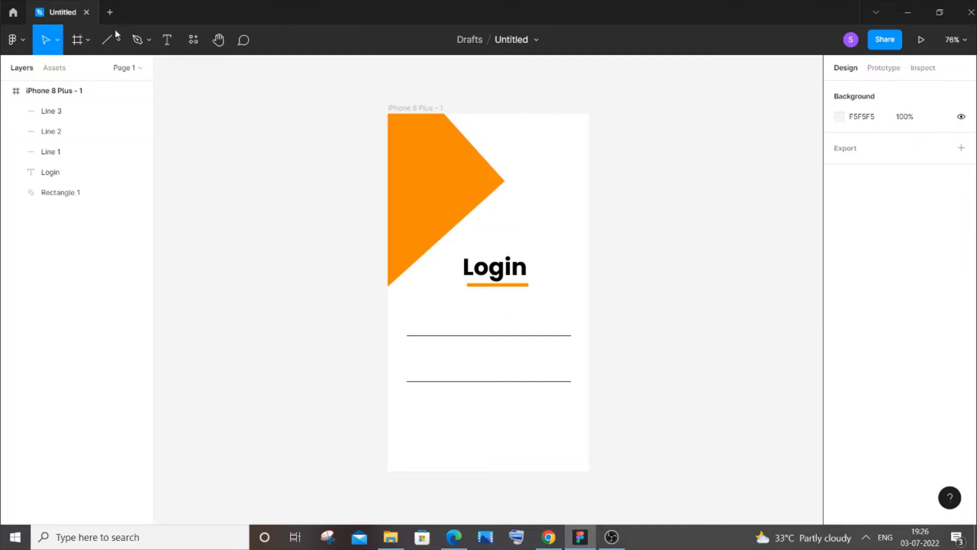
Add a text box of about 306 × 37 above the upper black line, with font size 14 and the text "username".
click(168, 40)
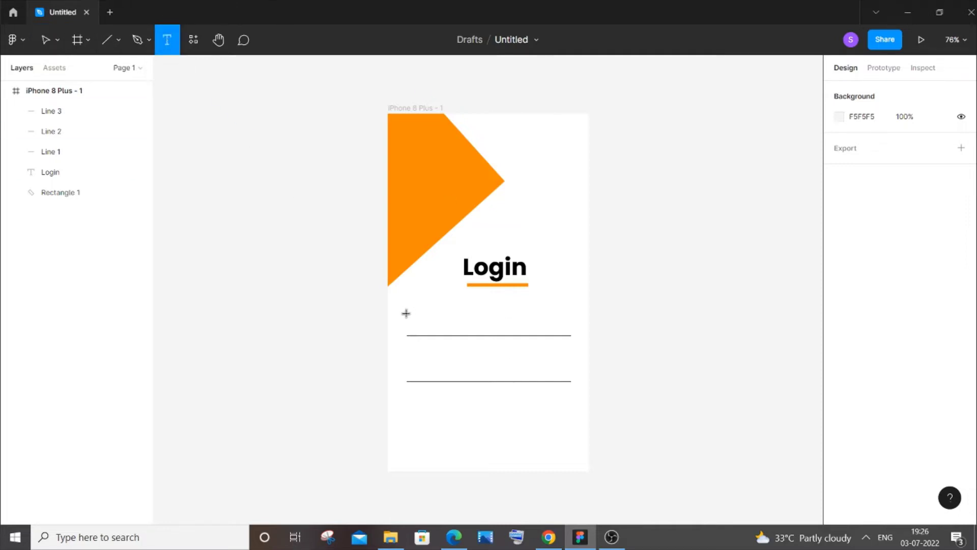
drag(406, 313, 557, 335)
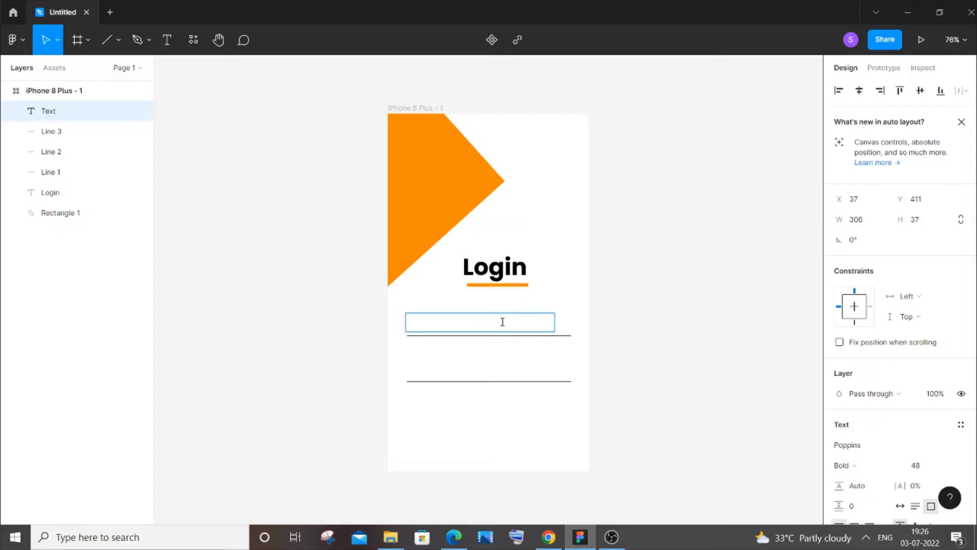
scroll(957, 326, down, 3)
click(952, 342)
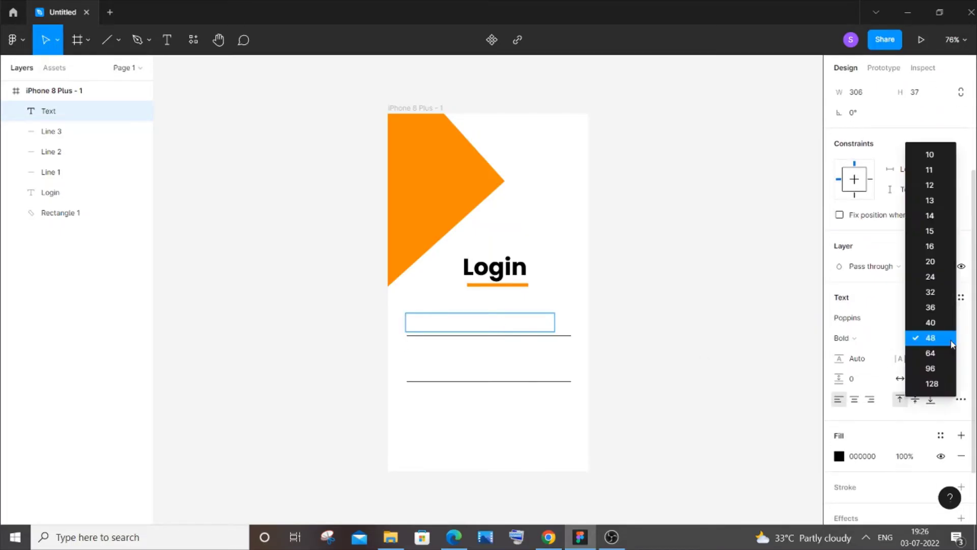
click(930, 215)
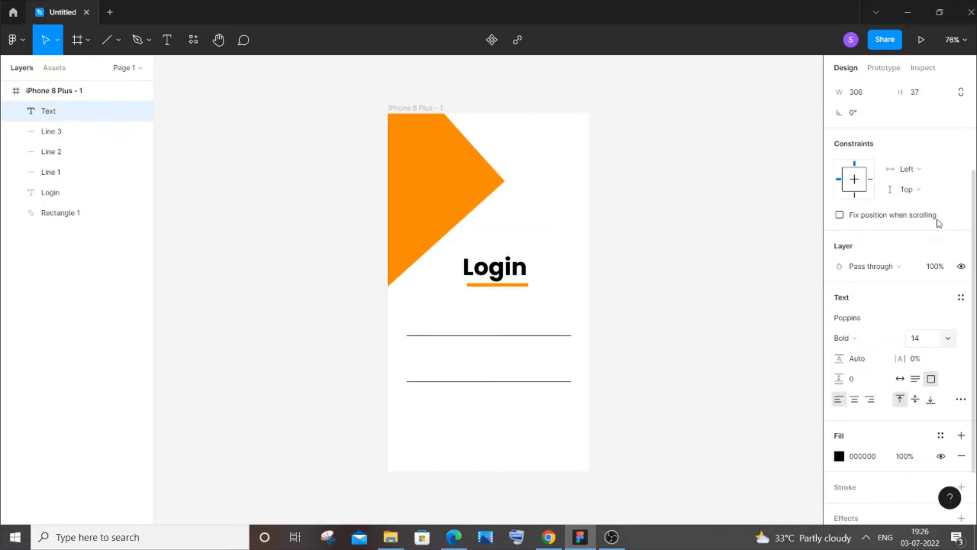
click(434, 321)
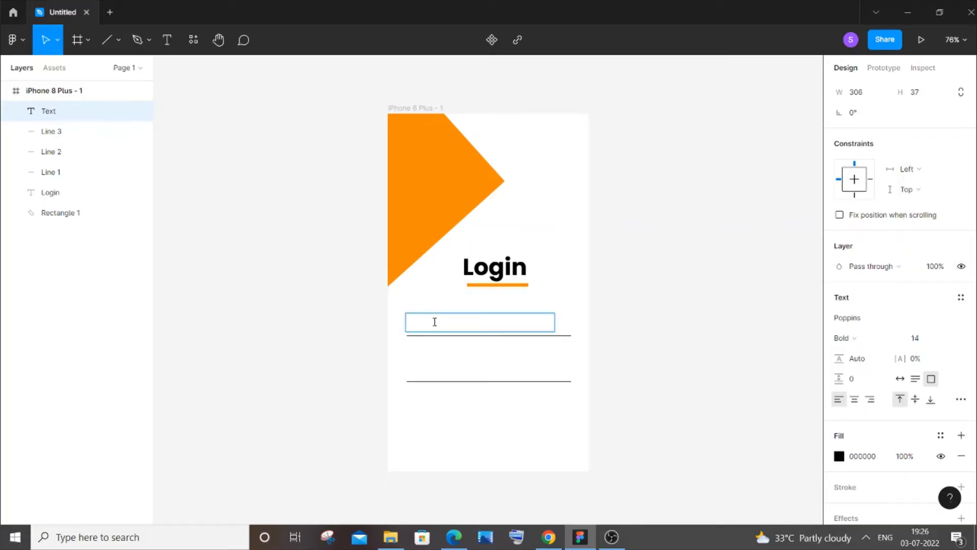
text(username)
Enlarge the username text's font size to 24.
click(949, 338)
click(936, 383)
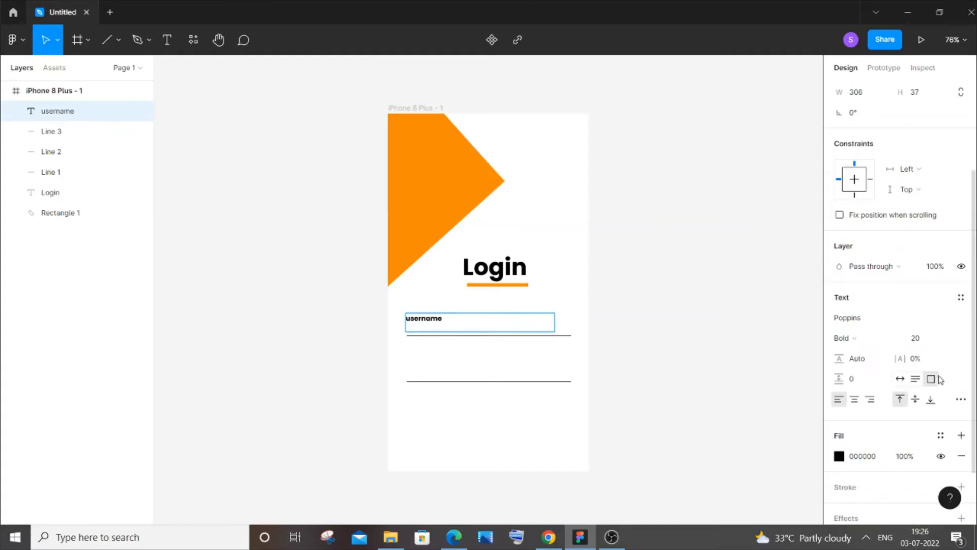
double_click(434, 322)
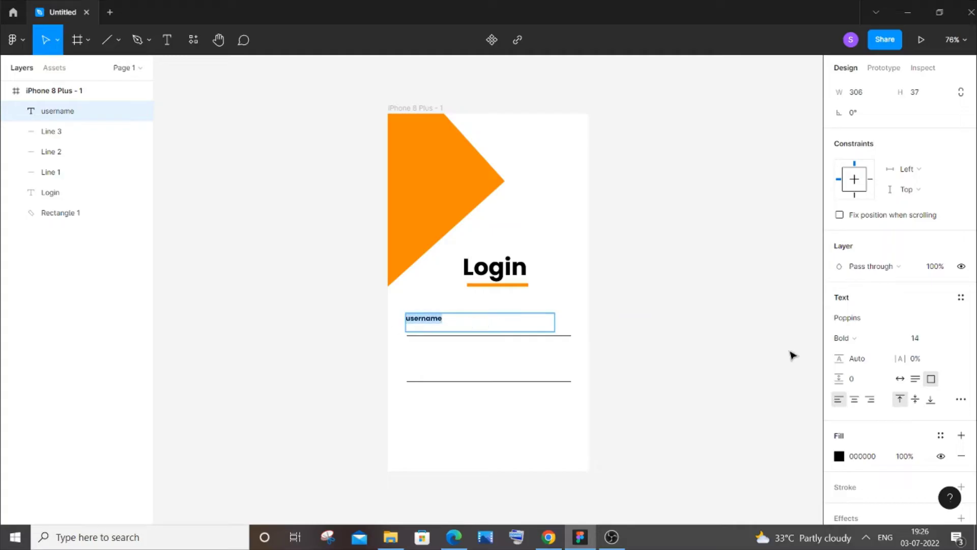
click(947, 339)
click(944, 387)
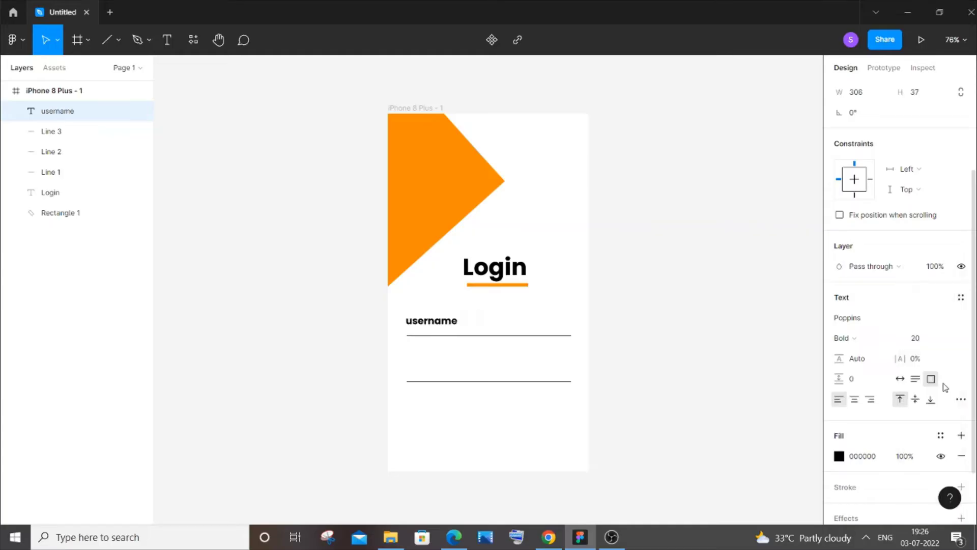
click(948, 346)
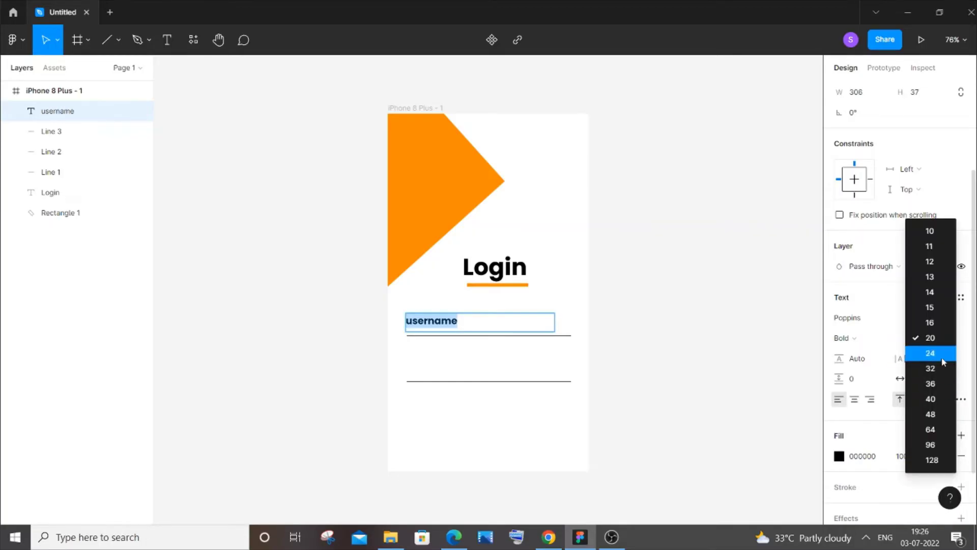
click(931, 353)
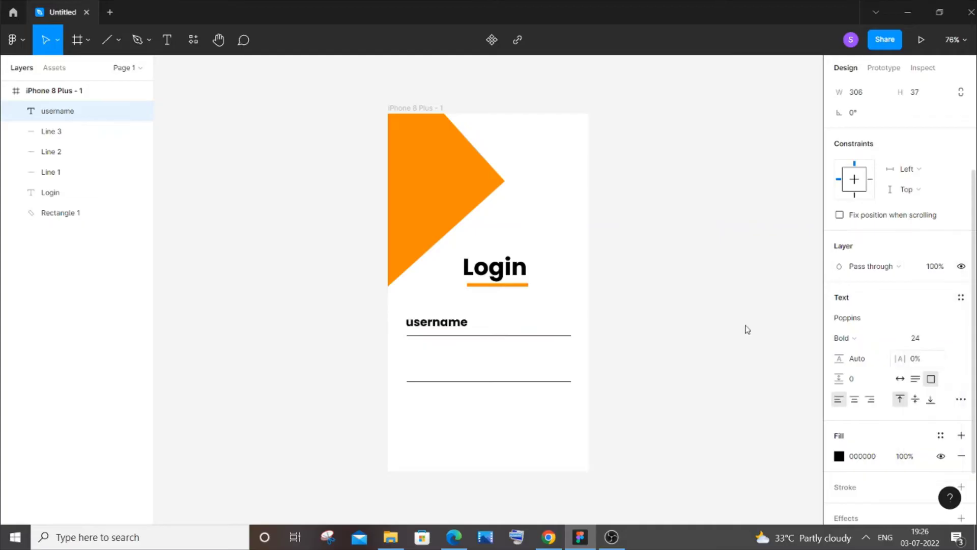
Change the username text's fill colour to dark grey 5F5A5A.
double_click(441, 325)
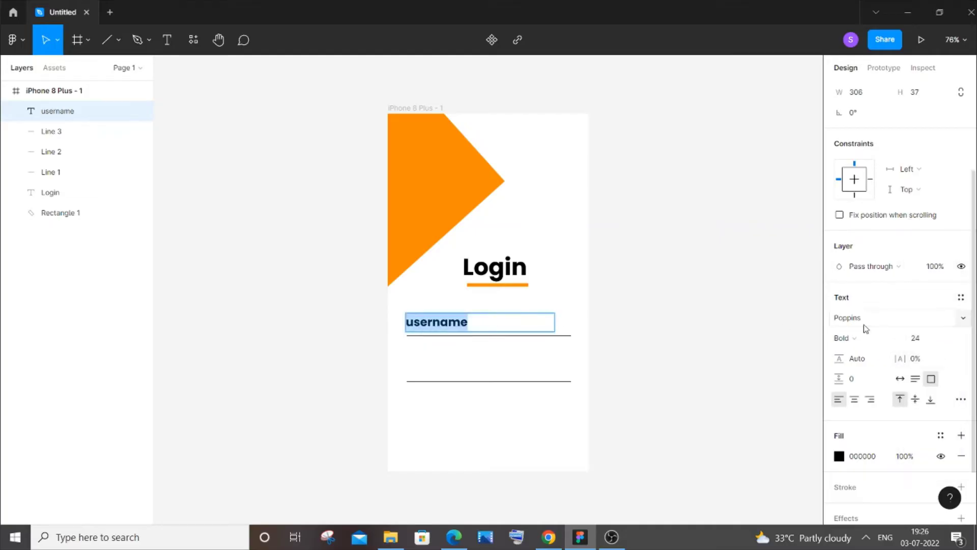
click(840, 456)
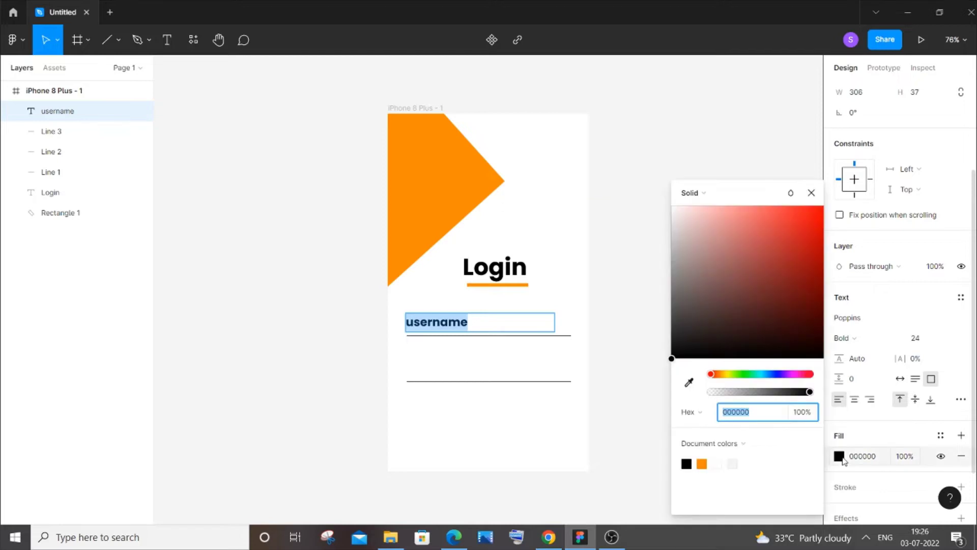
drag(679, 353, 678, 304)
key(Return)
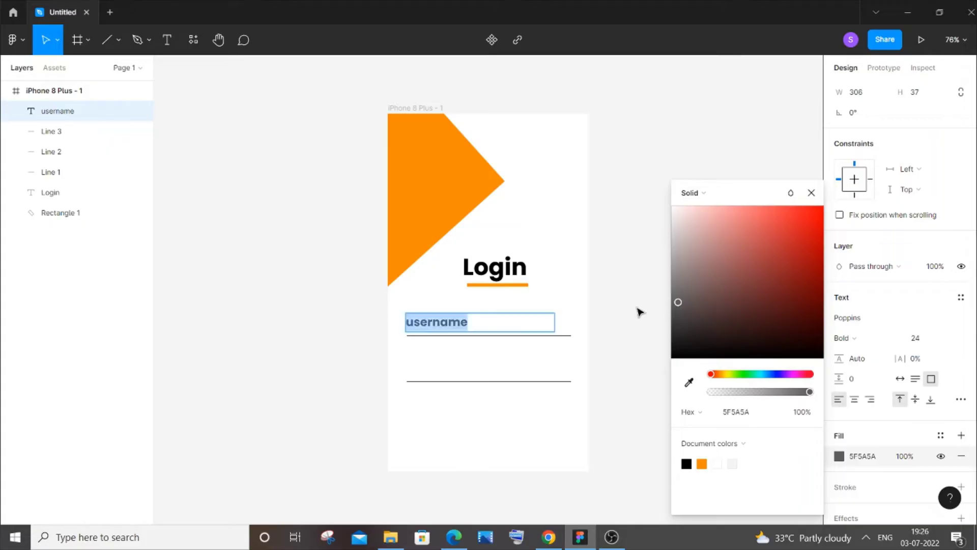
Finish editing the username text and move it down onto the upper line, at about X 47, Y 421.
key(Escape)
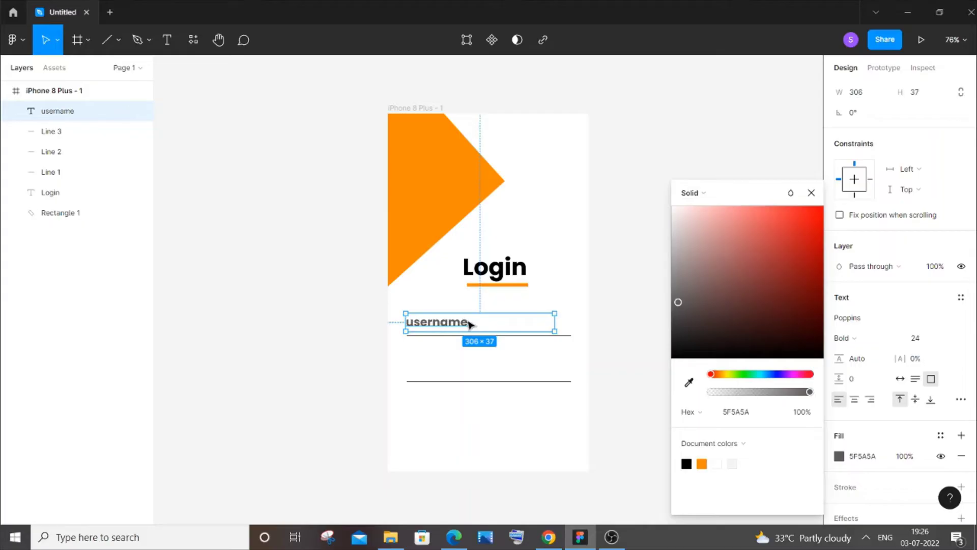
drag(464, 322, 472, 327)
click(623, 292)
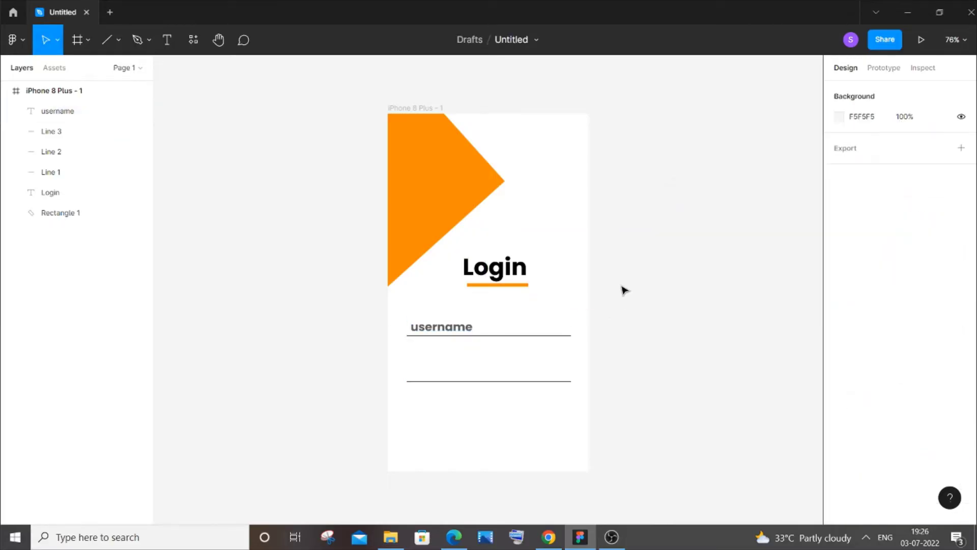
Enlarge the username text's font size to 32 and reposition it just above its line at about X 54, Y 414.
click(448, 329)
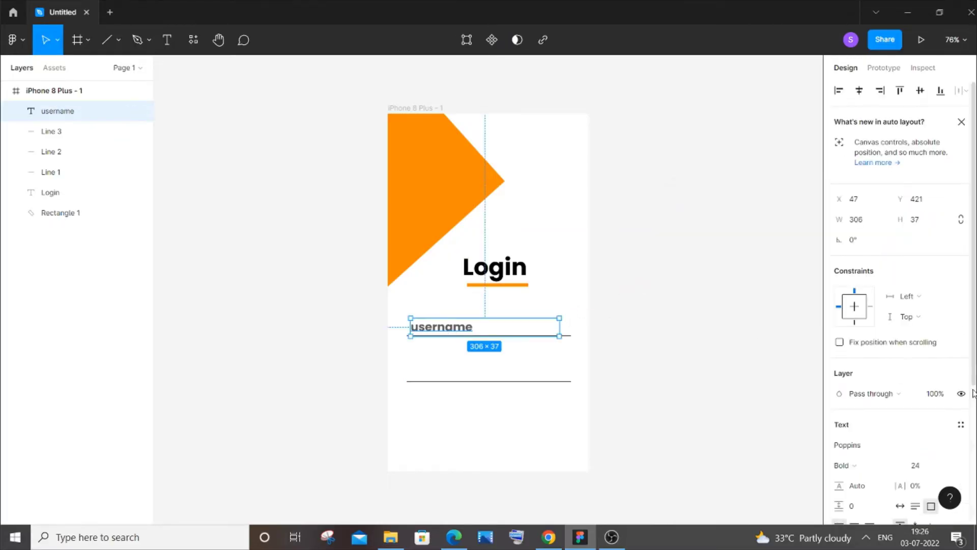
scroll(930, 443, down, 2)
scroll(931, 444, down, 2)
click(948, 338)
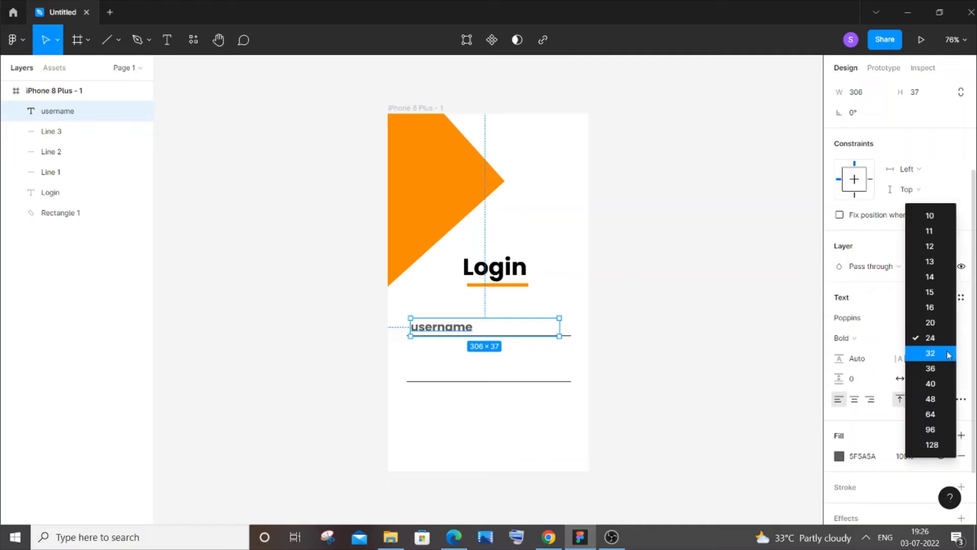
click(930, 353)
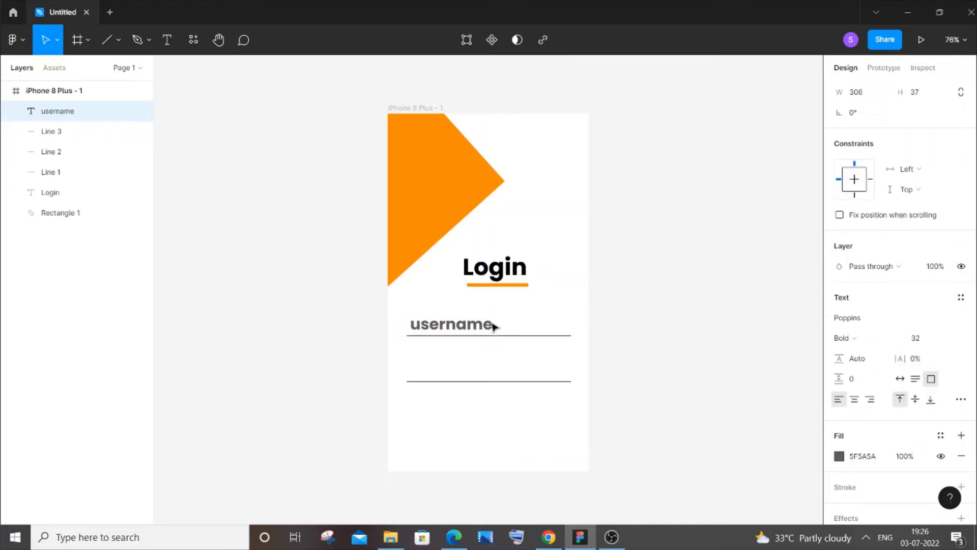
drag(497, 327, 496, 329)
click(677, 311)
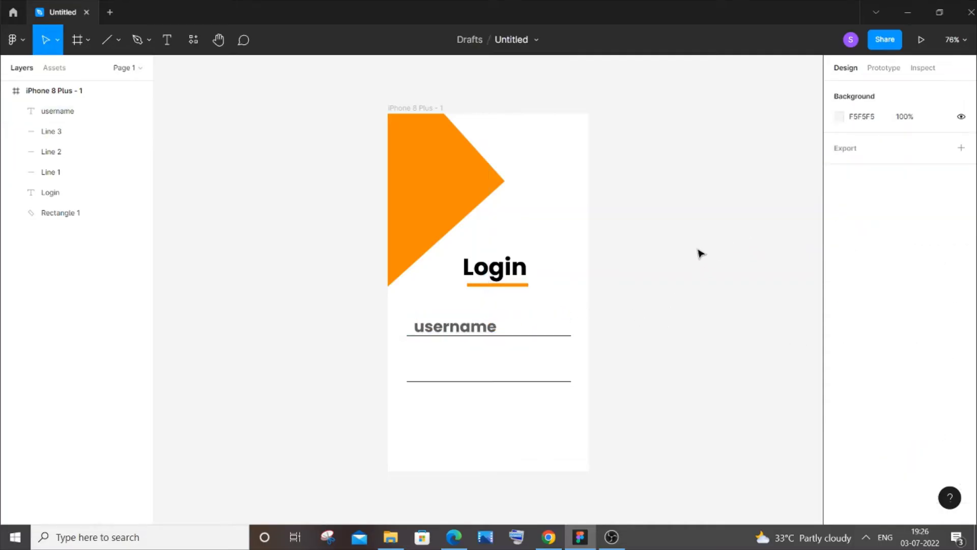
Duplicate the username text and place the copy above the lower line at about X 54, Y 500.
click(489, 331)
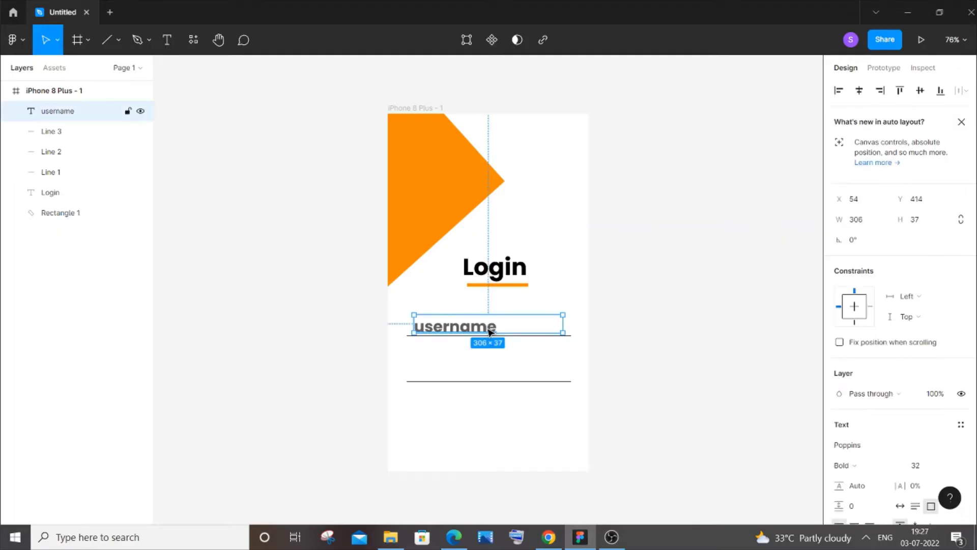
key(ctrl+d)
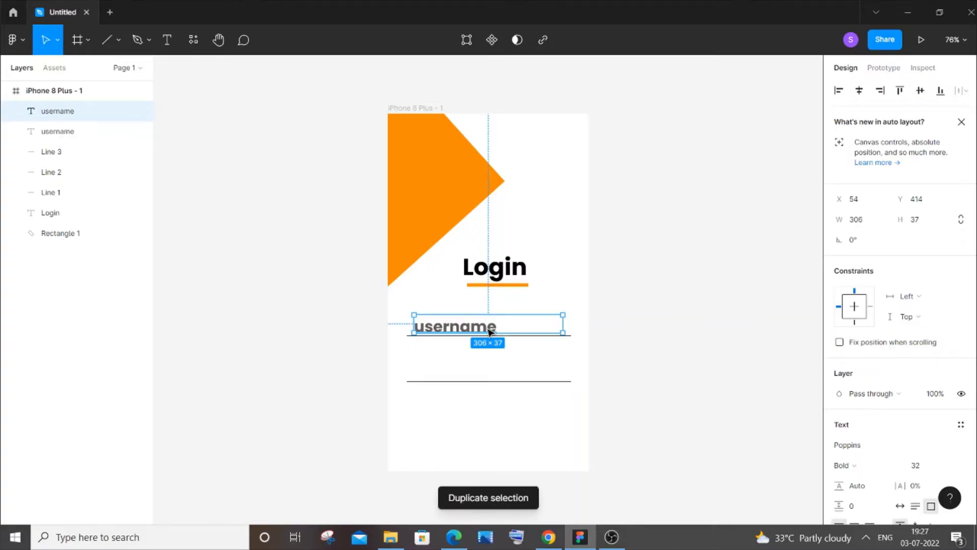
drag(489, 331, 492, 369)
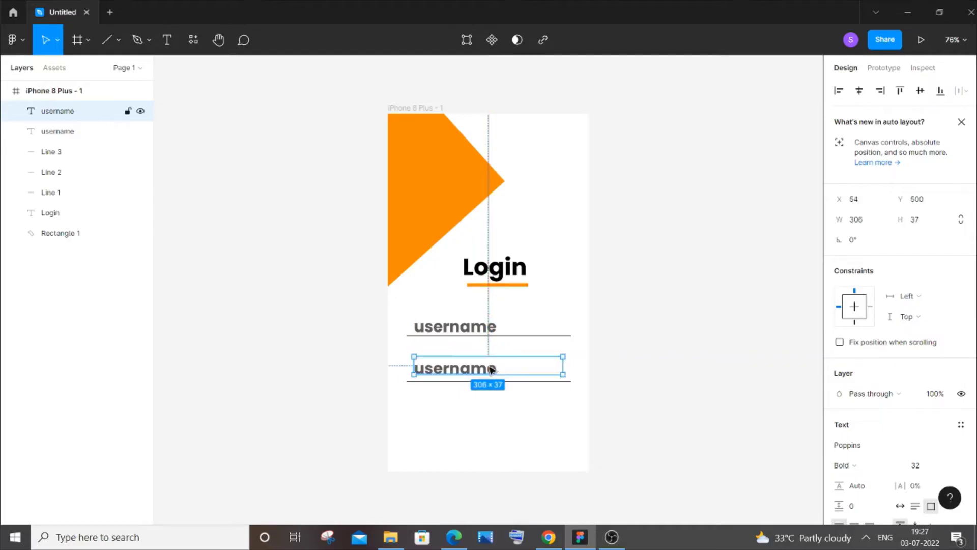
Replace the wording of the copied text above the lower line with "password".
double_click(498, 367)
click(499, 366)
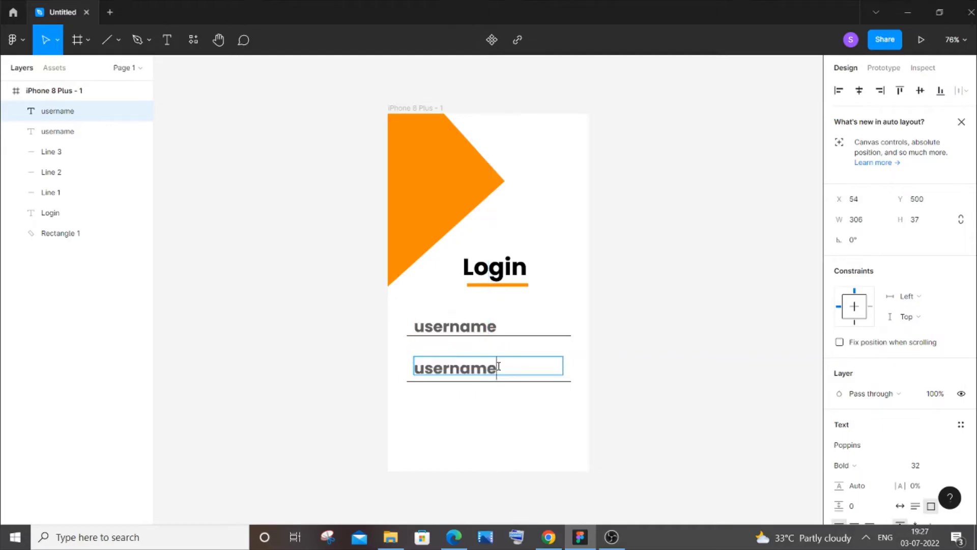
key(BackSpace)
key(BackSpace)
key(BackSpace)
key(BackSpace)
key(BackSpace)
key(BackSpace)
key(BackSpace)
key(BackSpace)
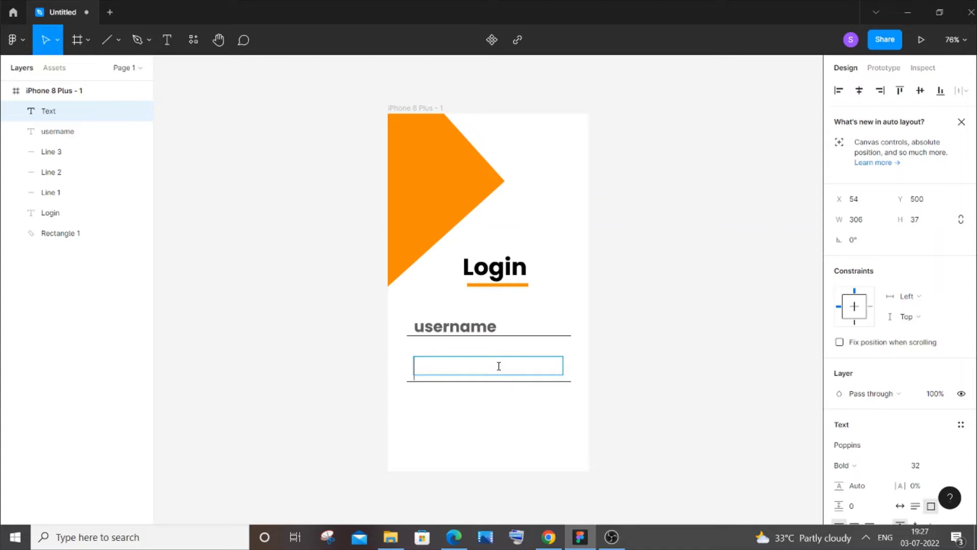
text(password)
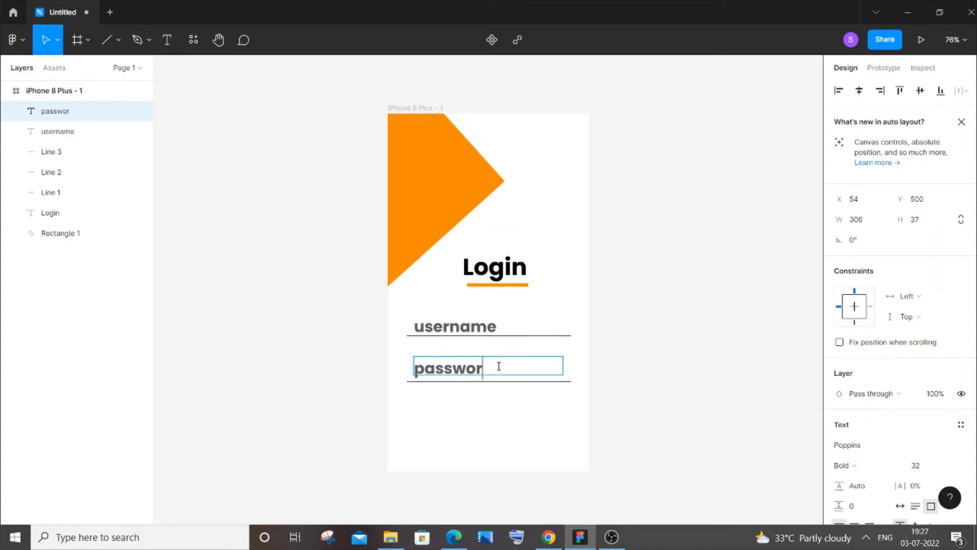
click(677, 344)
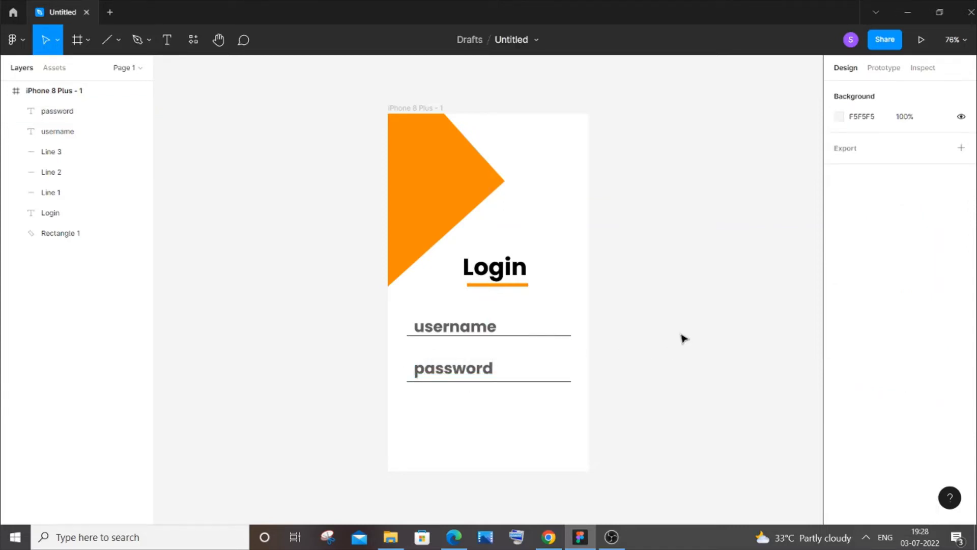
Change the font weight of both the username and the password text to Medium.
click(472, 330)
scroll(875, 396, down, 2)
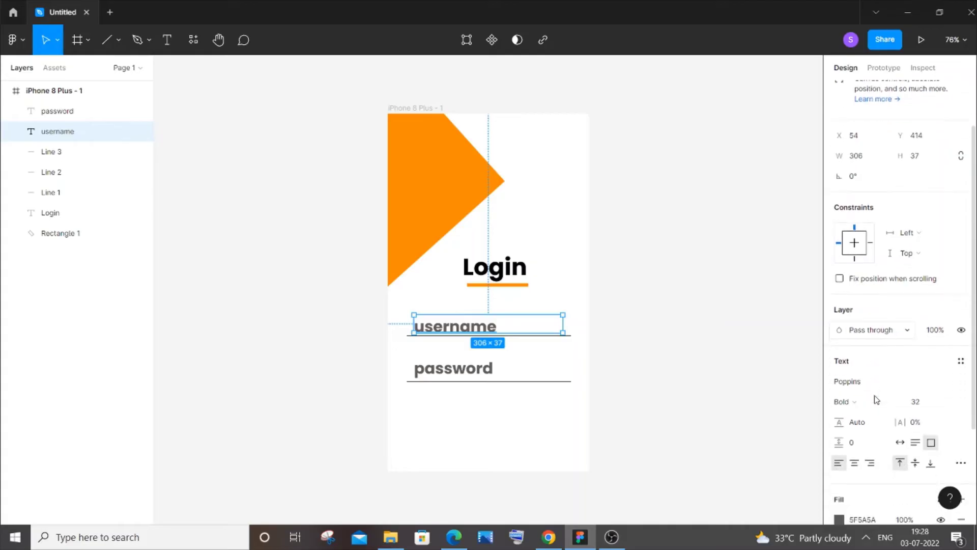
click(897, 403)
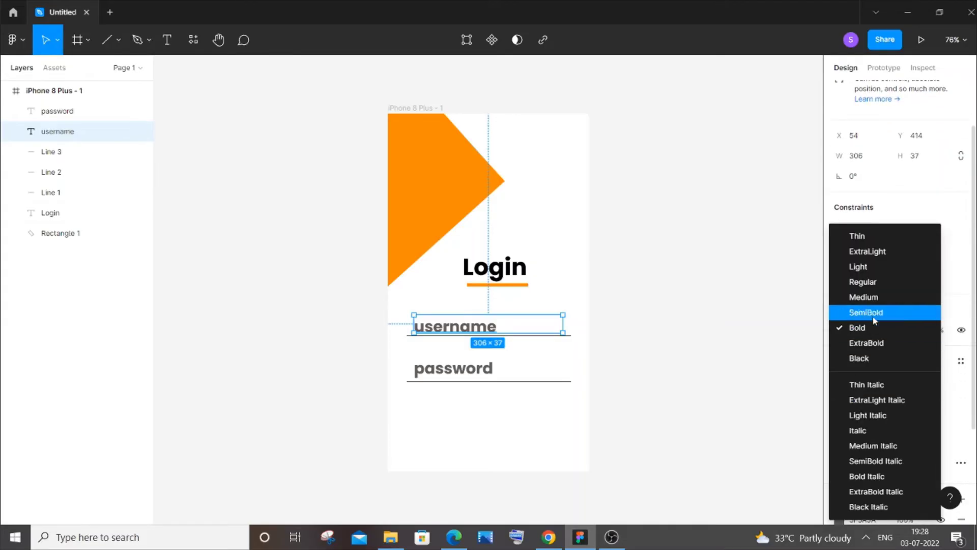
click(874, 300)
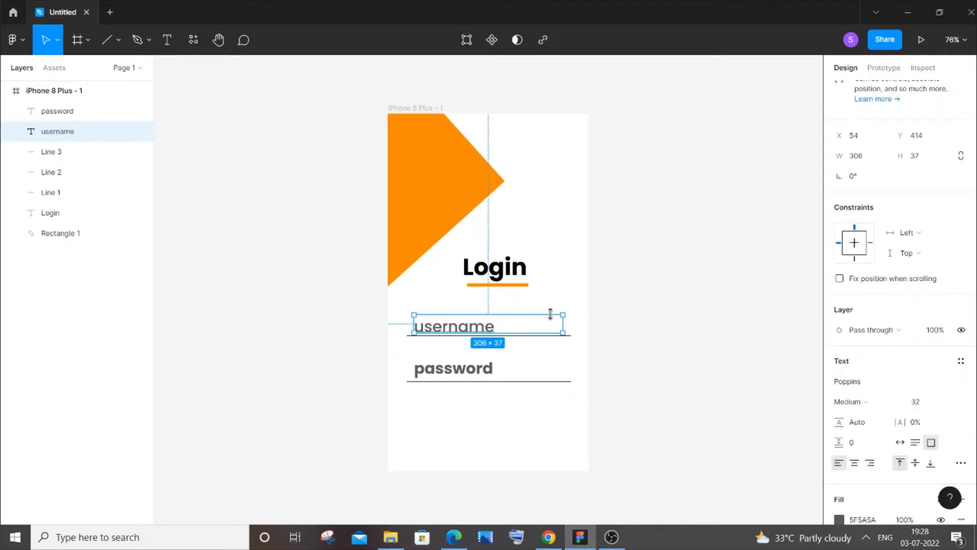
click(482, 376)
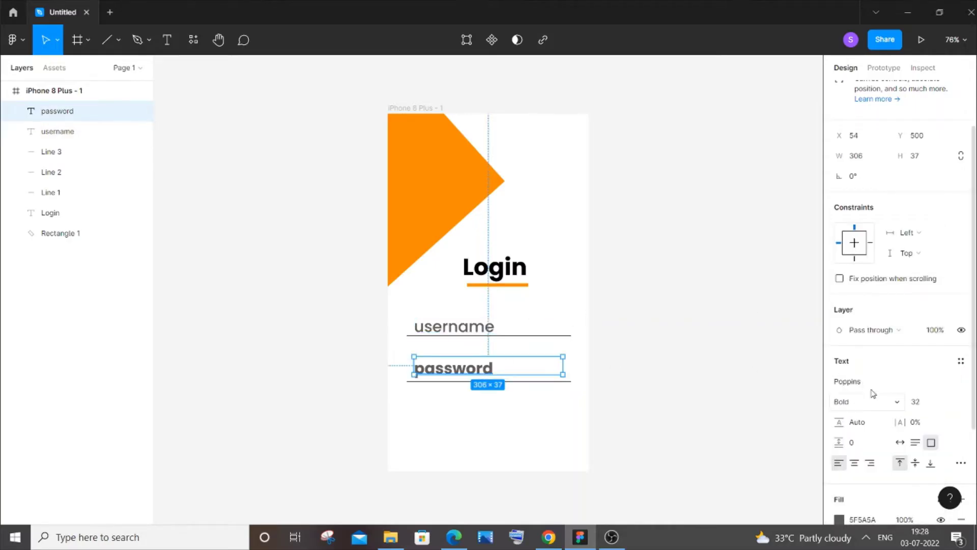
click(877, 406)
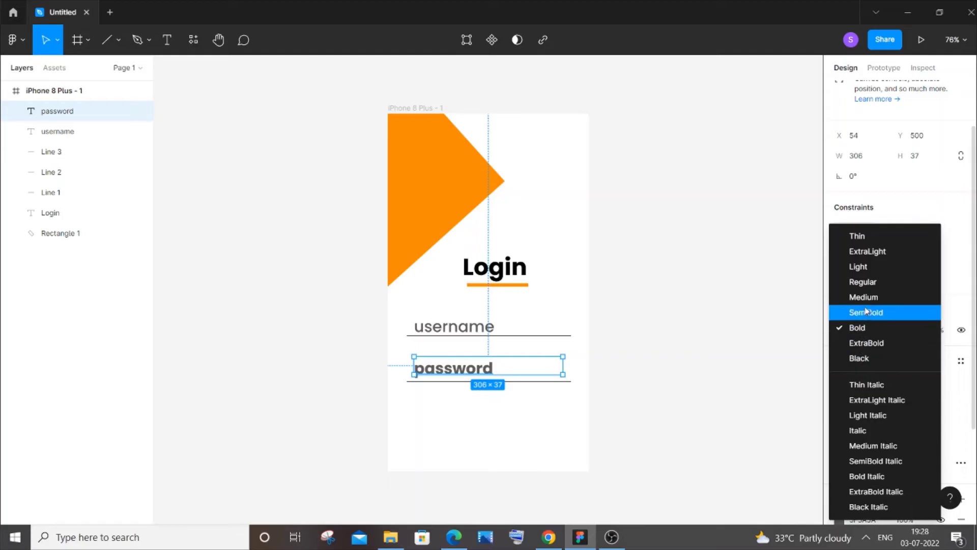
click(866, 300)
click(707, 357)
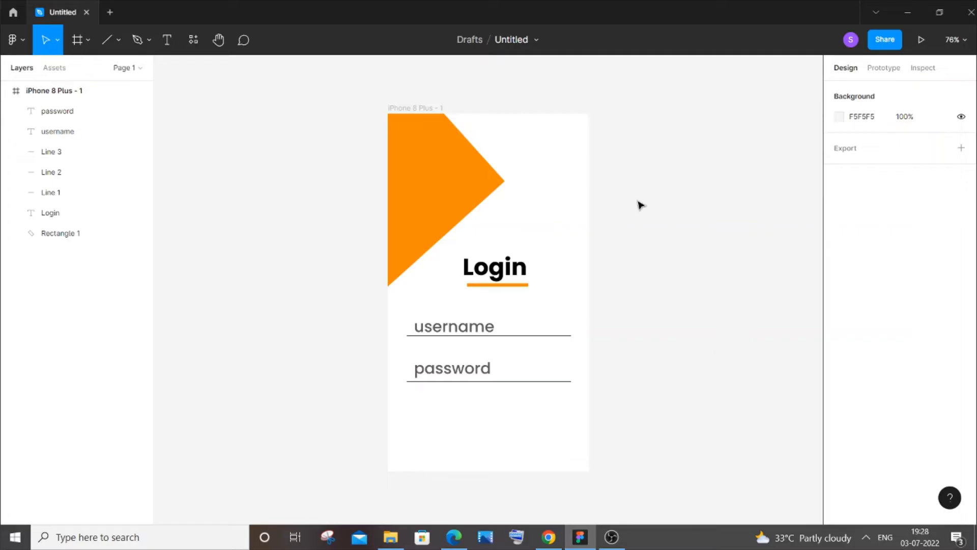
Draw a button rectangle of about 248 × 62 below the password line, at about X 81, Y 628.
click(117, 42)
click(120, 71)
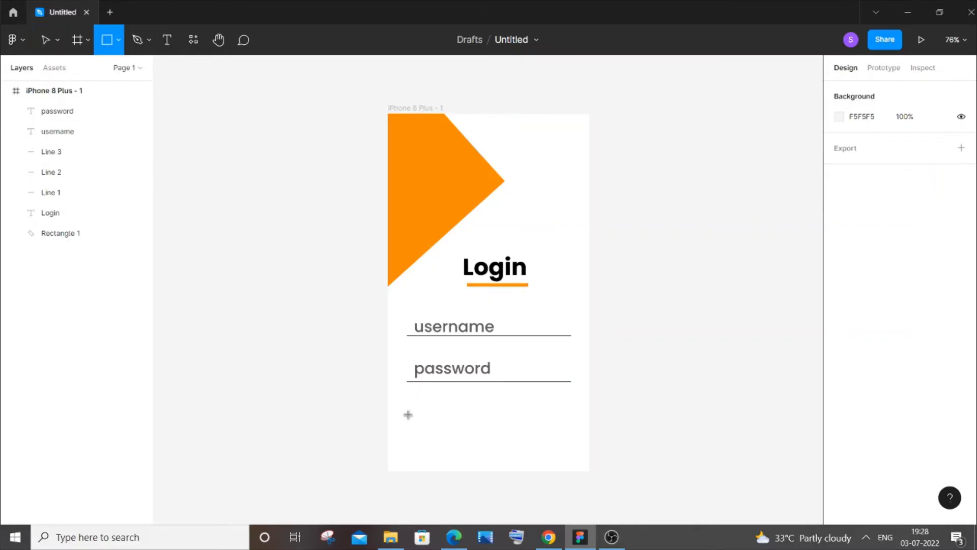
drag(427, 418, 547, 452)
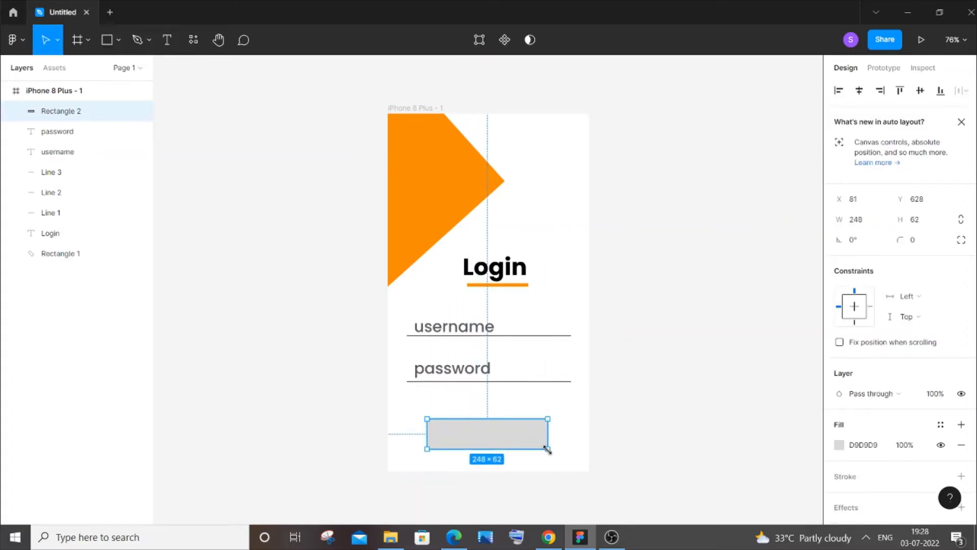
Fill the button rectangle with orange FF8A00 sampled from the large orange shape.
click(839, 446)
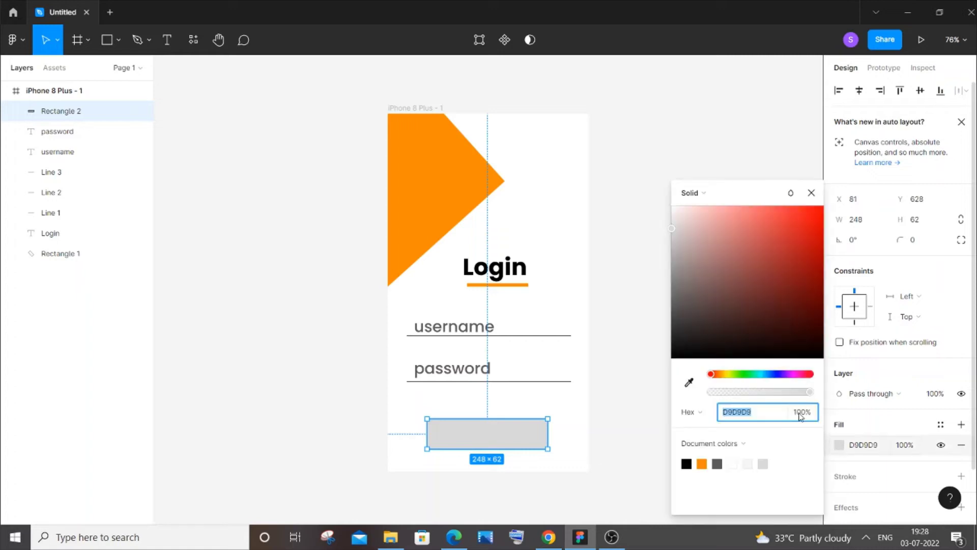
click(689, 383)
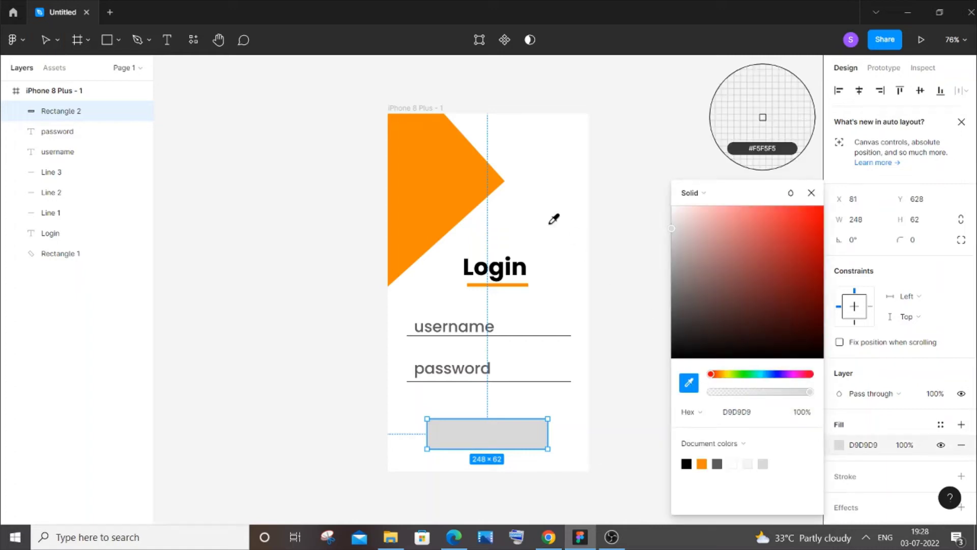
click(425, 185)
click(656, 280)
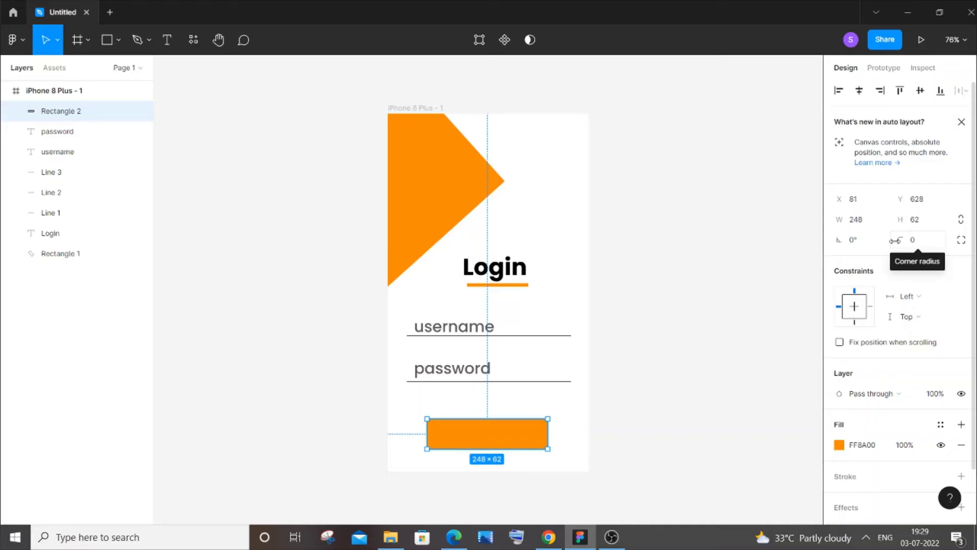
Round the orange button's corners with a corner radius of 32.
click(916, 239)
text(8)
key(Return)
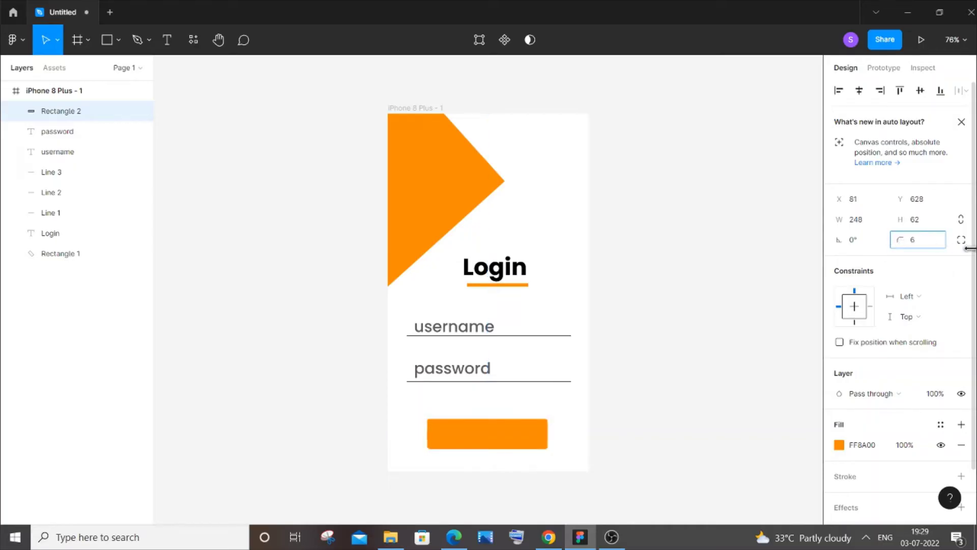
drag(17, 244, 329, 246)
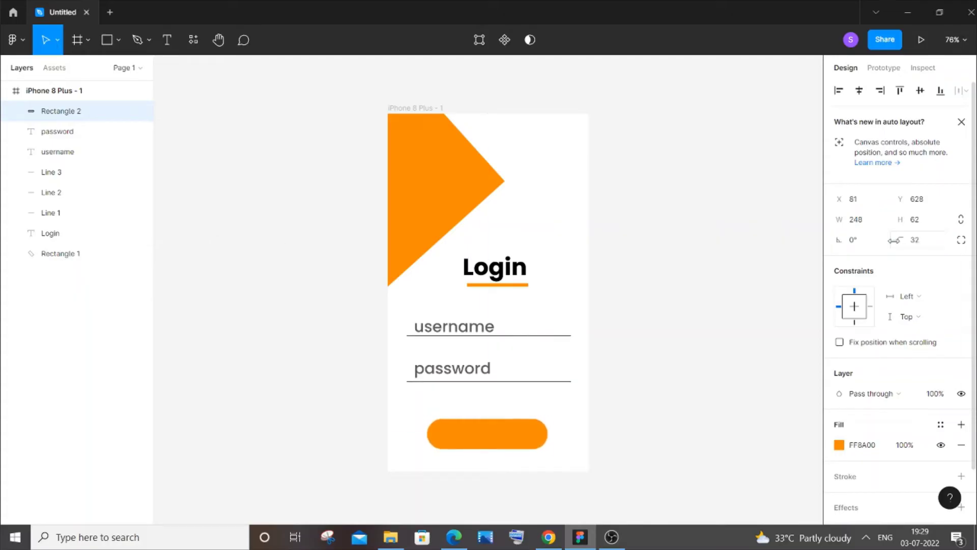
click(680, 268)
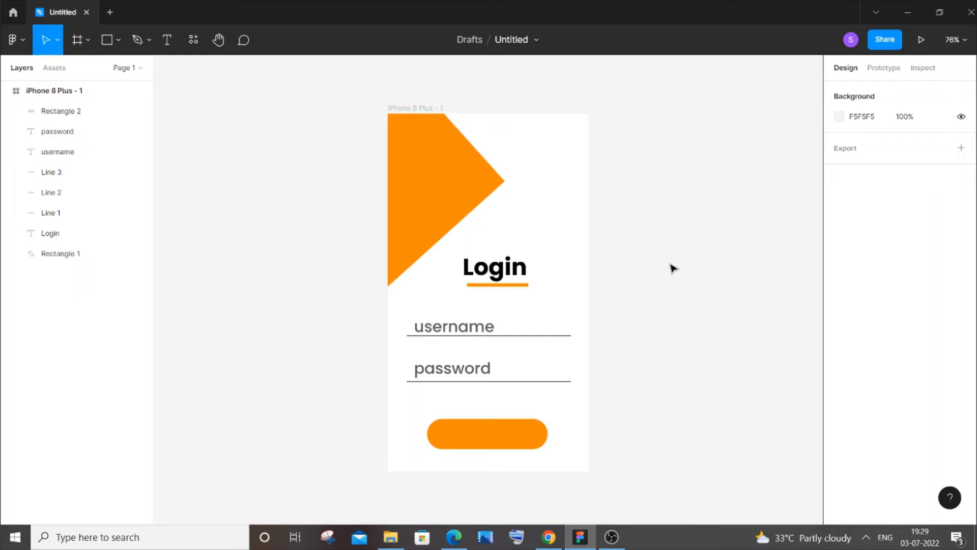
Duplicate the Login heading, bring the copy above all other layers and place it over the orange button at about X 139, Y 614.
click(502, 278)
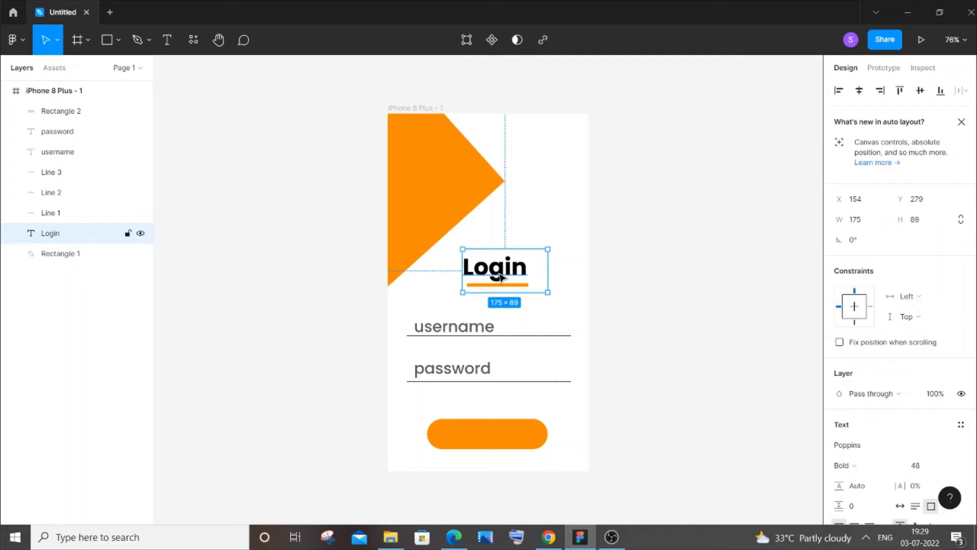
key(ctrl+d)
drag(501, 277, 499, 436)
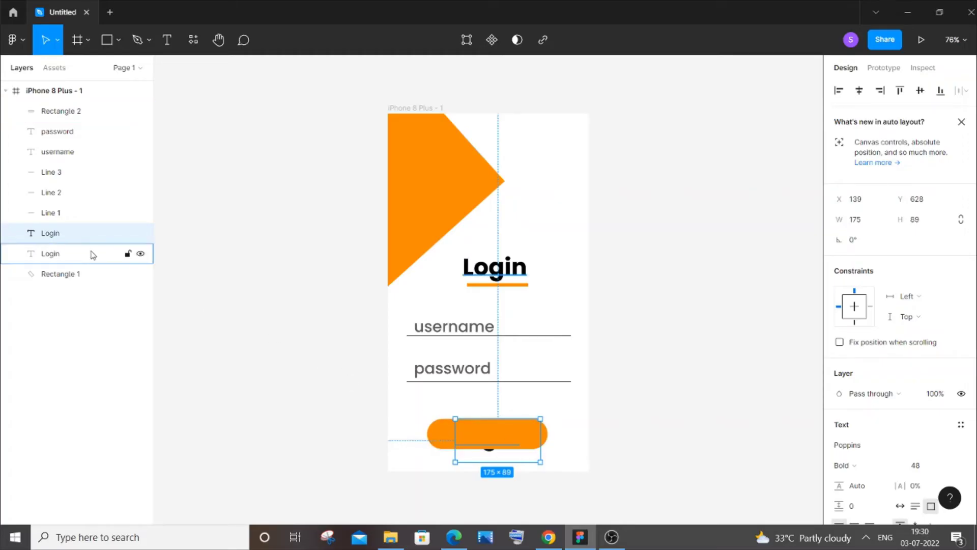
drag(72, 235, 90, 113)
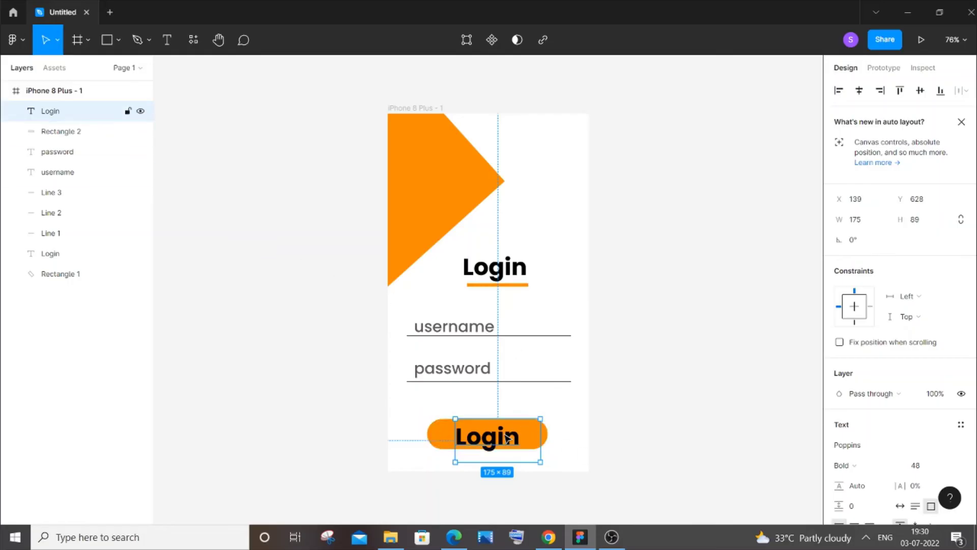
drag(507, 436, 508, 427)
Change the button's Login text fill to near-white FCF9F9.
scroll(866, 476, down, 3)
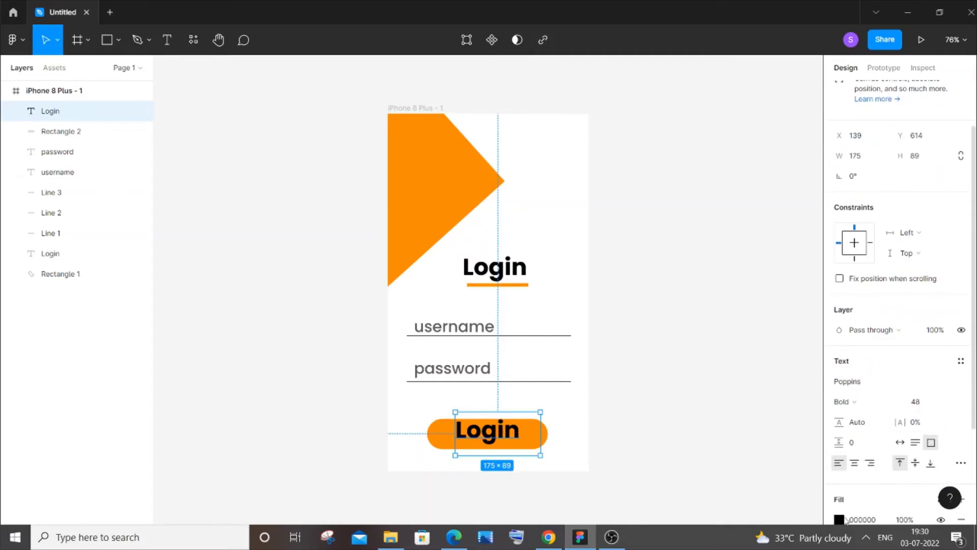
click(840, 519)
click(674, 216)
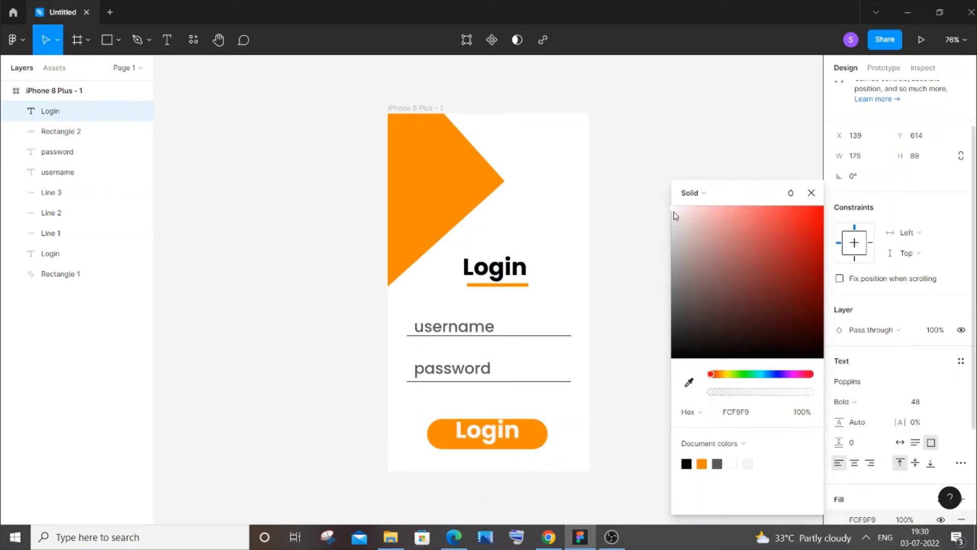
Reduce the button's Login text to font size 40 and centre it on the orange button, at about X 154, Y 628.
click(941, 402)
click(941, 392)
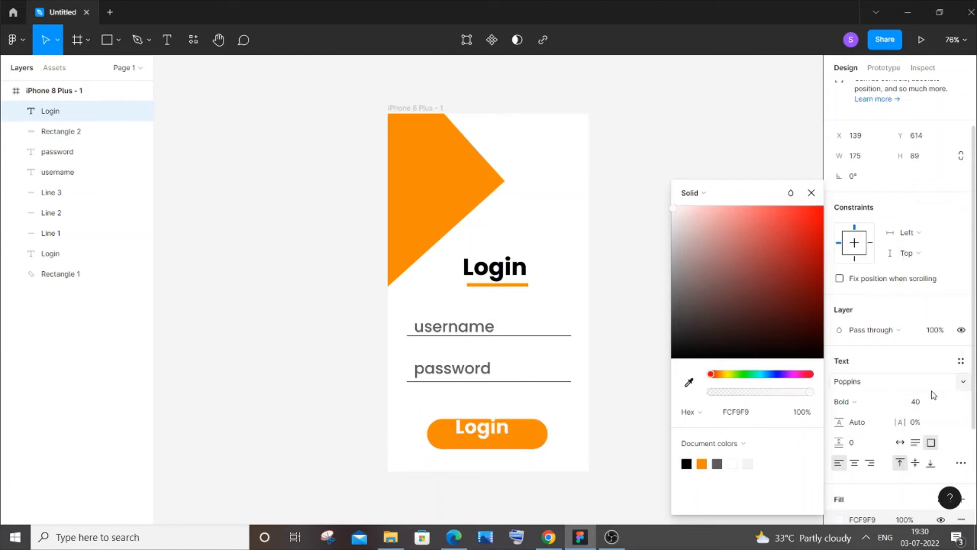
mouse_move(492, 433)
mouse_down()
mouse_move(501, 438)
mouse_move(491, 434)
mouse_up()
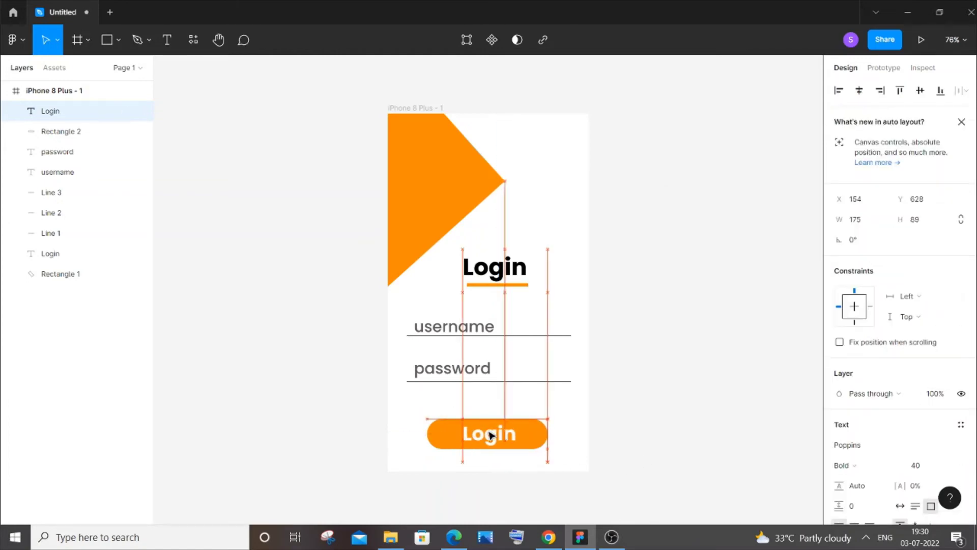
click(710, 399)
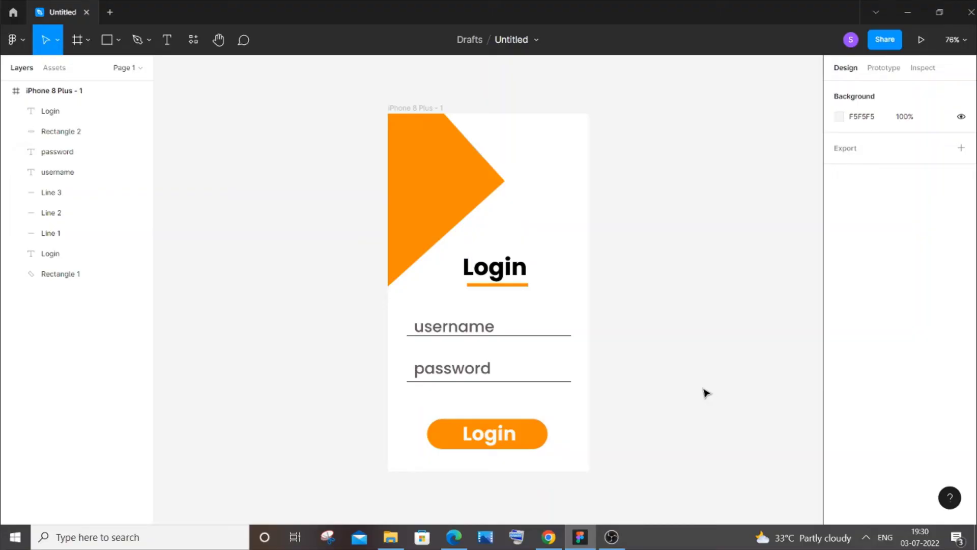
Add a "Forgot password ?" text at font size 20, in a box about 228 by 30 between the password line and the orange button.
click(166, 41)
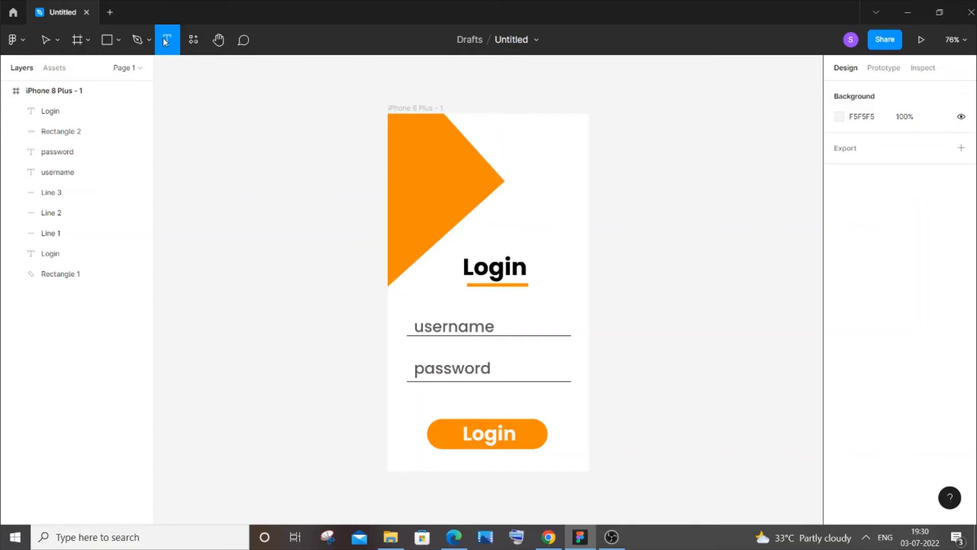
drag(403, 390, 514, 405)
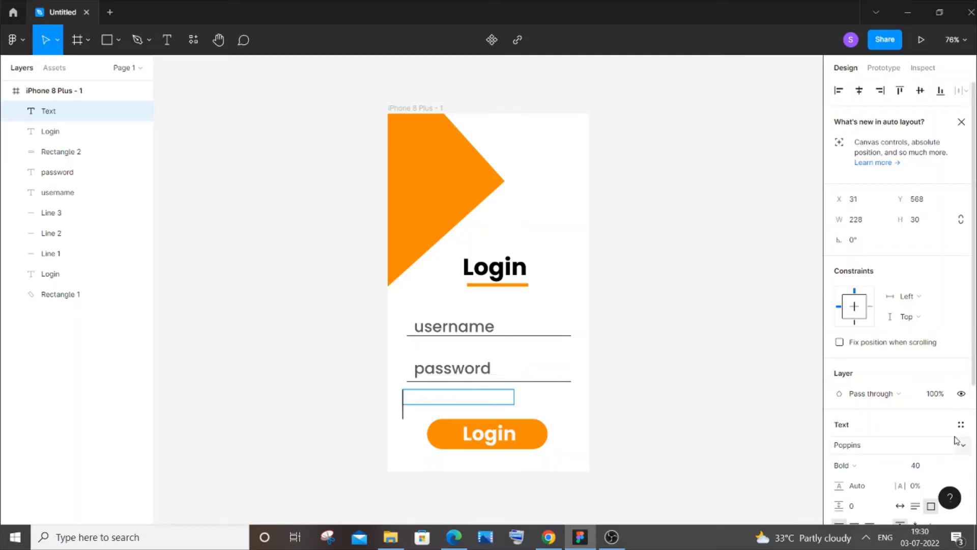
scroll(957, 387, down, 3)
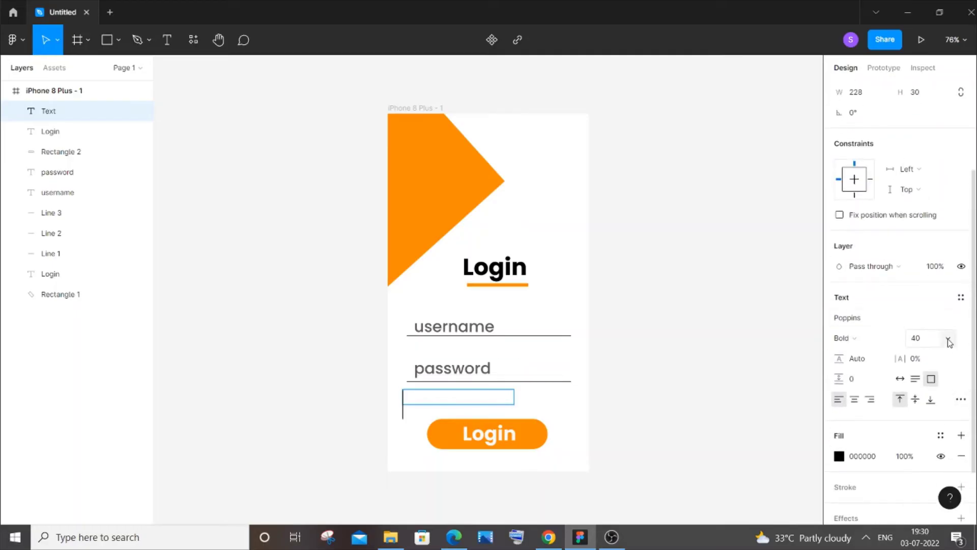
click(949, 339)
click(940, 278)
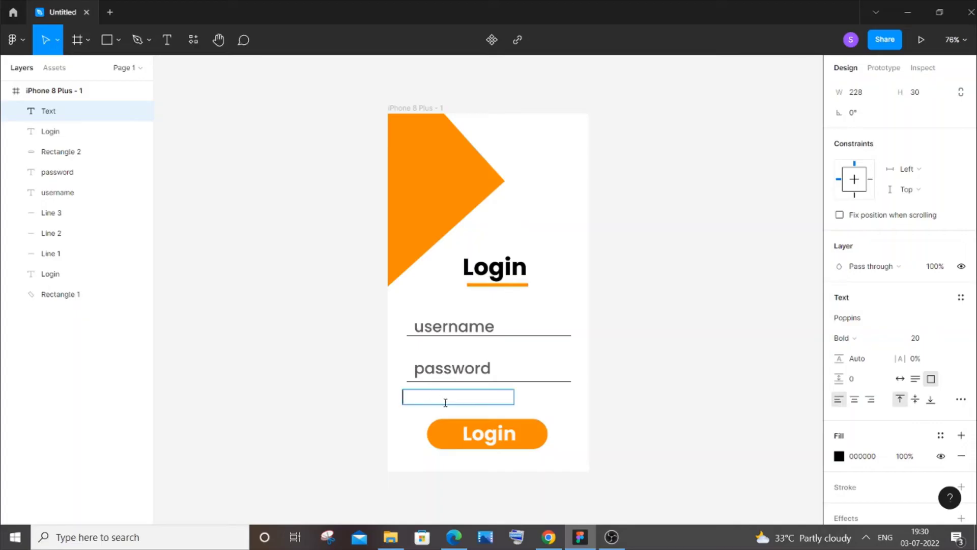
text(Forgot passw)
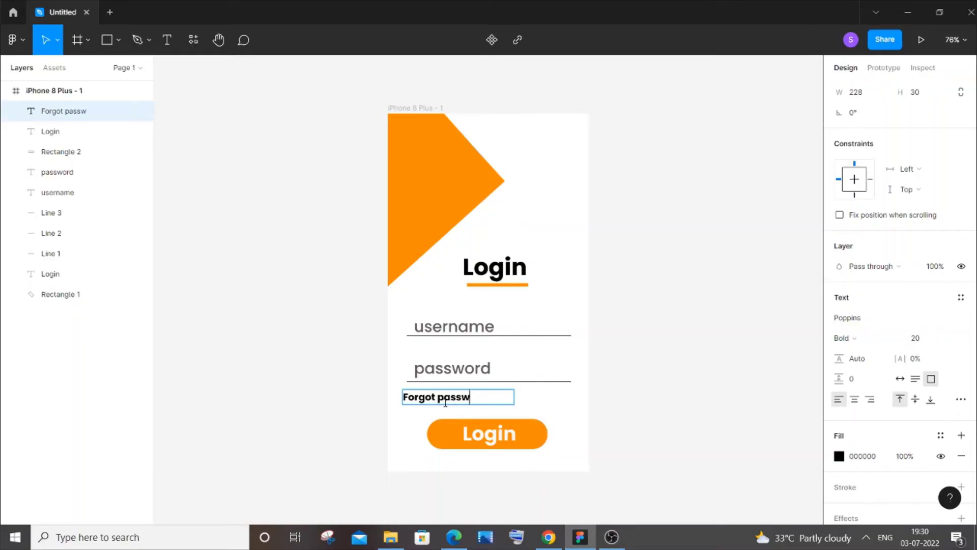
text(ord ?)
Set the "Forgot password ?" text to Regular weight and font size 16.
click(891, 344)
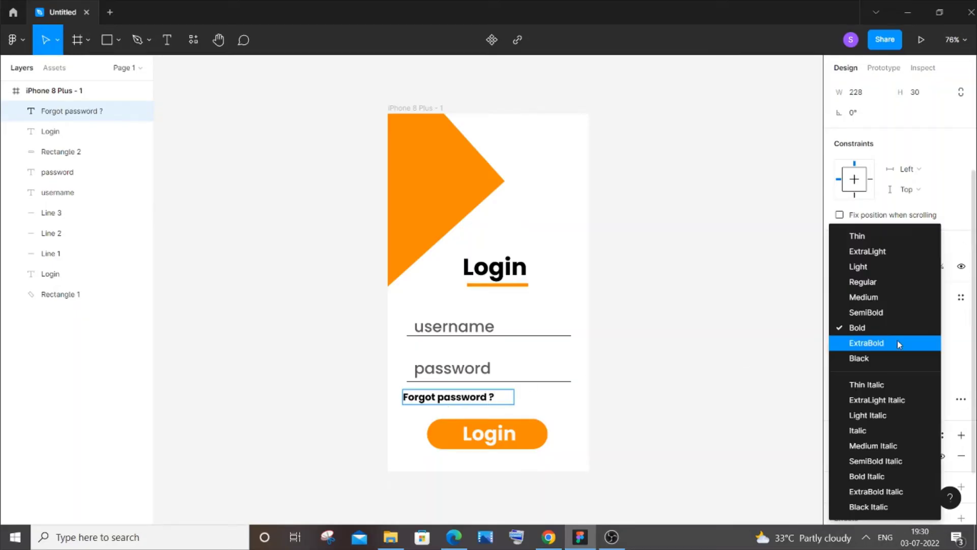
click(885, 288)
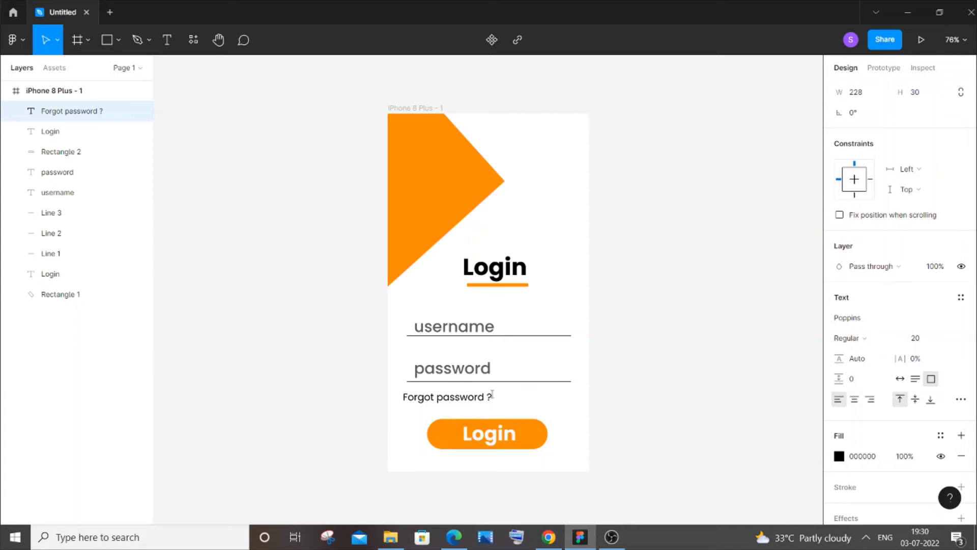
click(956, 338)
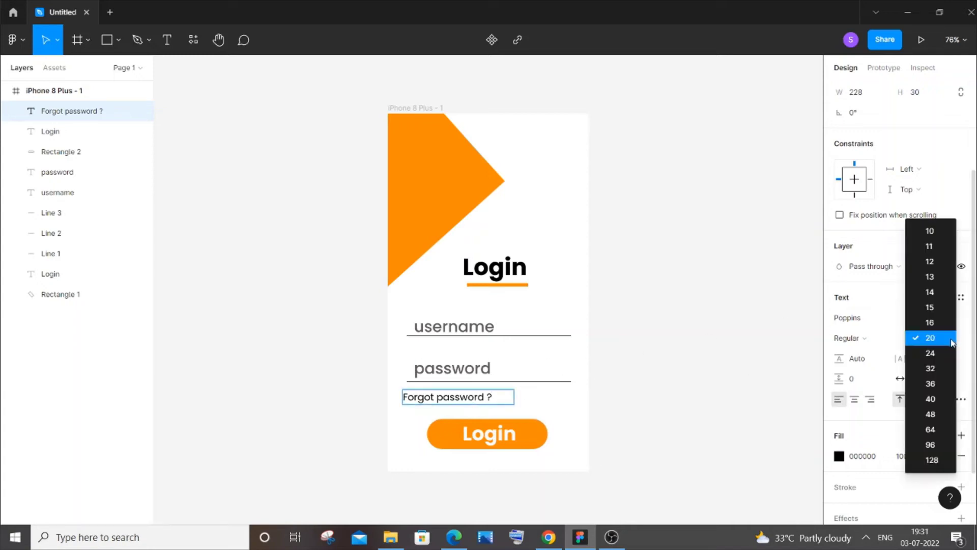
click(941, 322)
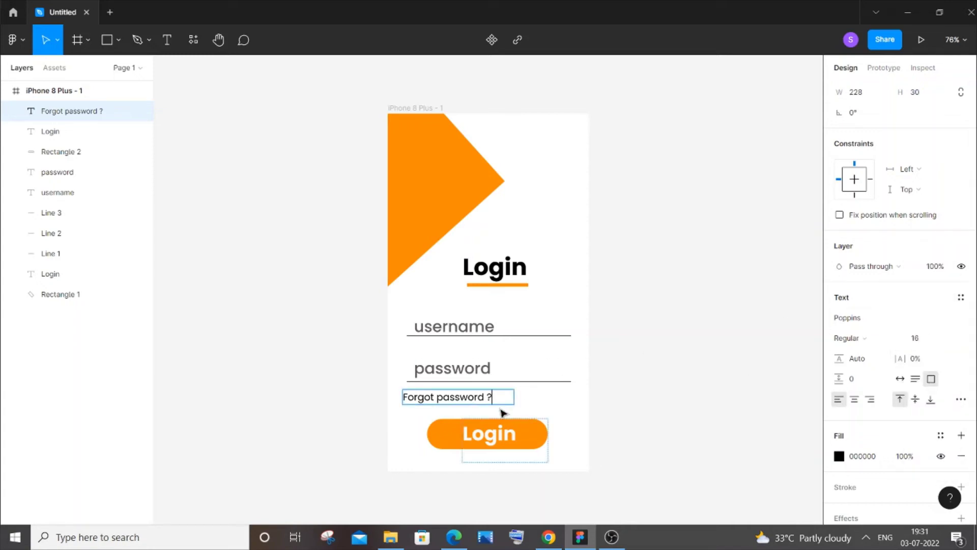
drag(491, 397, 392, 391)
click(956, 338)
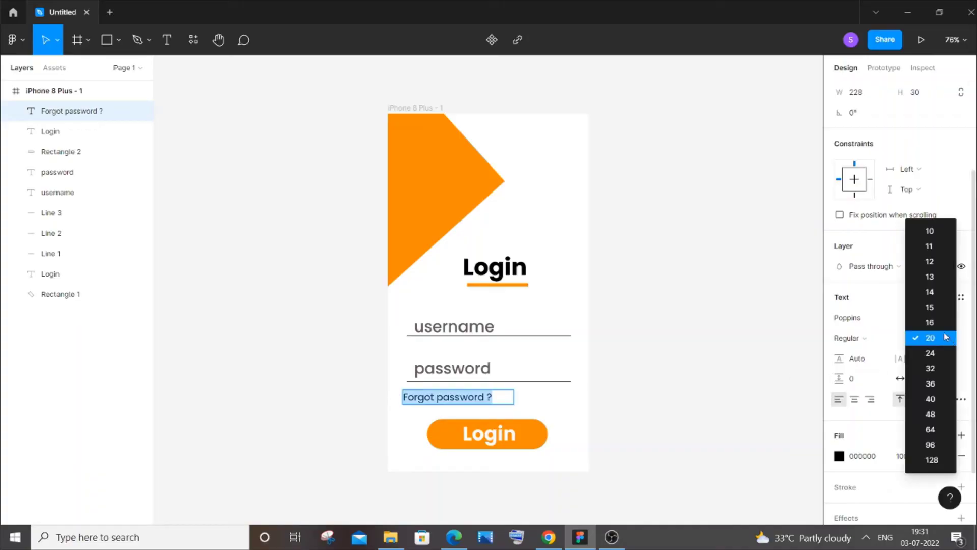
click(937, 321)
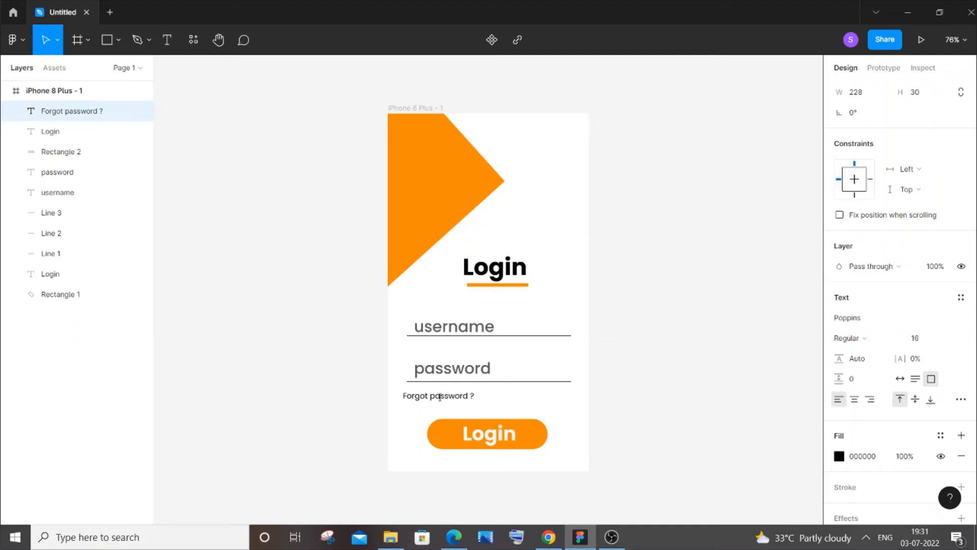
key(Escape)
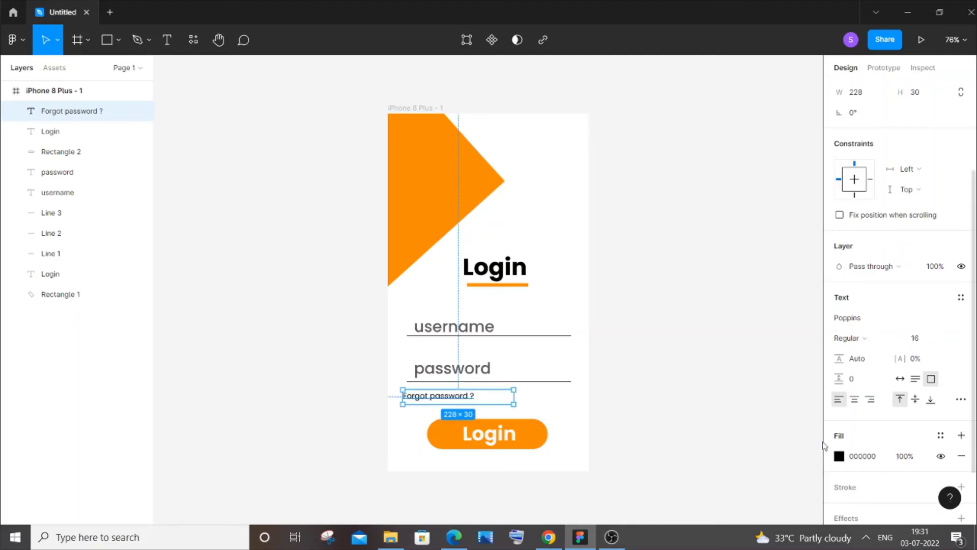
Fill the "Forgot password ?" text with orange FF8A00 sampled from the large shape and move it just below the password line, aligned with its left end.
click(838, 456)
click(693, 384)
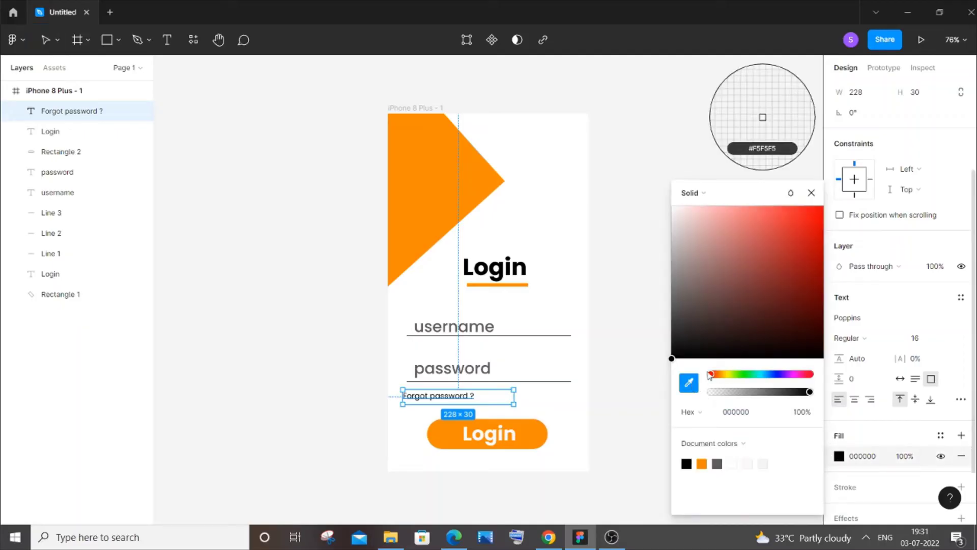
click(436, 180)
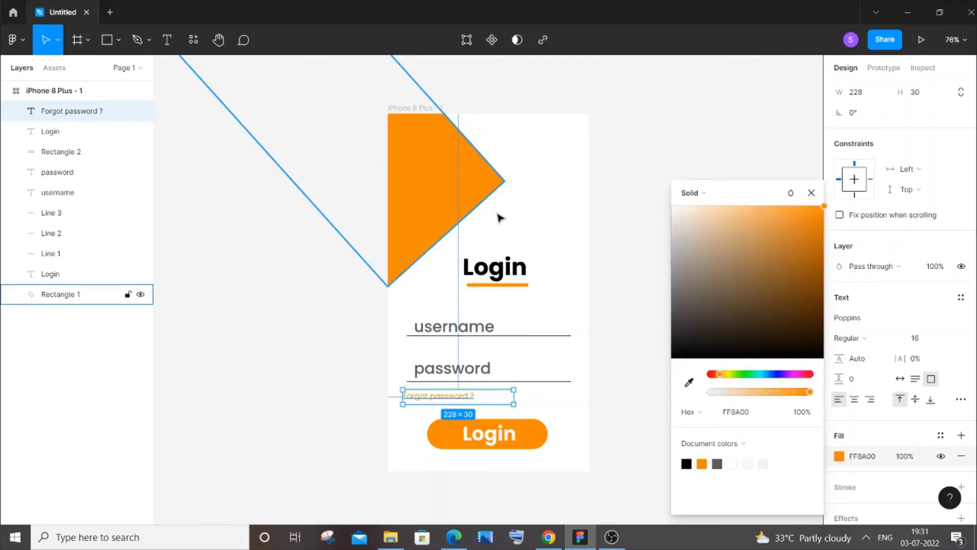
click(651, 366)
drag(441, 398, 445, 394)
click(661, 324)
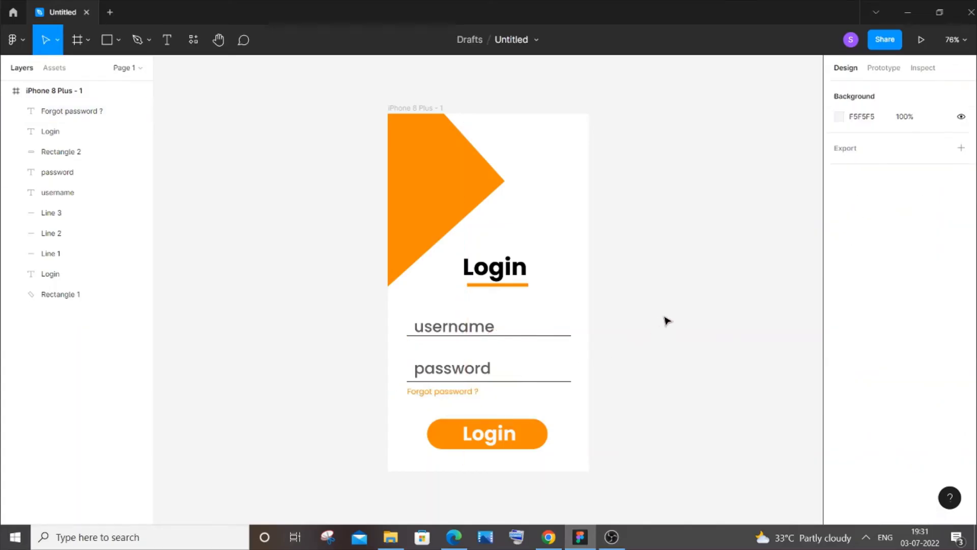
Change the "Forgot password ?" text's font weight to Medium.
click(440, 396)
scroll(907, 435, down, 4)
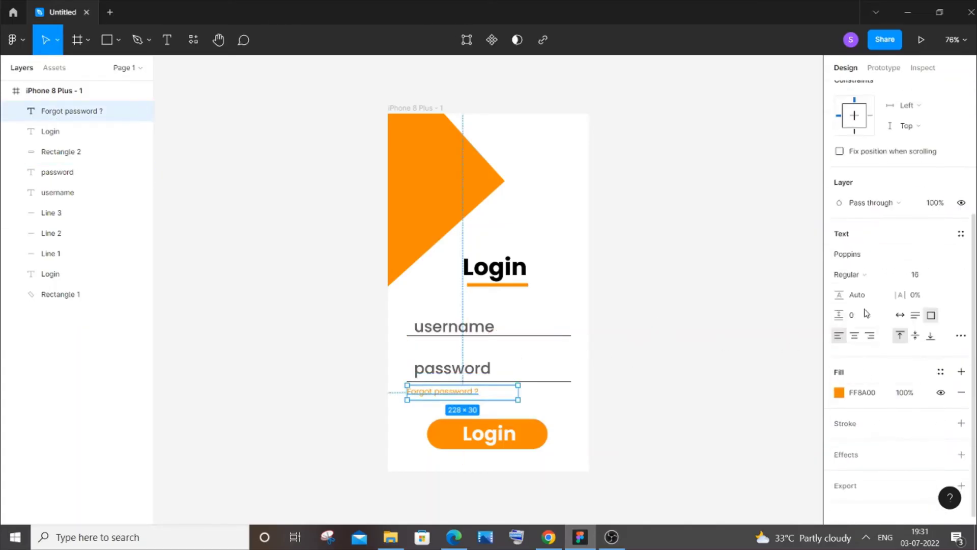
click(886, 278)
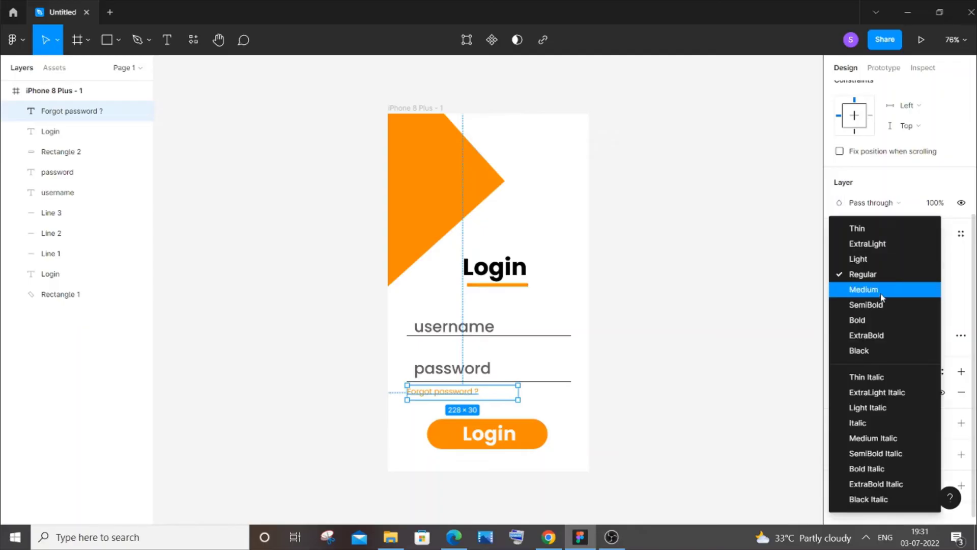
click(883, 289)
click(710, 315)
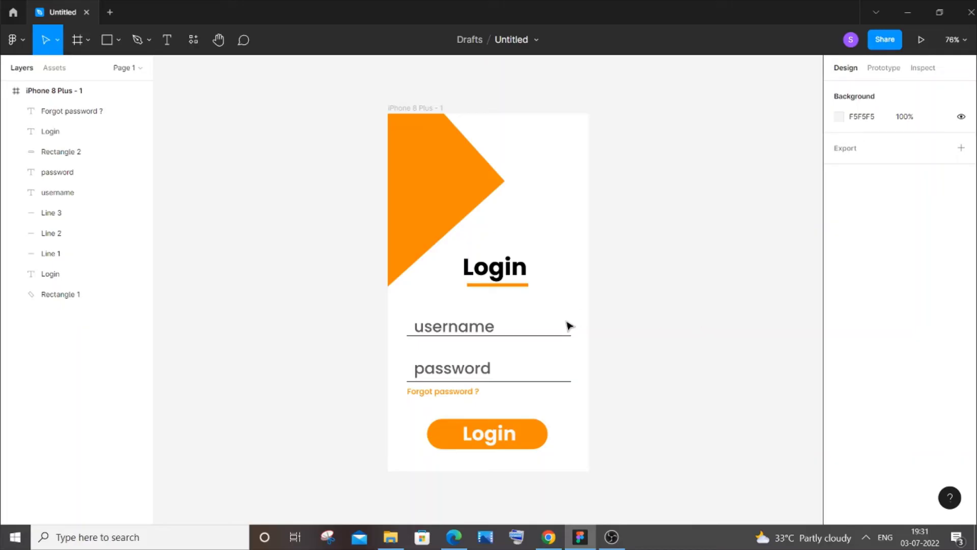
Switch to Chrome and examine the login icon and password icon image results, including the save dialog for the padlock image.
click(548, 537)
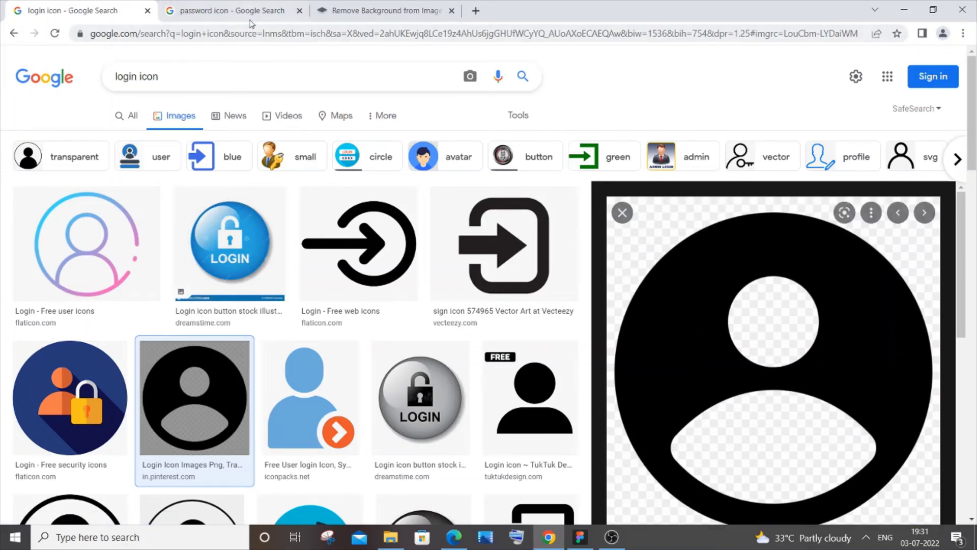
click(224, 18)
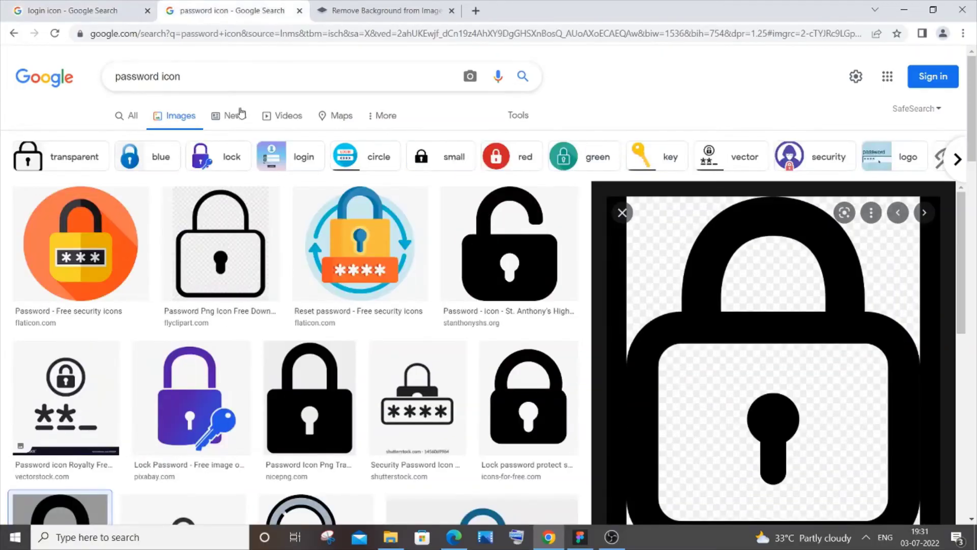
scroll(796, 310, down, 3)
scroll(709, 301, up, 2)
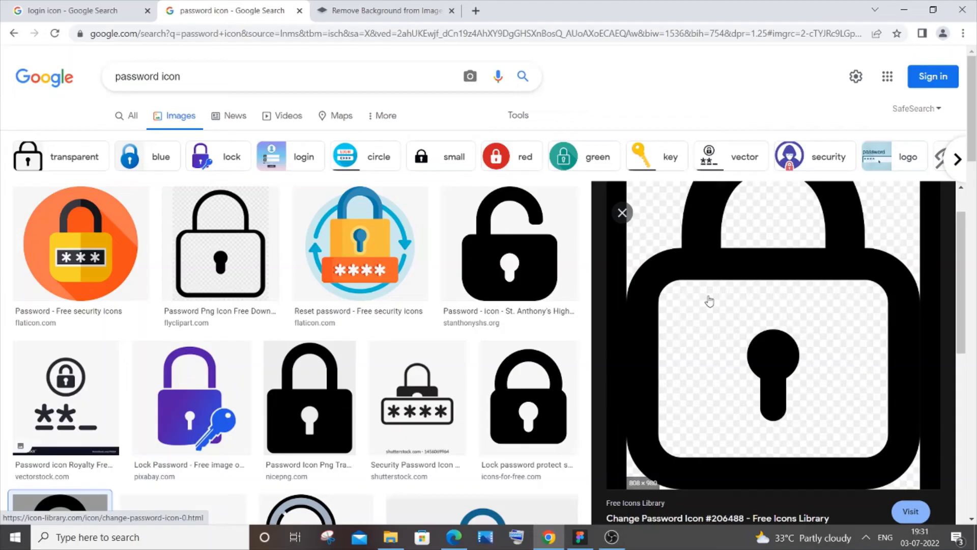
right_click(672, 280)
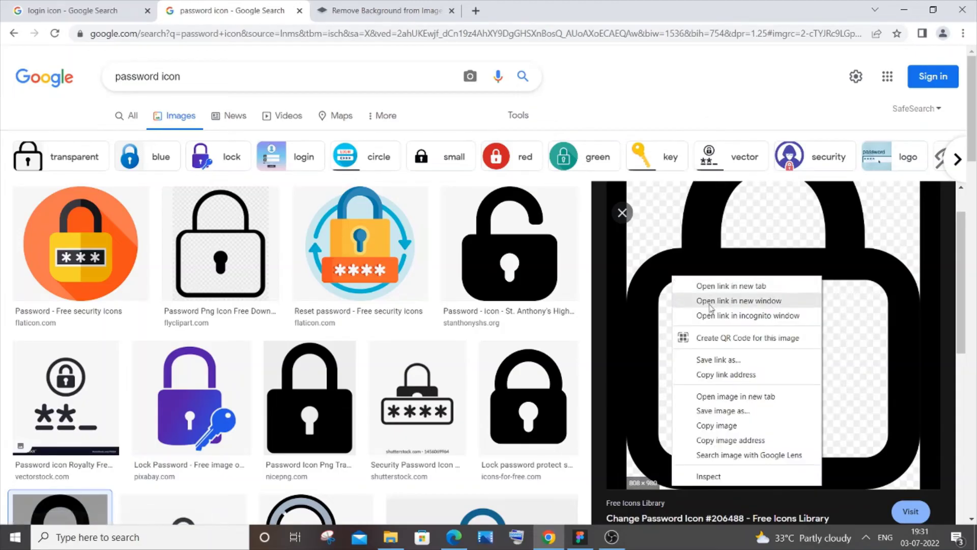
click(720, 412)
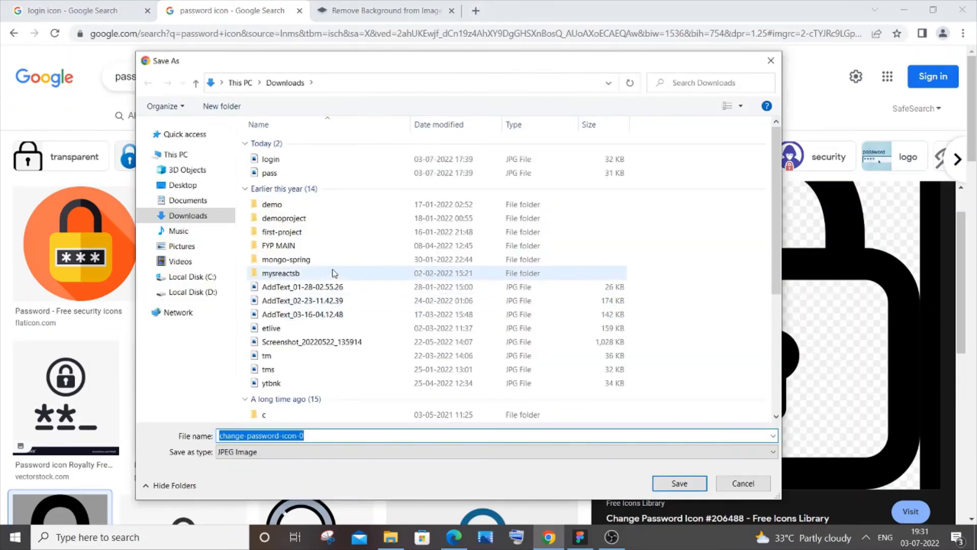
click(762, 62)
Examine the background-removed padlock and user icons on remove.bg, its home page and the "background remover" search results.
click(393, 12)
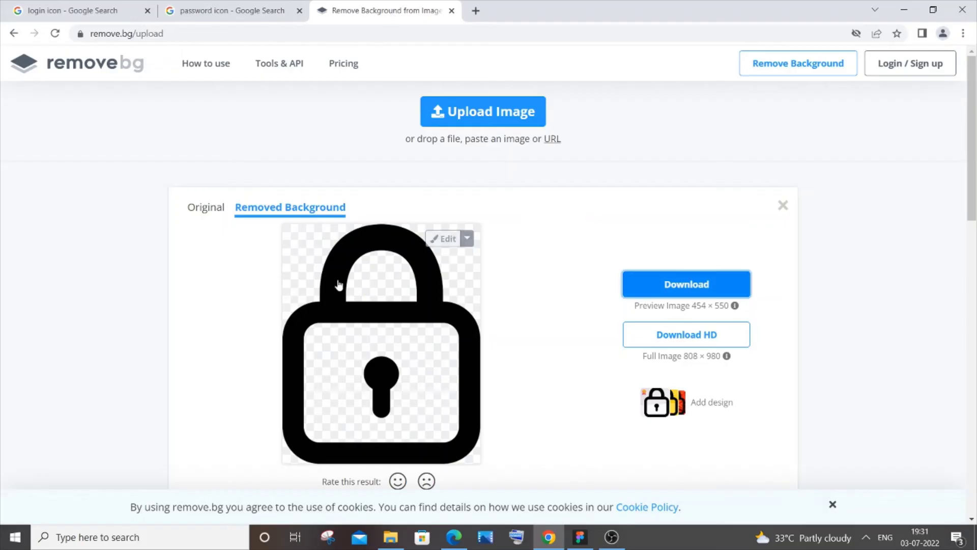
scroll(155, 202, down, 3)
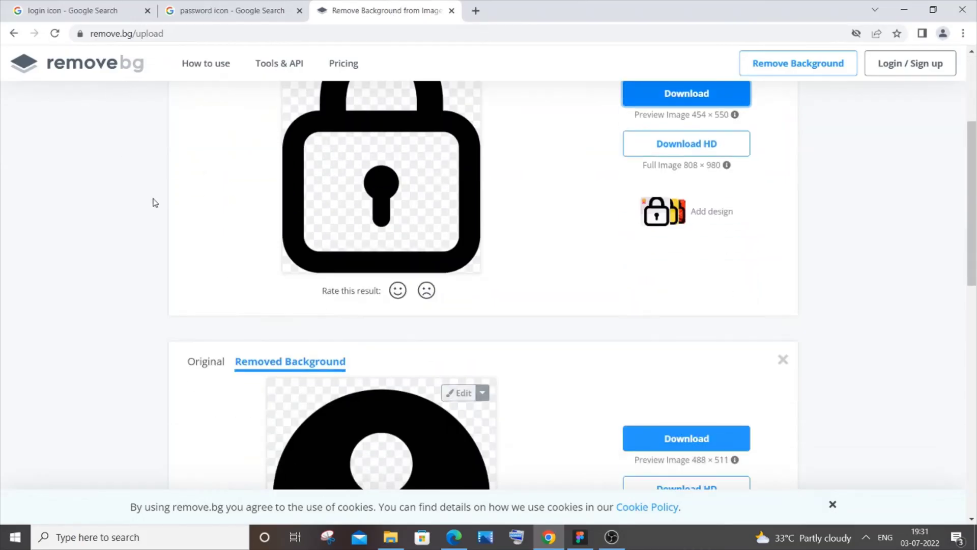
scroll(154, 244, up, 3)
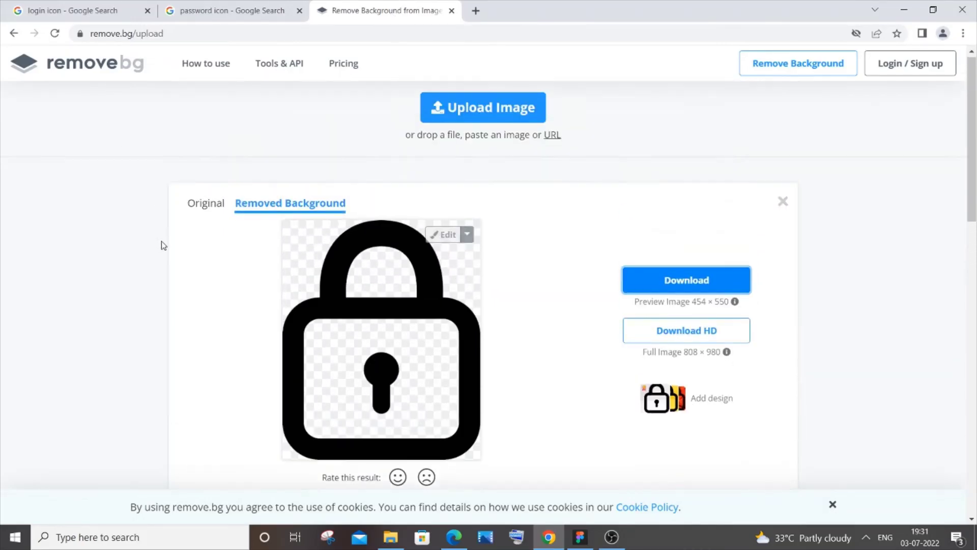
scroll(330, 299, down, 6)
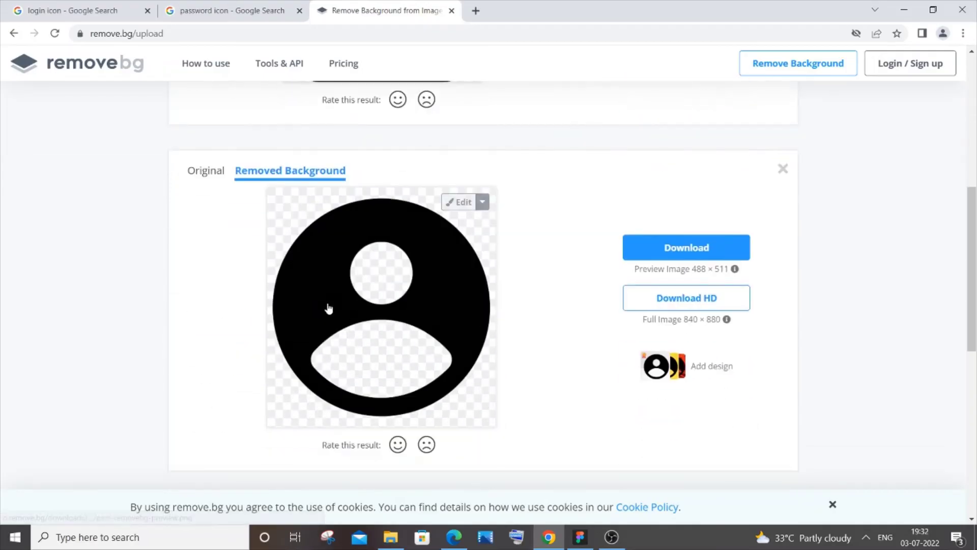
scroll(246, 227, up, 6)
click(122, 12)
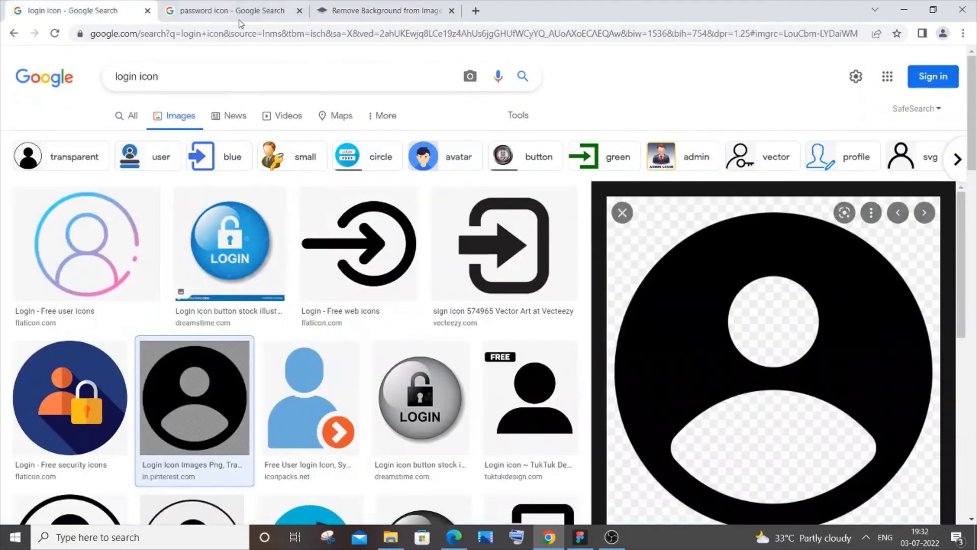
click(377, 11)
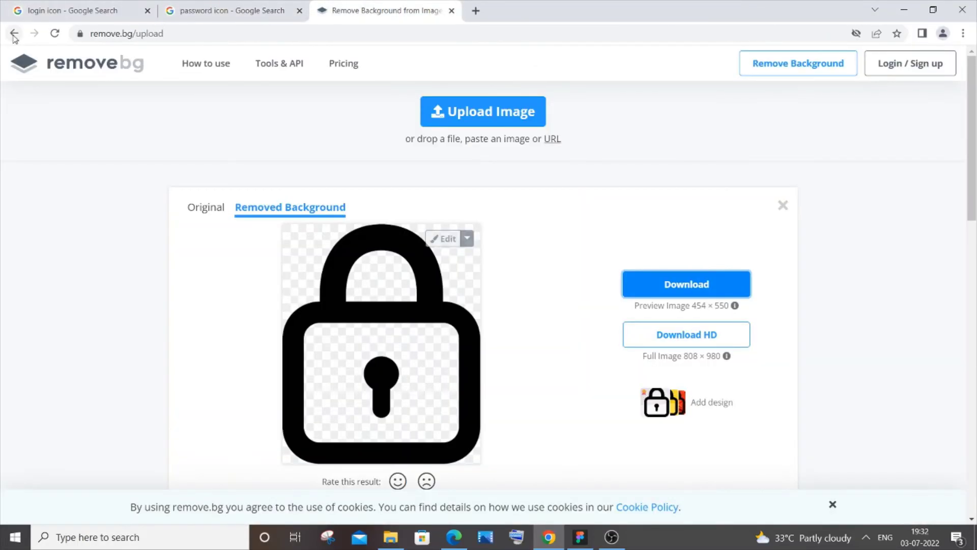
click(14, 33)
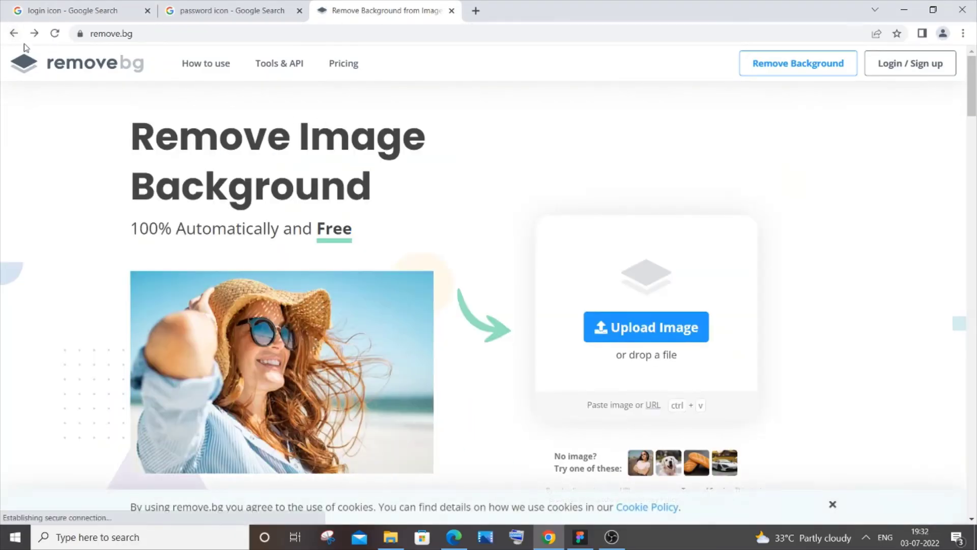
click(15, 40)
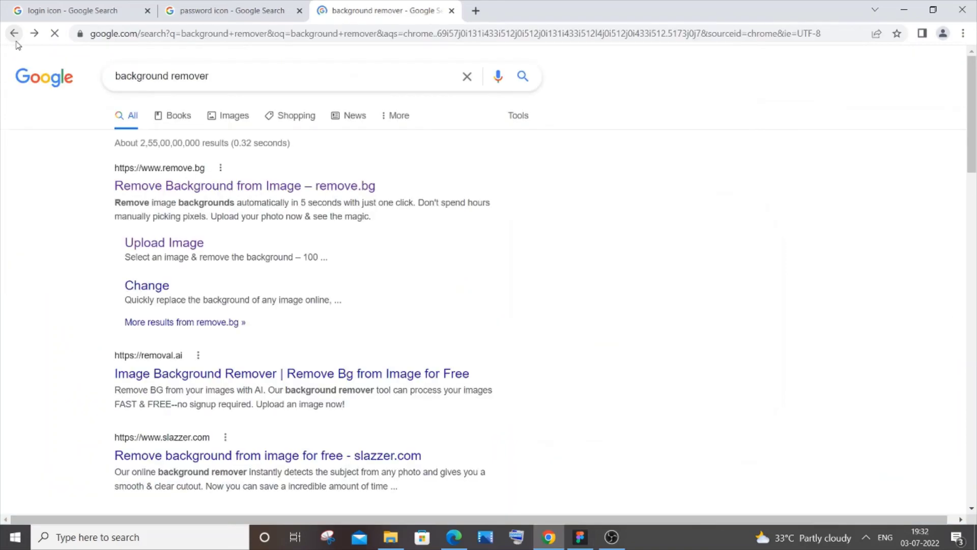
Switch back to Figma and place the login-removebg-preview image from the Downloads folder in the iPhone 8 Plus frame, at about X 37, Y -107.
key(alt+Tab)
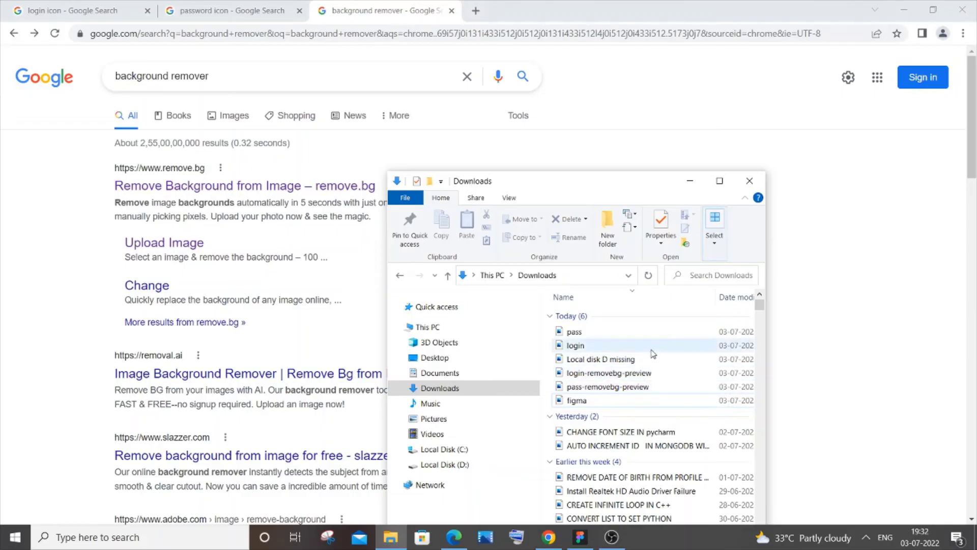
click(574, 547)
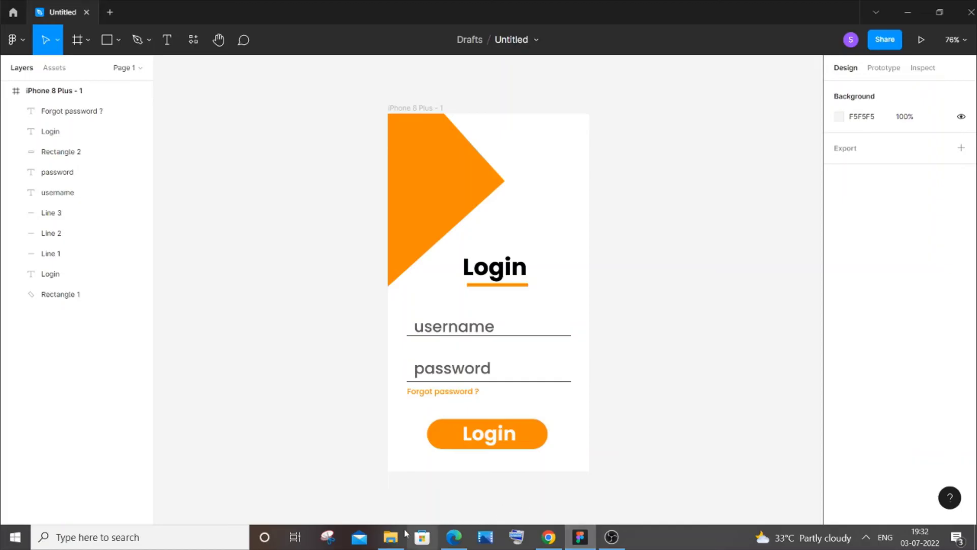
click(390, 537)
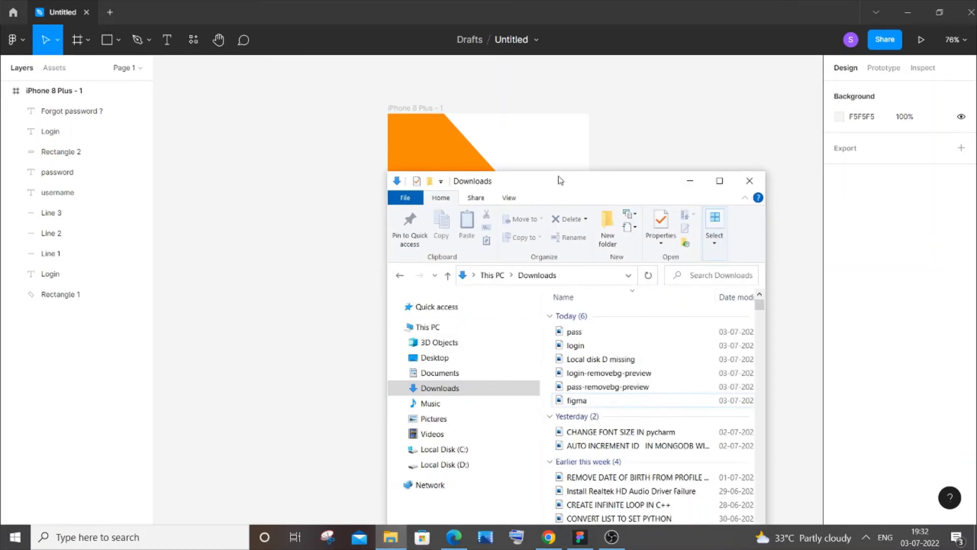
drag(560, 180, 626, 246)
drag(672, 438, 528, 190)
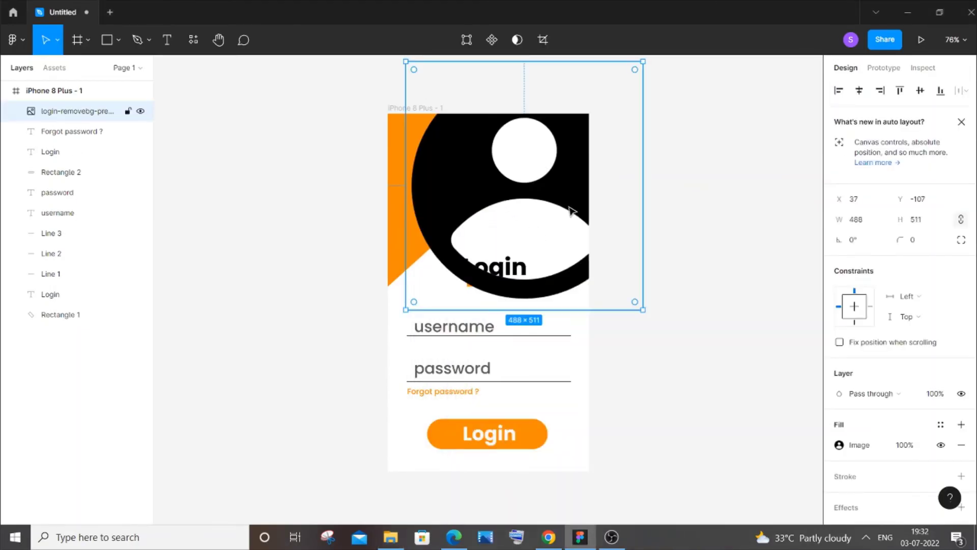
Shrink the user icon image to about 33 × 37 and place it at the end of the username line, about X 343, Y 412.
drag(643, 310, 557, 332)
drag(527, 238, 530, 210)
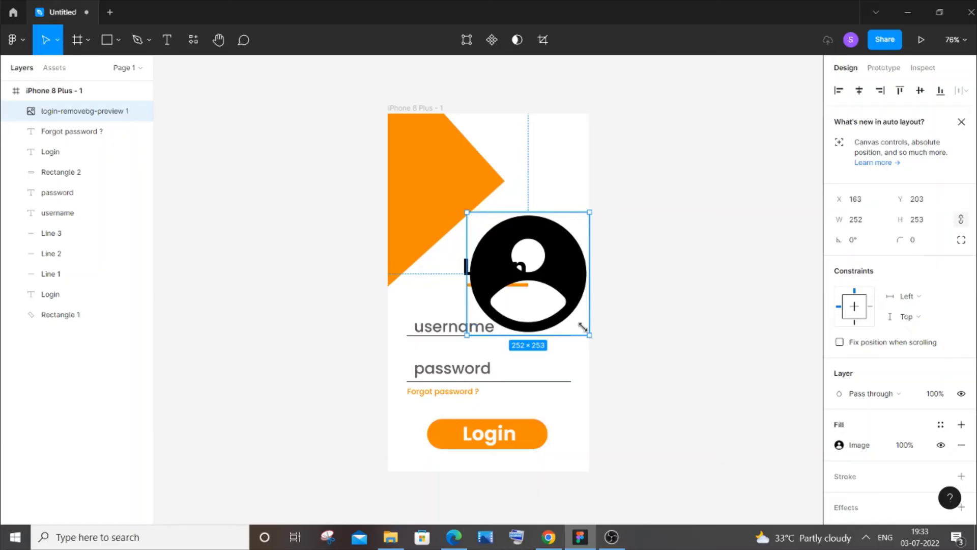
mouse_move(583, 327)
mouse_down()
mouse_move(519, 277)
mouse_move(481, 227)
mouse_move(572, 301)
mouse_move(564, 326)
mouse_up()
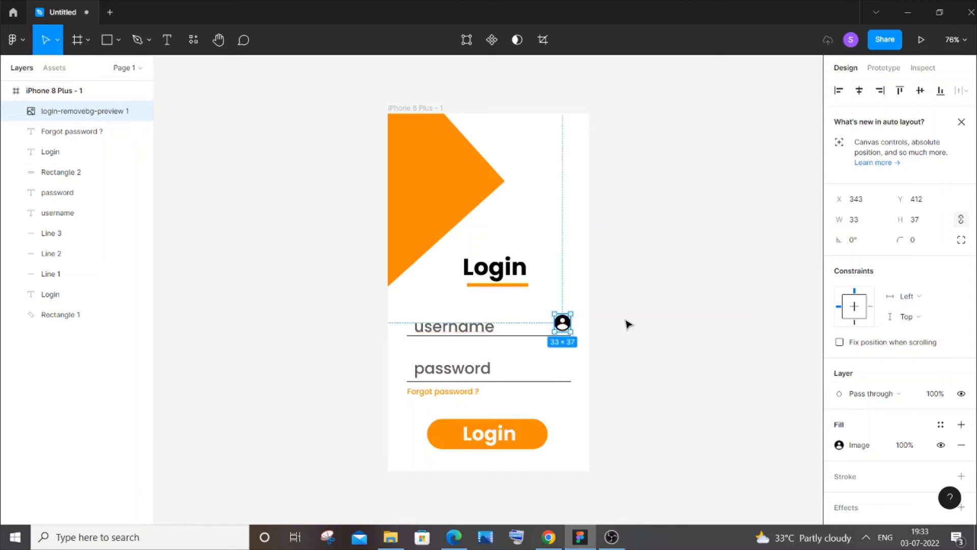
click(656, 327)
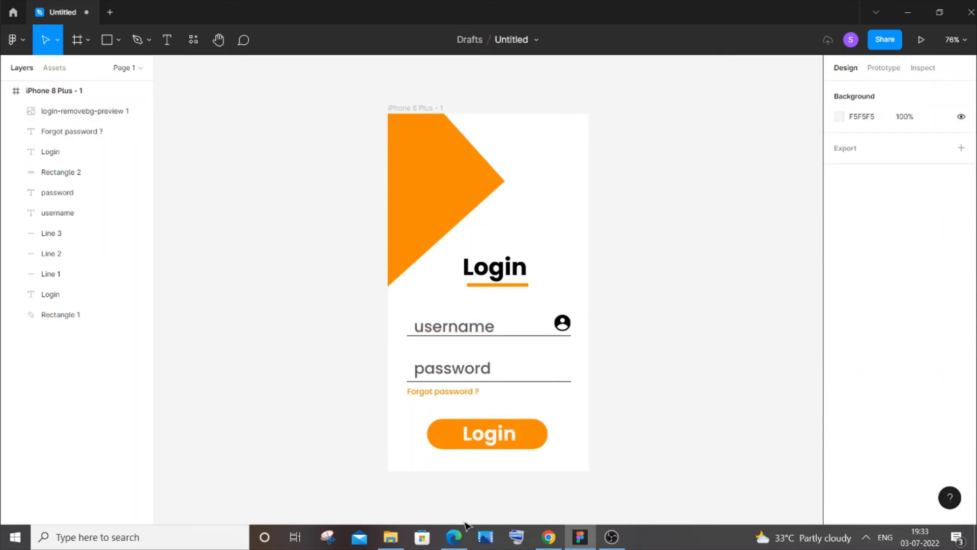
Place the pass-removebg-preview image from the Downloads folder in the iPhone 8 Plus frame, at about X 79, Y -100.
click(391, 537)
click(655, 453)
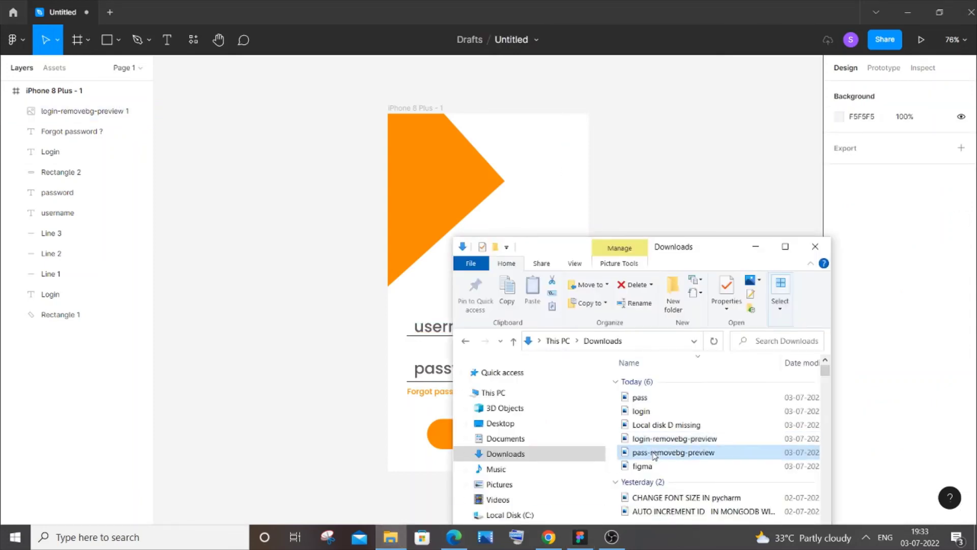
drag(655, 454, 539, 201)
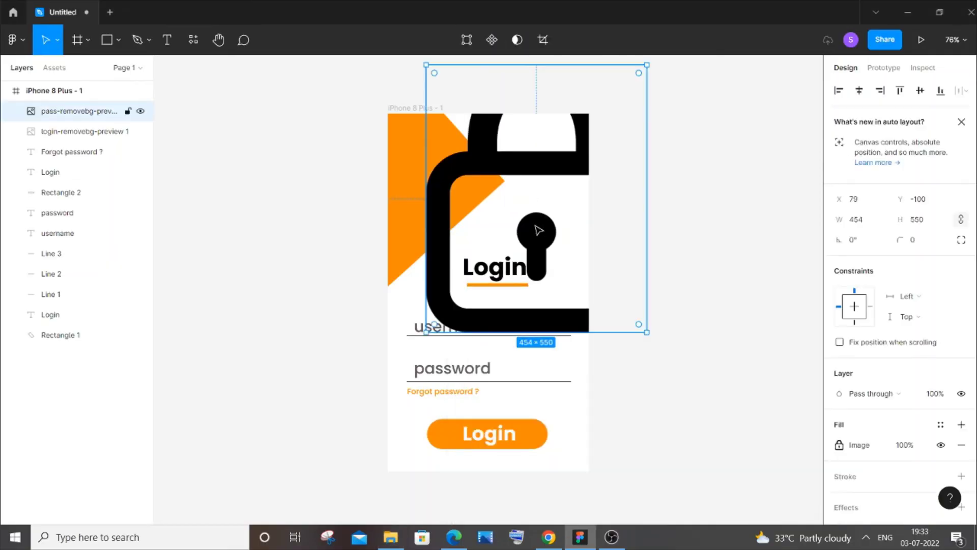
Shrink the padlock image to about 29 × 35 and place it at the end of the password line, about X 343, Y 502.
drag(647, 332, 554, 357)
key(Escape)
click(560, 371)
click(647, 363)
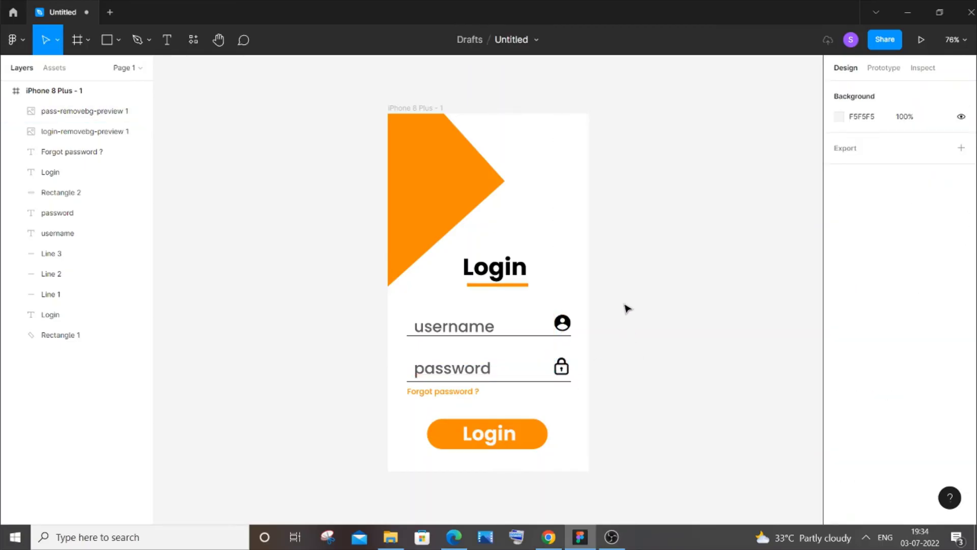
click(561, 367)
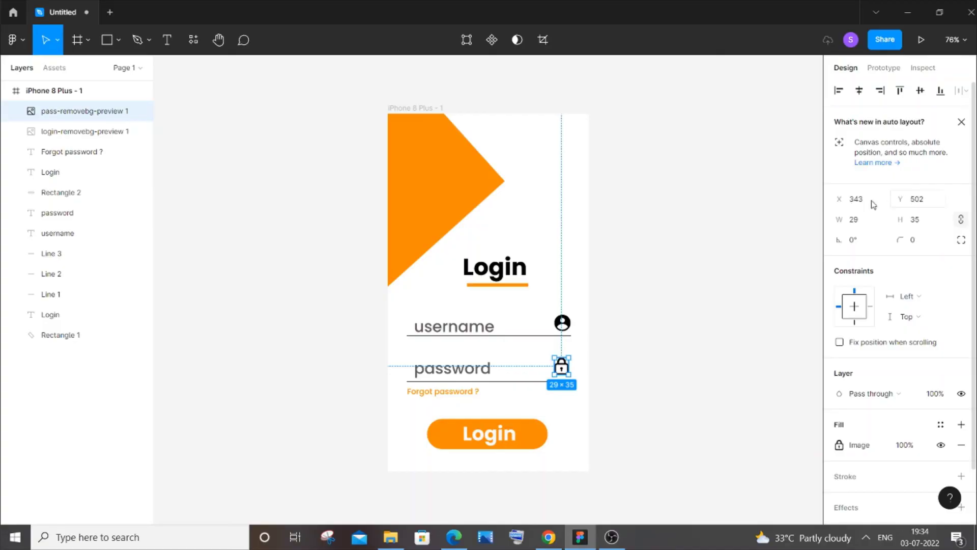
drag(843, 199, 843, 199)
click(735, 256)
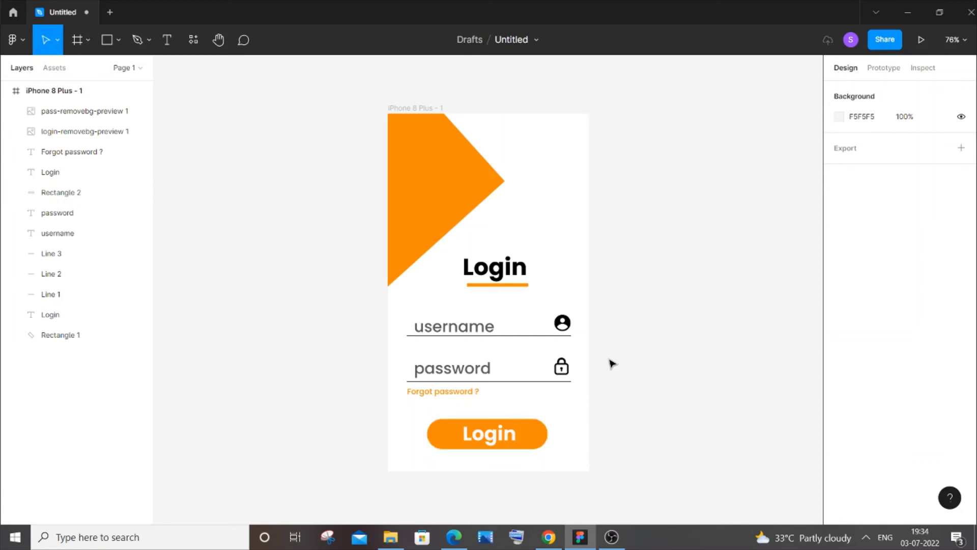
Draw a rectangle about 371 × 349 over the login fields and button, and move it beneath all other layers in the frame.
click(119, 41)
click(122, 72)
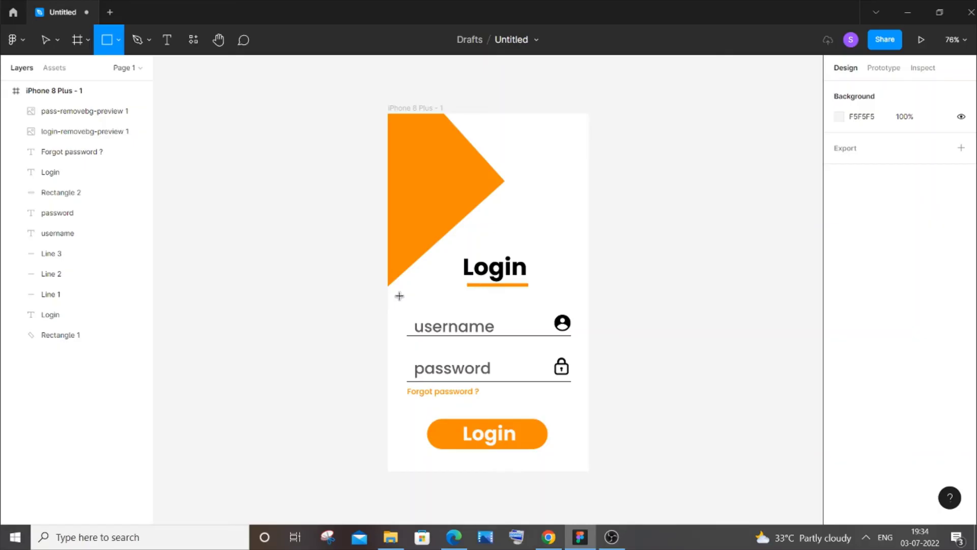
mouse_move(399, 294)
mouse_down()
mouse_move(573, 333)
mouse_move(587, 356)
mouse_move(581, 461)
mouse_up()
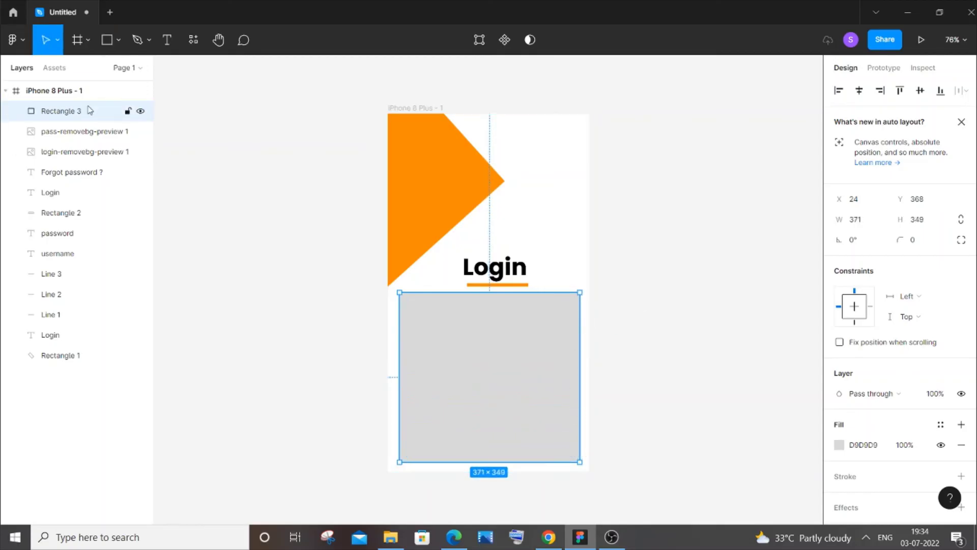
drag(84, 112, 79, 372)
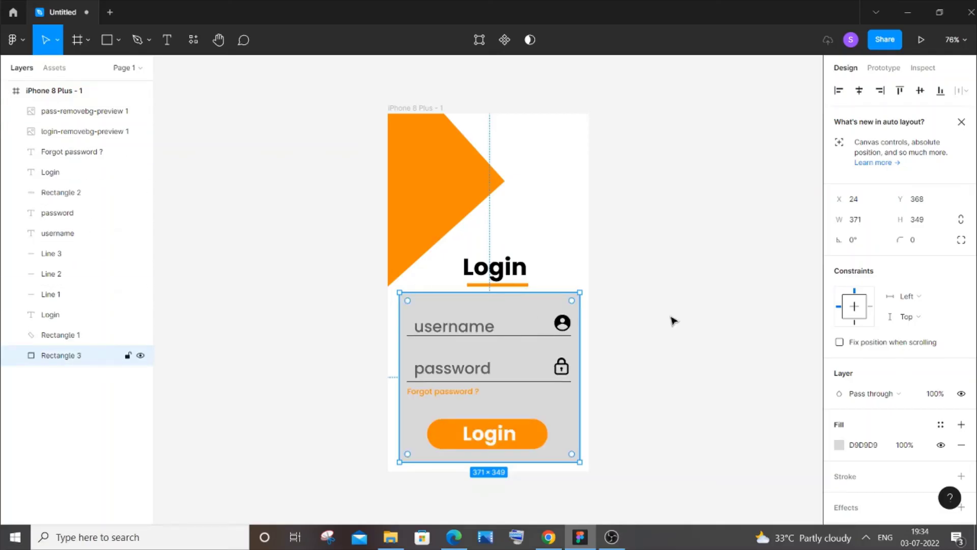
Fill the new rectangle with the orange sampled from the corner shape and lighten it to FFDAAE.
click(839, 445)
click(689, 383)
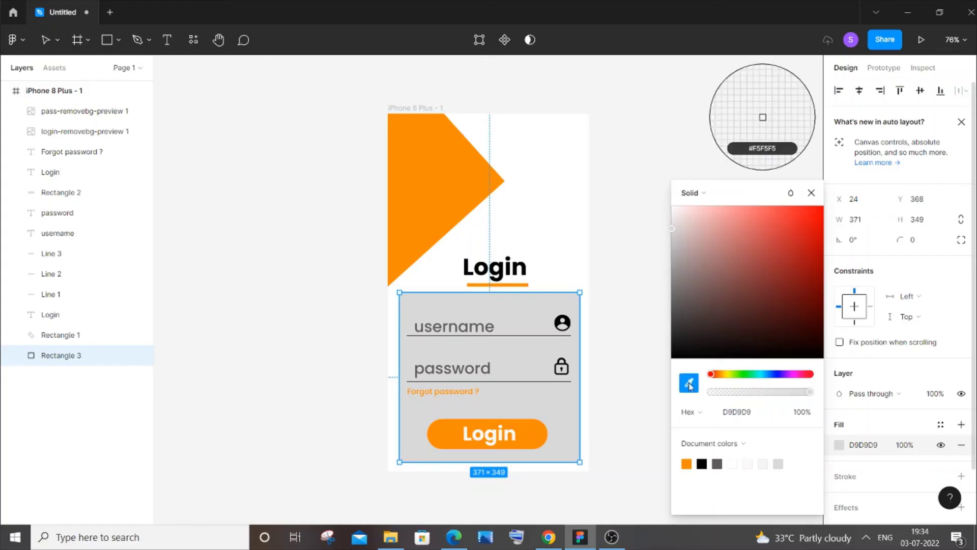
click(433, 200)
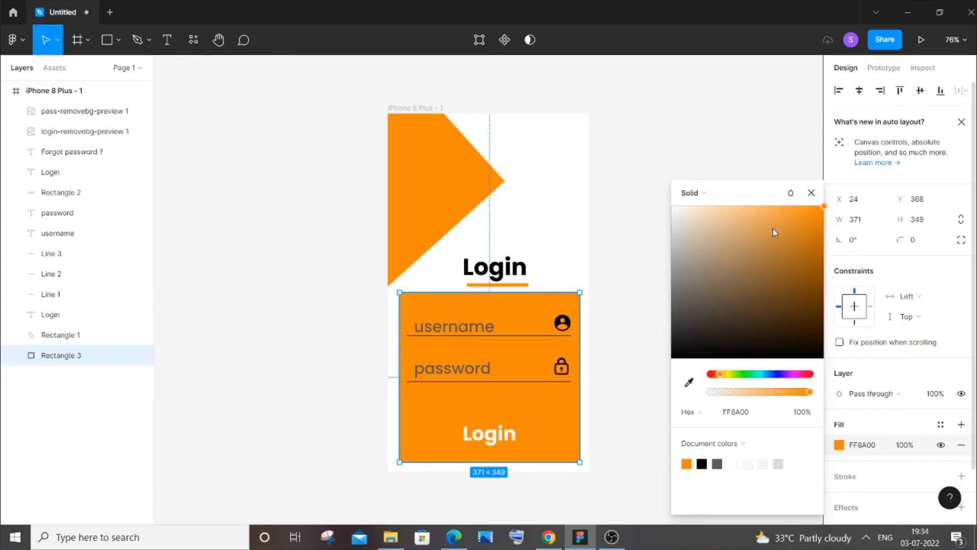
drag(820, 210, 724, 213)
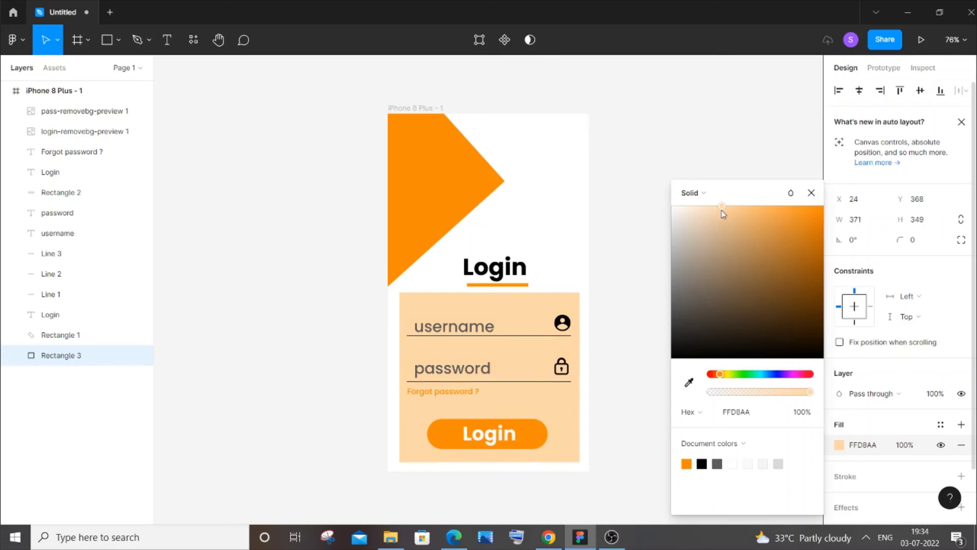
click(648, 254)
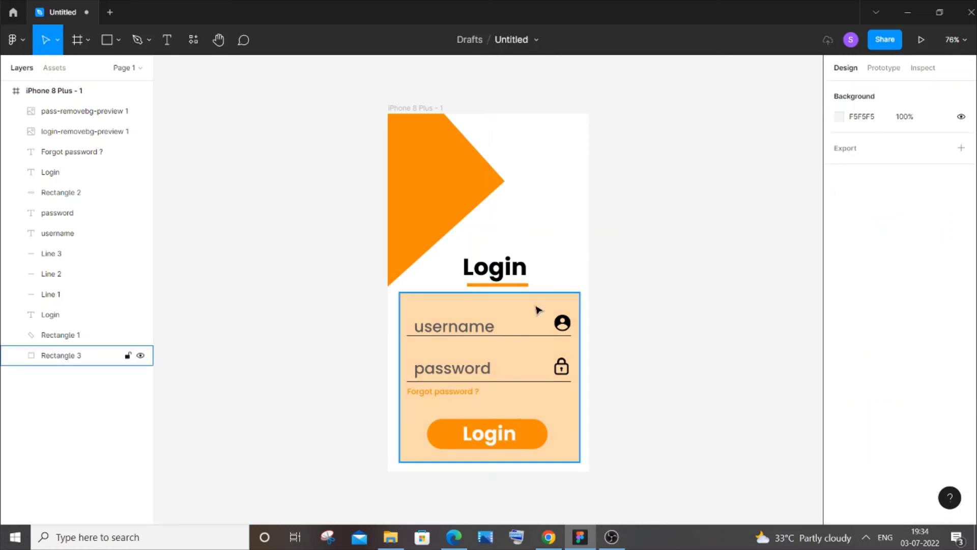
Round the background rectangle's corners to a radius of 57 and make its light orange fill slightly stronger.
click(526, 314)
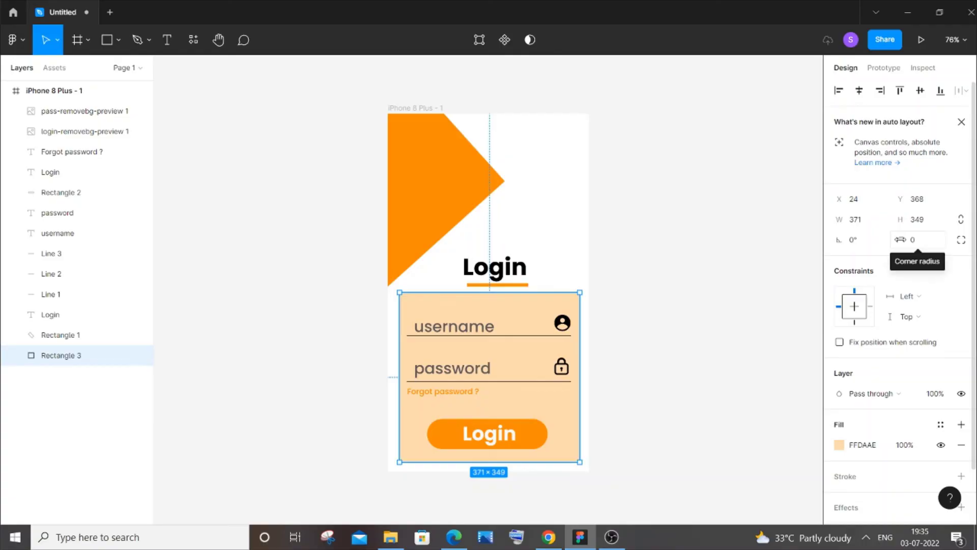
click(900, 240)
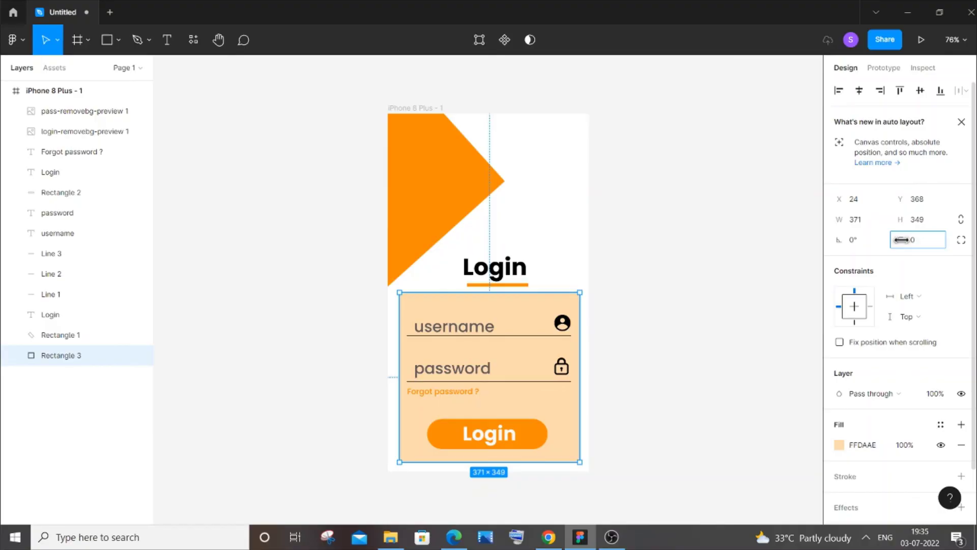
drag(905, 240, 651, 228)
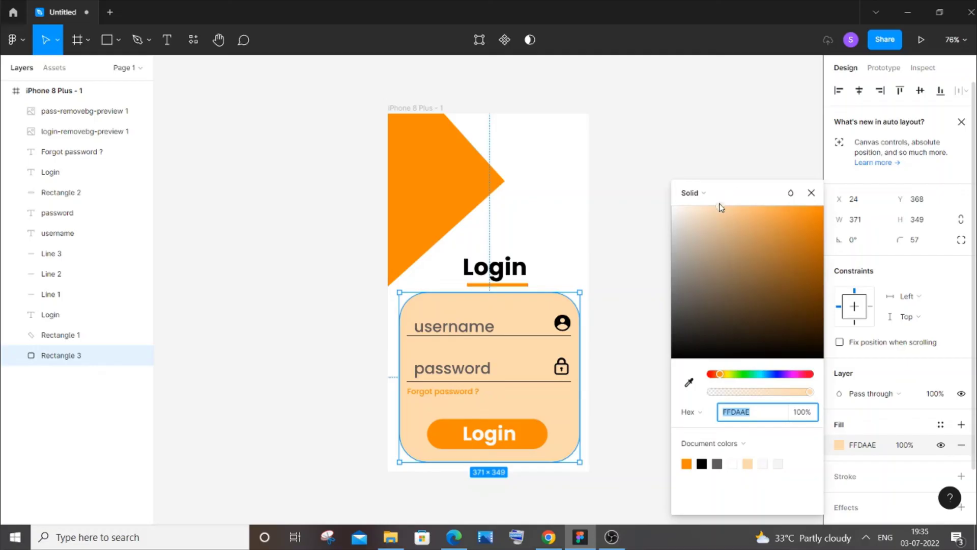
mouse_move(719, 206)
mouse_down()
mouse_move(705, 216)
mouse_move(739, 218)
mouse_move(733, 204)
mouse_up()
click(698, 142)
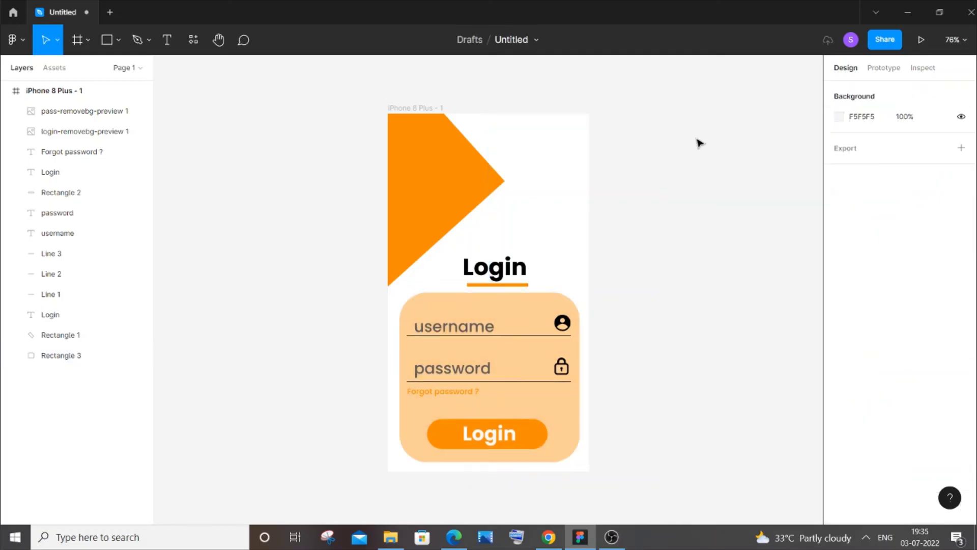
Set the password and username texts to font size 24 and move the password text down to Y 506.
scroll(685, 270, up, 1)
scroll(685, 270, down, 1)
click(462, 369)
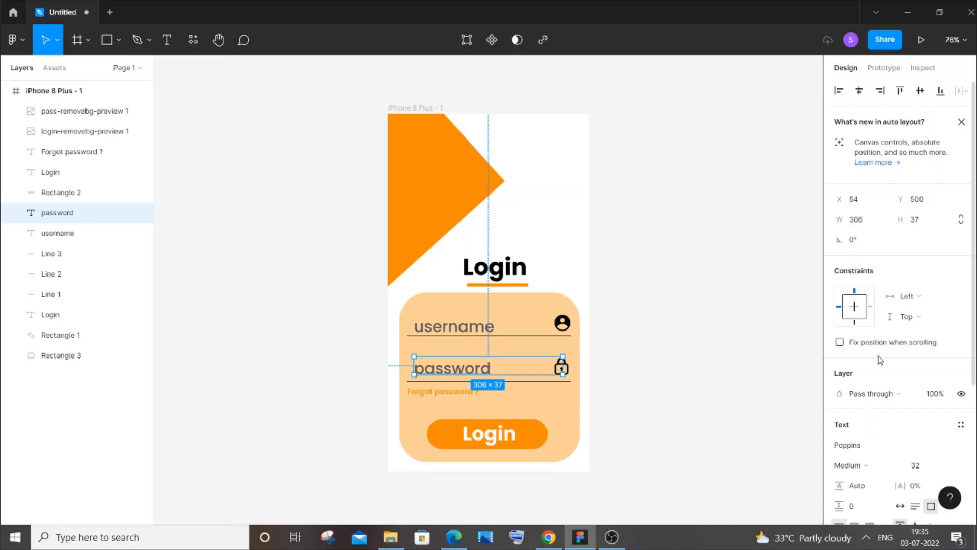
click(948, 465)
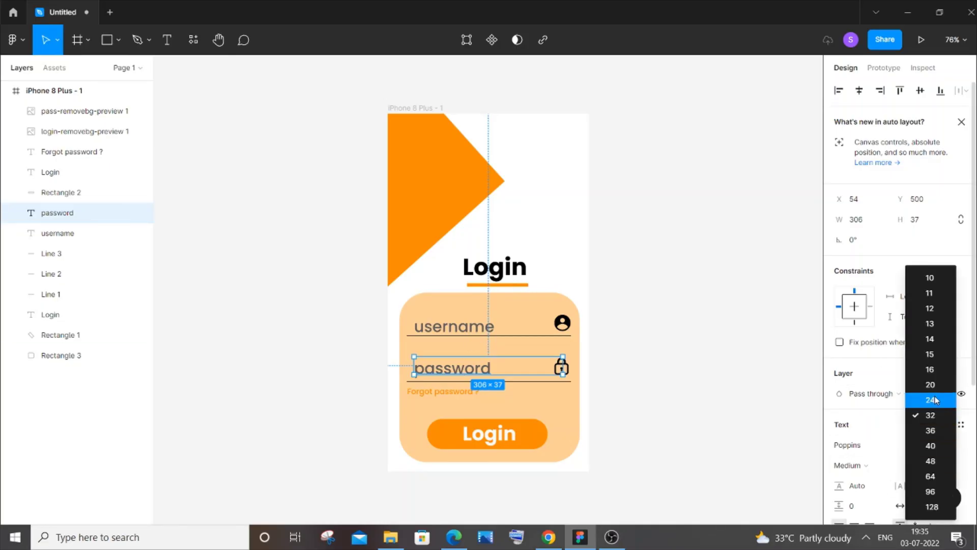
click(932, 399)
click(473, 330)
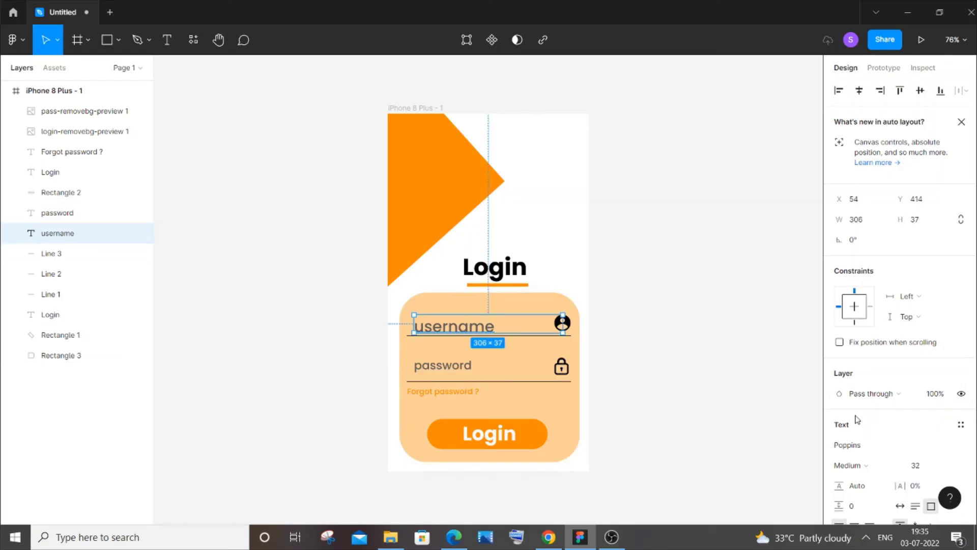
click(948, 465)
click(930, 401)
click(665, 375)
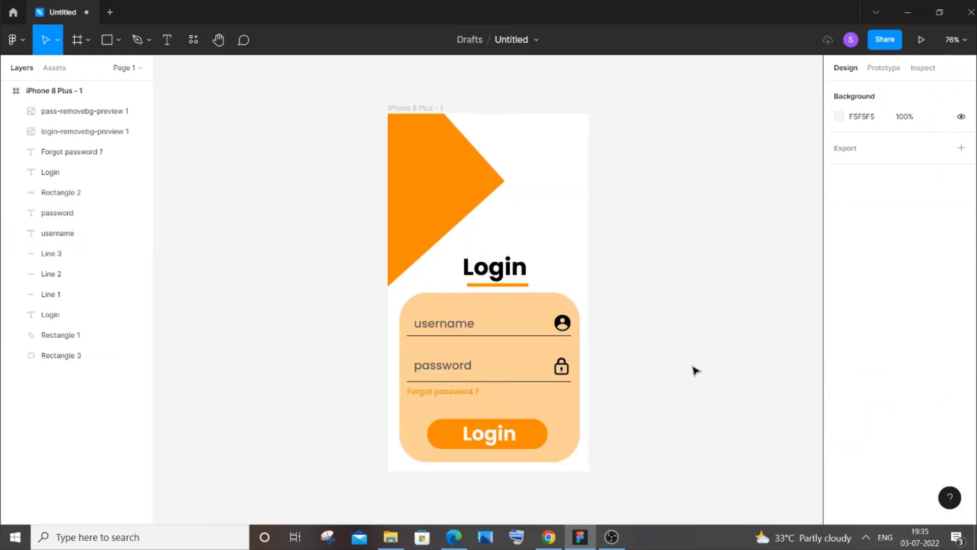
click(456, 370)
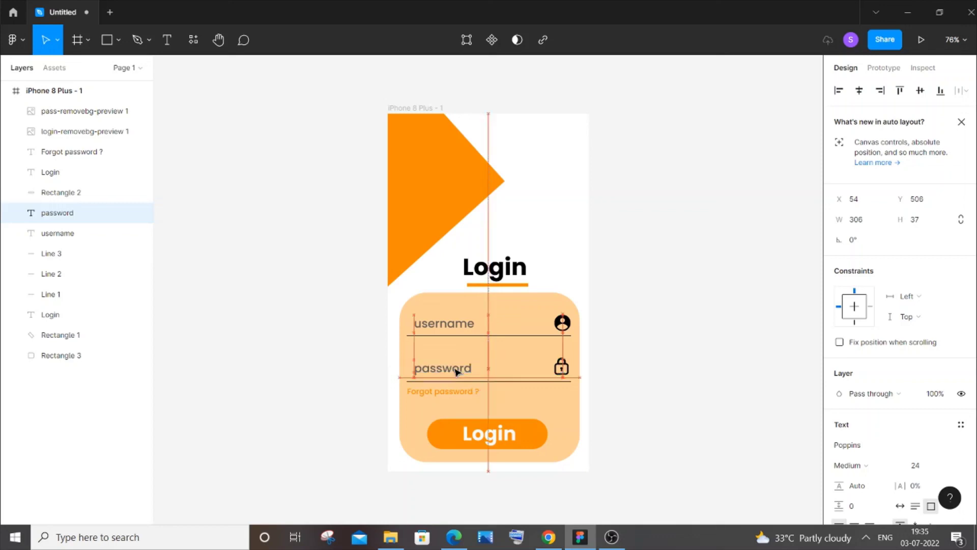
click(666, 381)
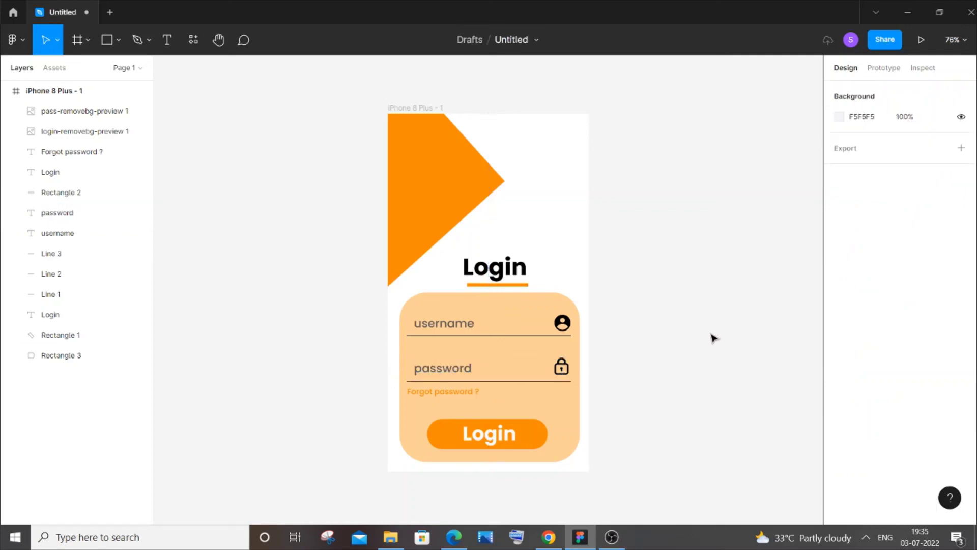
Add an export setting to the iPhone 8 Plus - 1 frame at 1x in PNG format.
scroll(667, 374, down, 1)
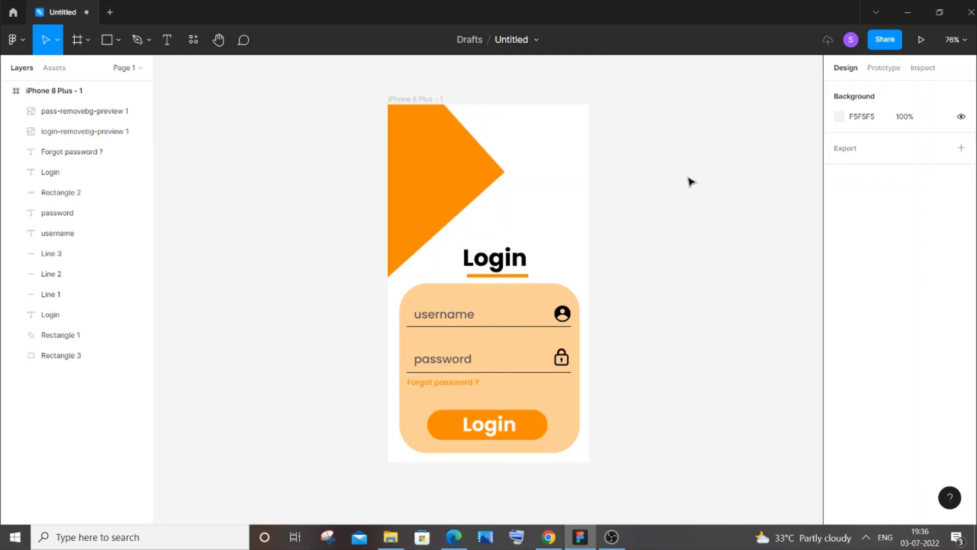
click(63, 94)
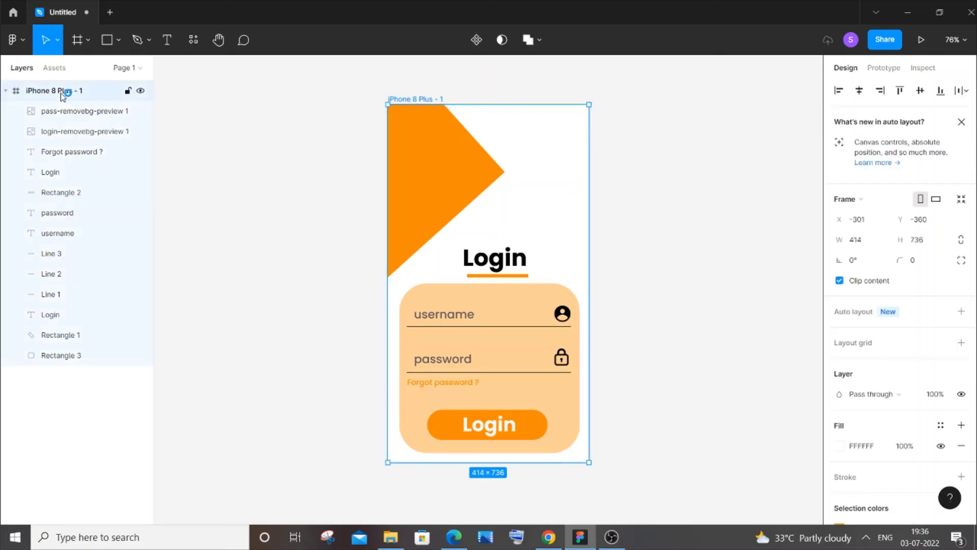
scroll(899, 236, down, 3)
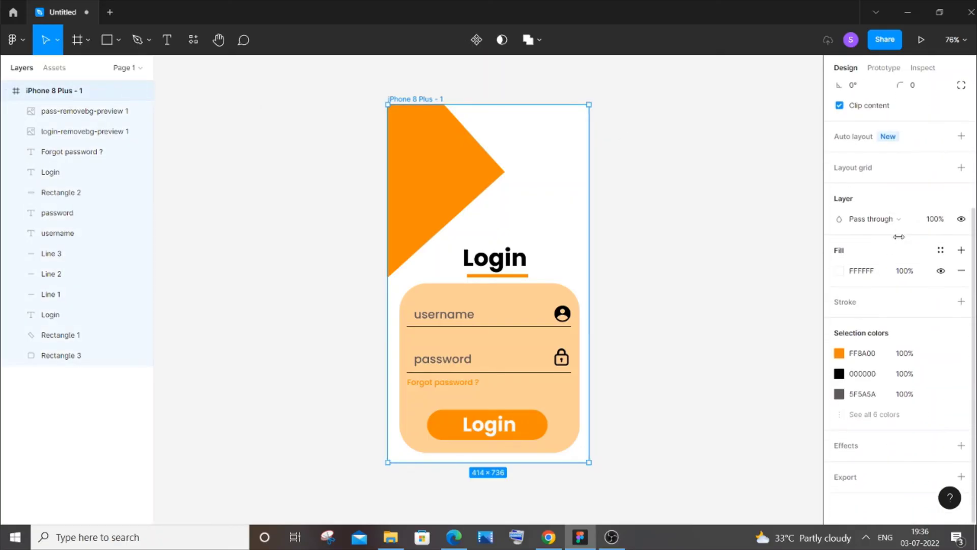
click(887, 481)
scroll(885, 428, down, 2)
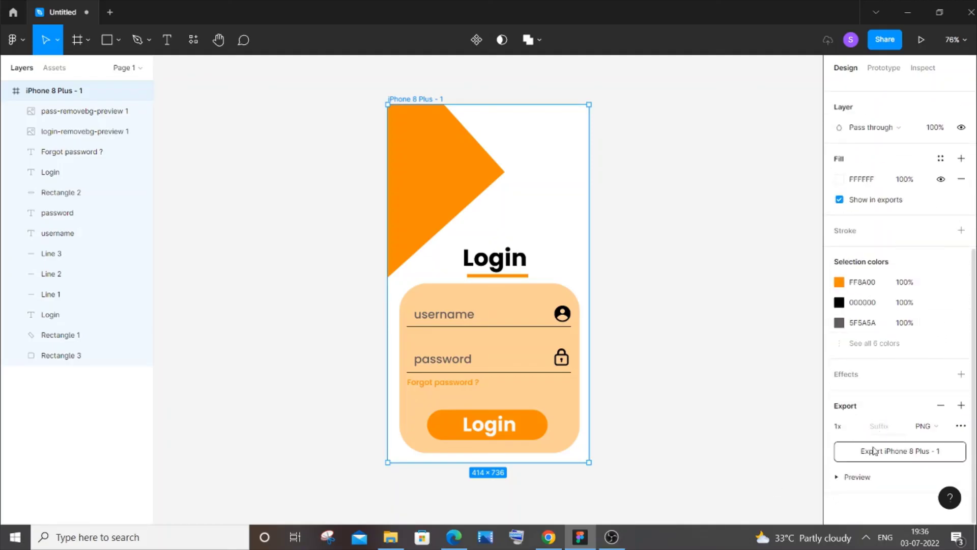
click(928, 426)
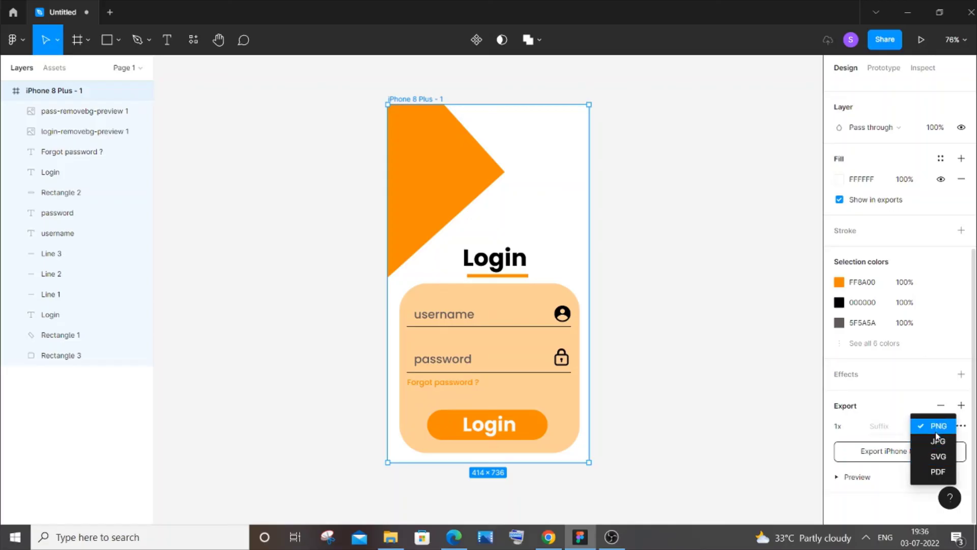
click(937, 428)
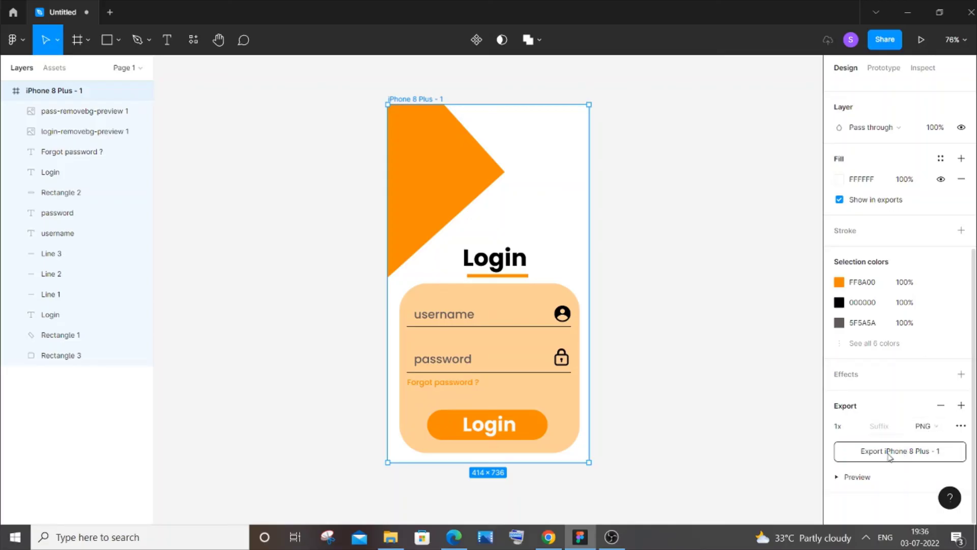
right_click(62, 96)
key(Escape)
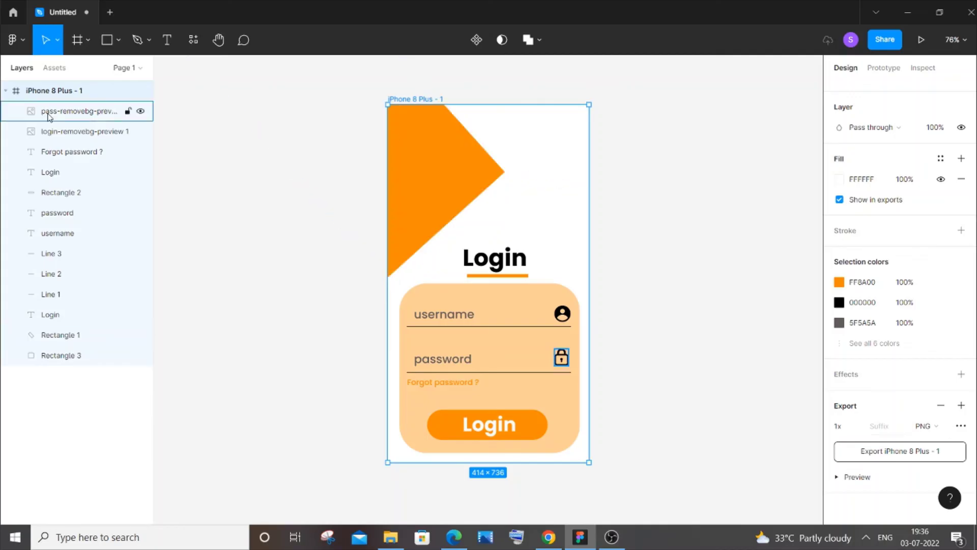
right_click(46, 92)
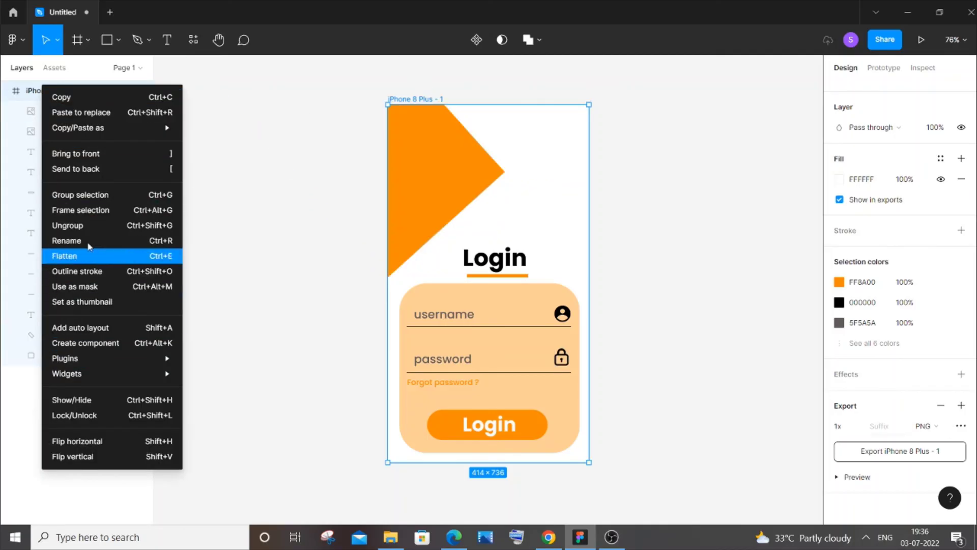
key(Escape)
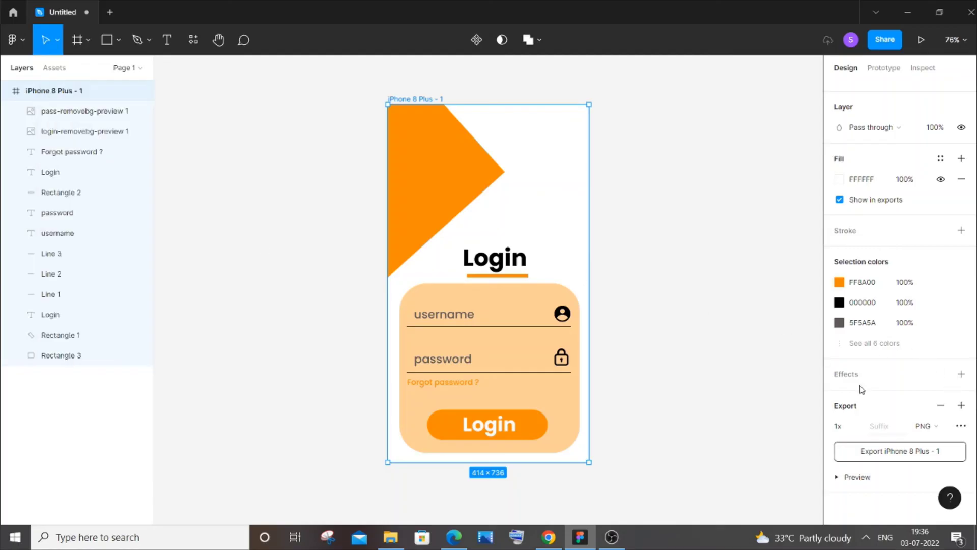
Export the iPhone 8 Plus - 1 frame into the Downloads folder under the file name login design.
click(894, 451)
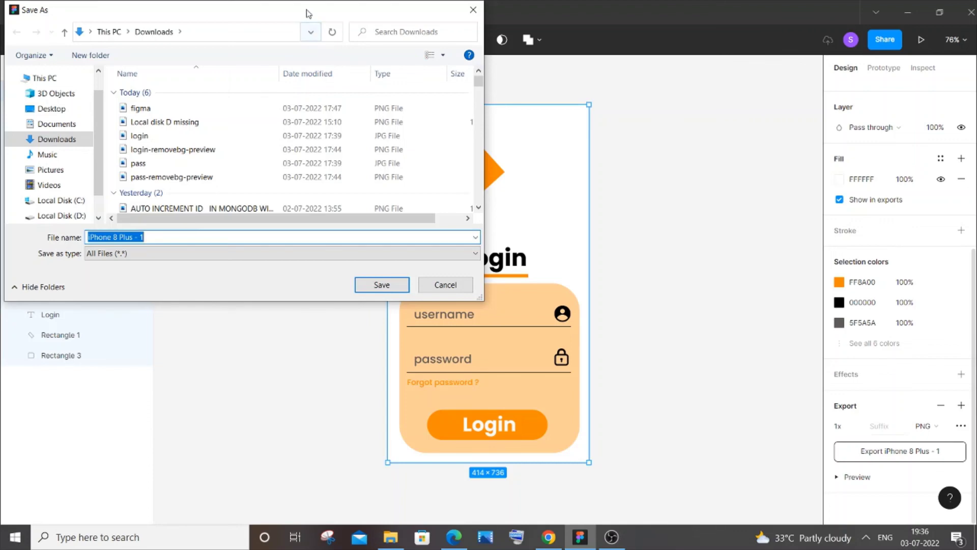
drag(306, 10, 416, 52)
key(BackSpace)
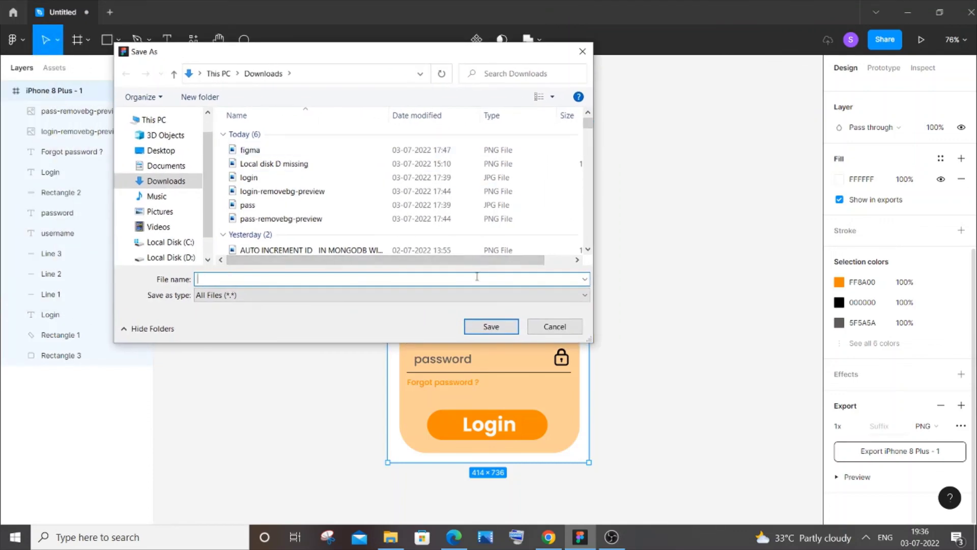
text(login design)
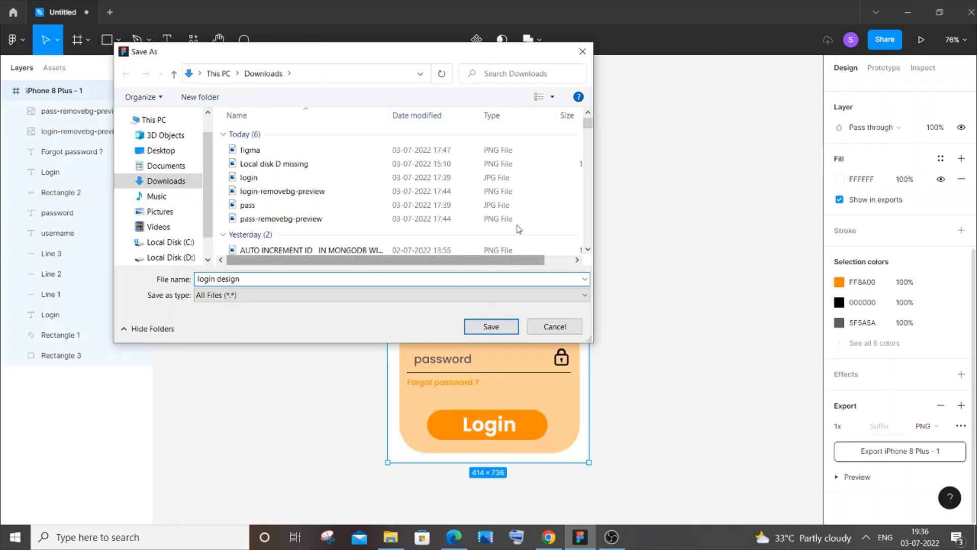
click(490, 326)
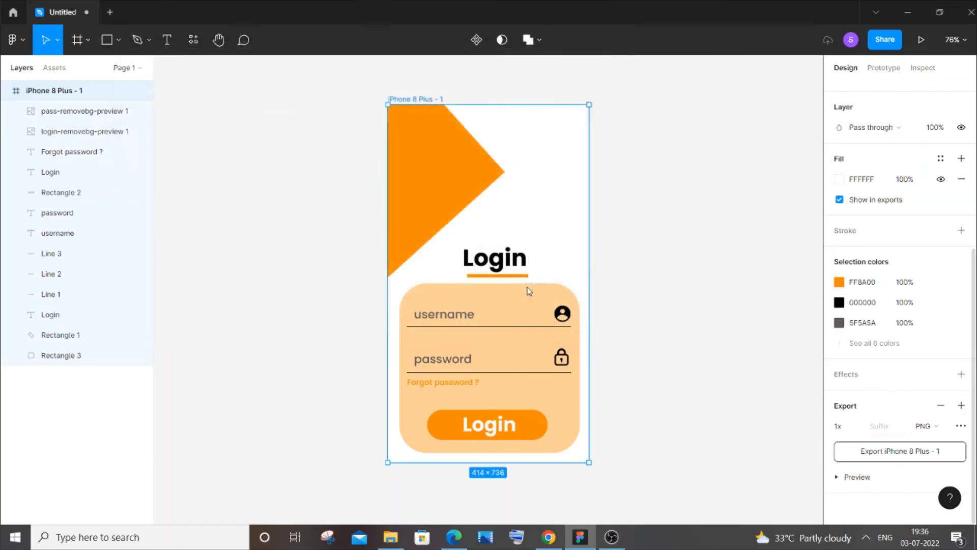
Open the exported login design image from the Downloads folder in File Explorer to check it, and return to Figma.
click(396, 544)
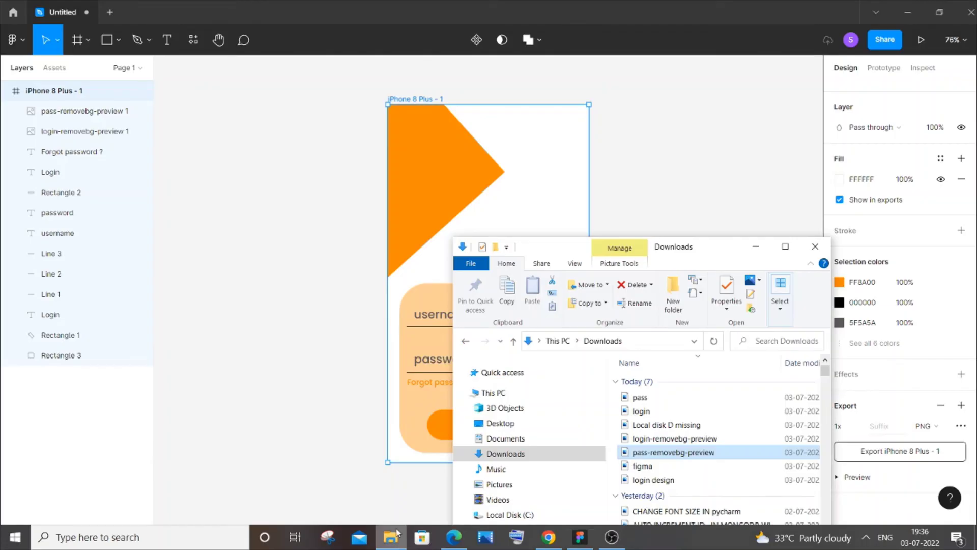
click(785, 246)
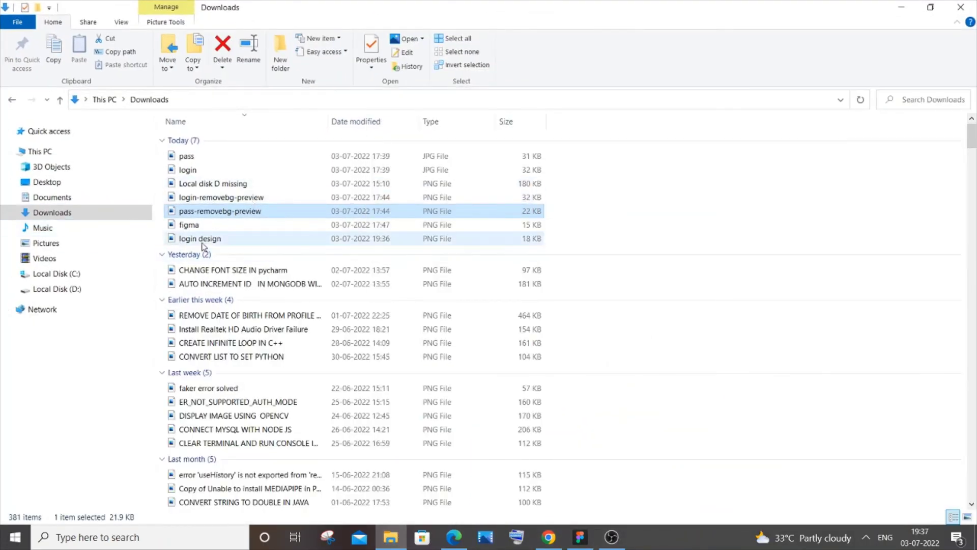
click(204, 239)
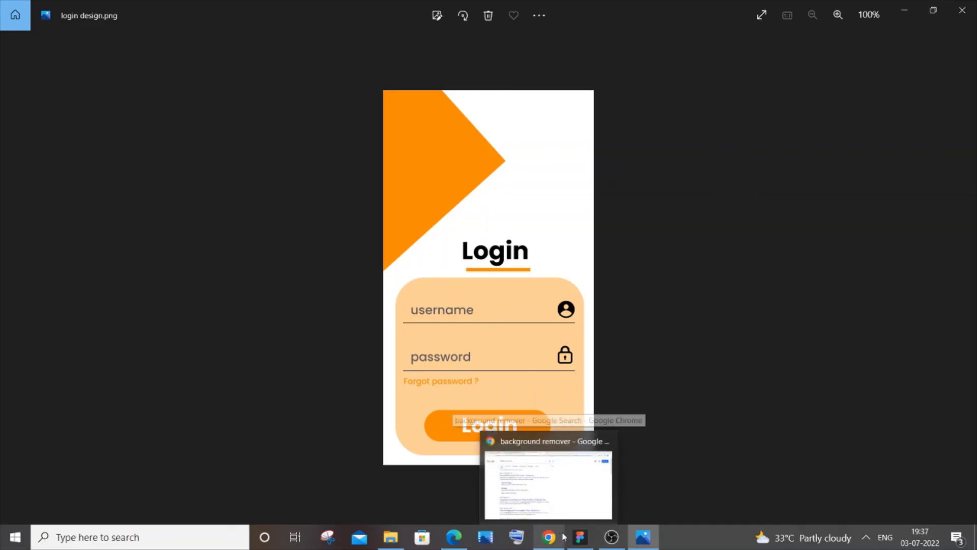
mouse_move(580, 537)
click(555, 489)
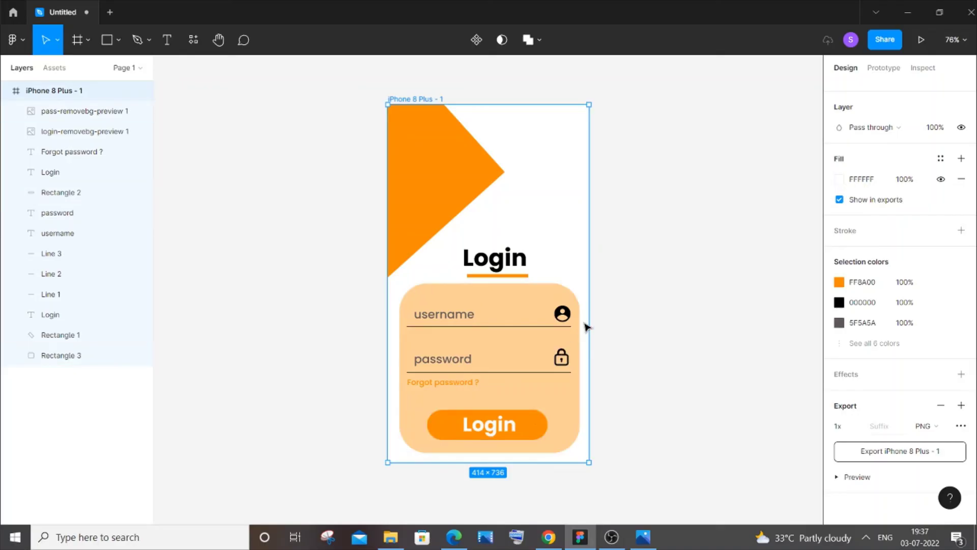